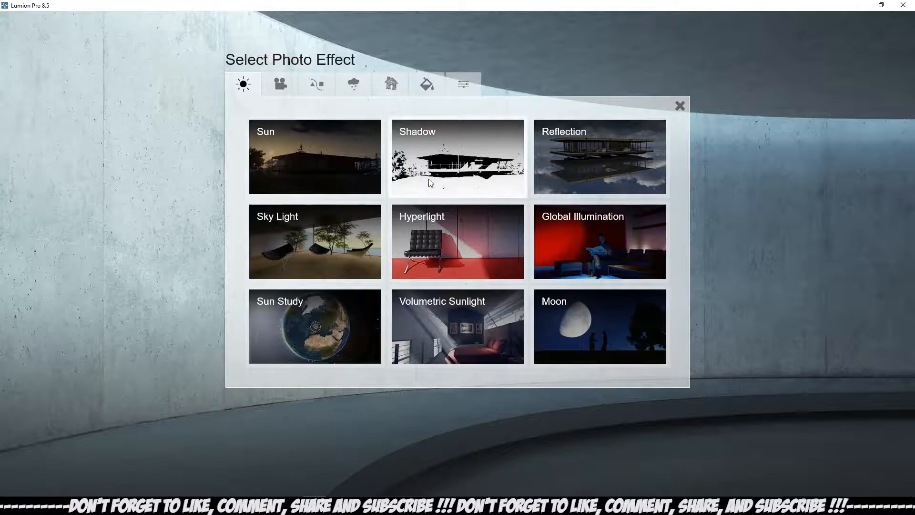
Add Shadow and Sun effects to the photo, set the sun height to about 0.3, and adjust the sun's heading and brightness
click(428, 175)
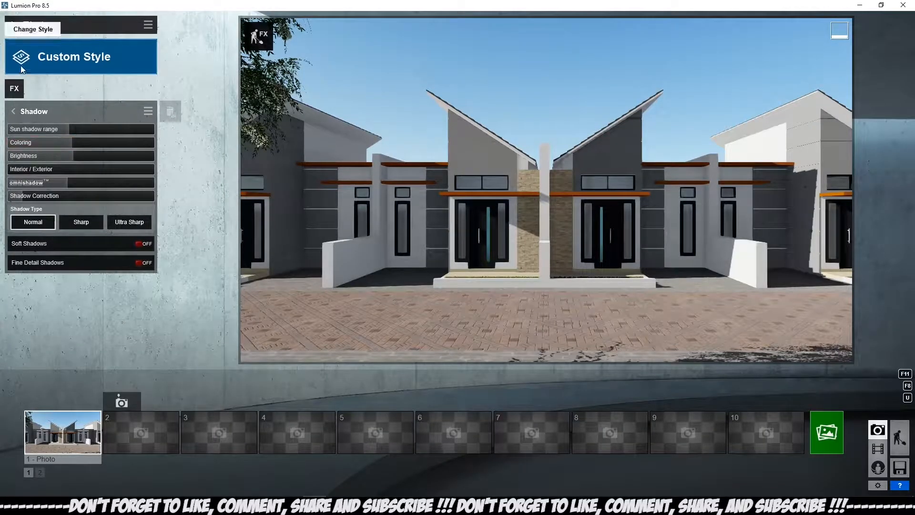
click(18, 86)
click(301, 149)
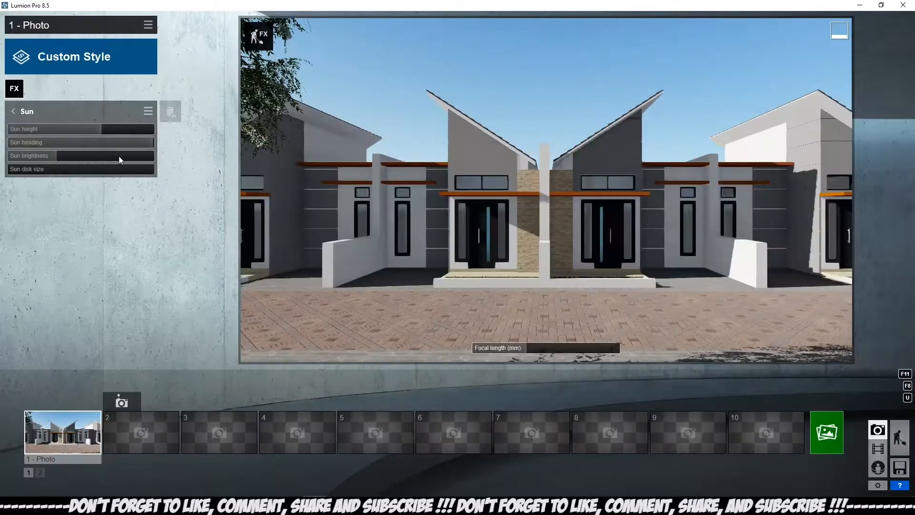
mouse_move(99, 130)
mouse_down()
mouse_move(79, 129)
mouse_move(142, 142)
mouse_move(103, 127)
mouse_up()
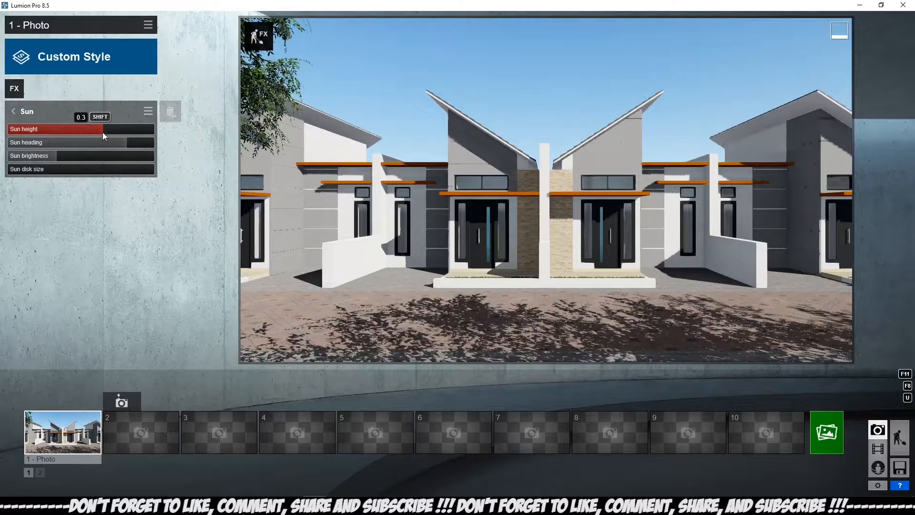
drag(66, 155, 54, 158)
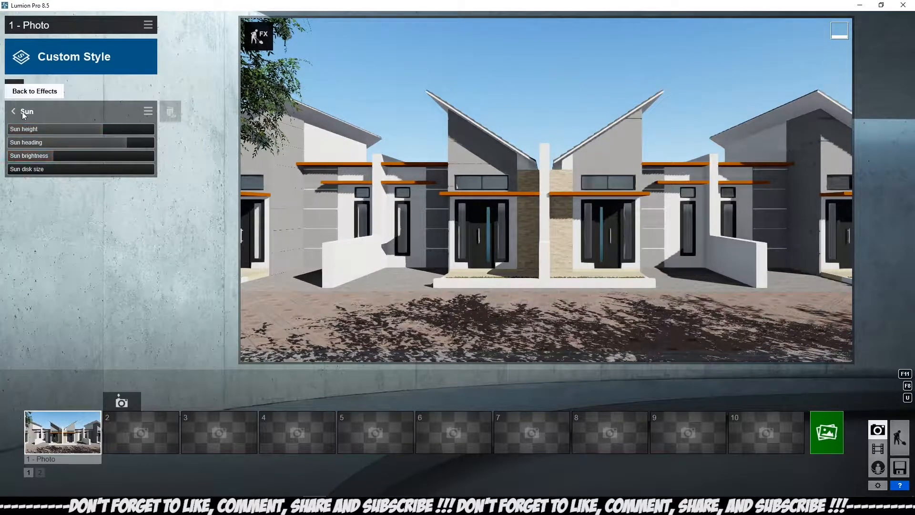
In the Shadow effect, raise the shadow coloring and brightness moderately and bring Interior / Exterior close to its maximum
click(22, 112)
click(28, 135)
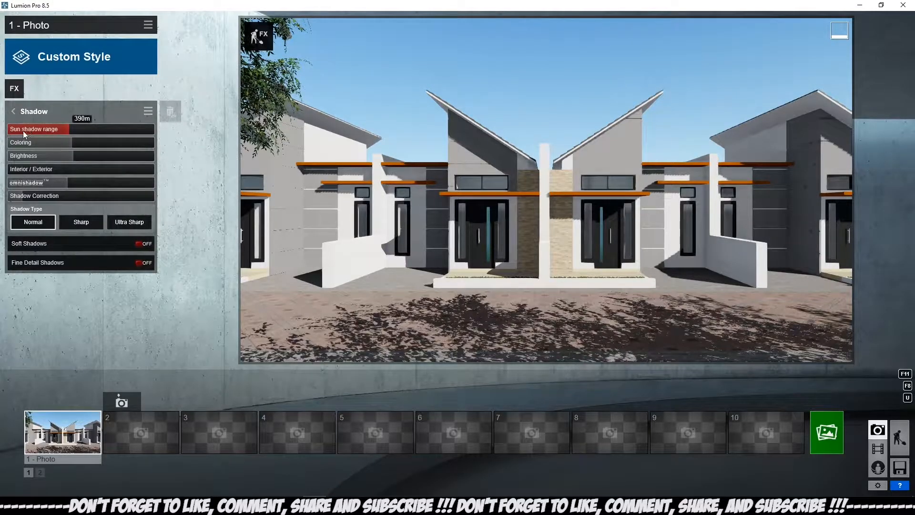
drag(67, 128, 176, 129)
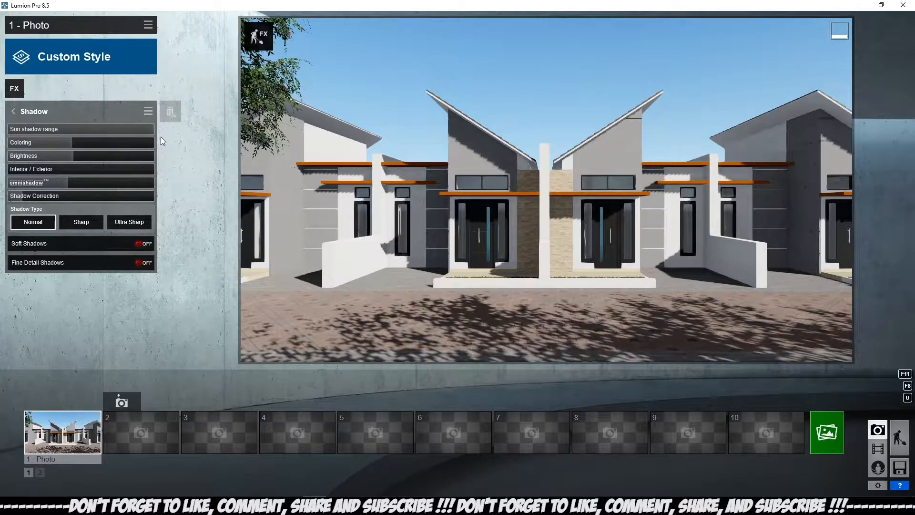
drag(150, 129, 93, 148)
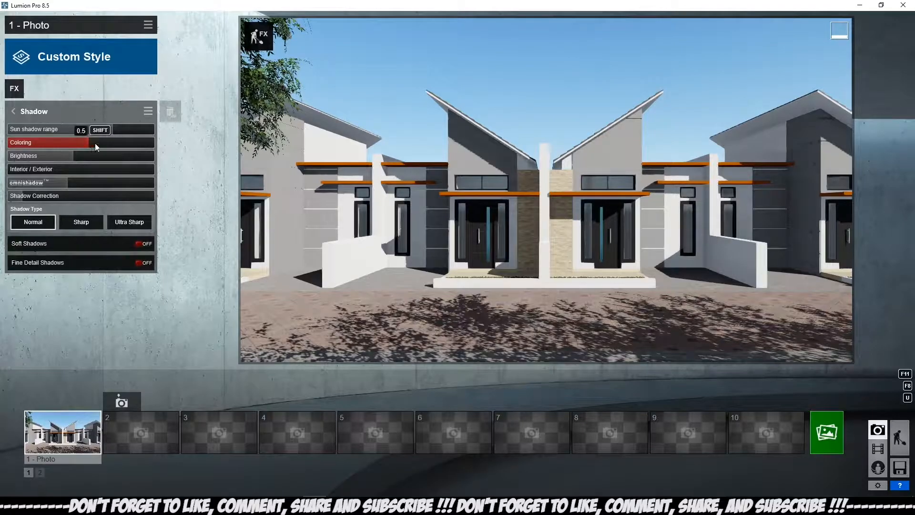
drag(142, 140, 35, 154)
drag(76, 160, 95, 161)
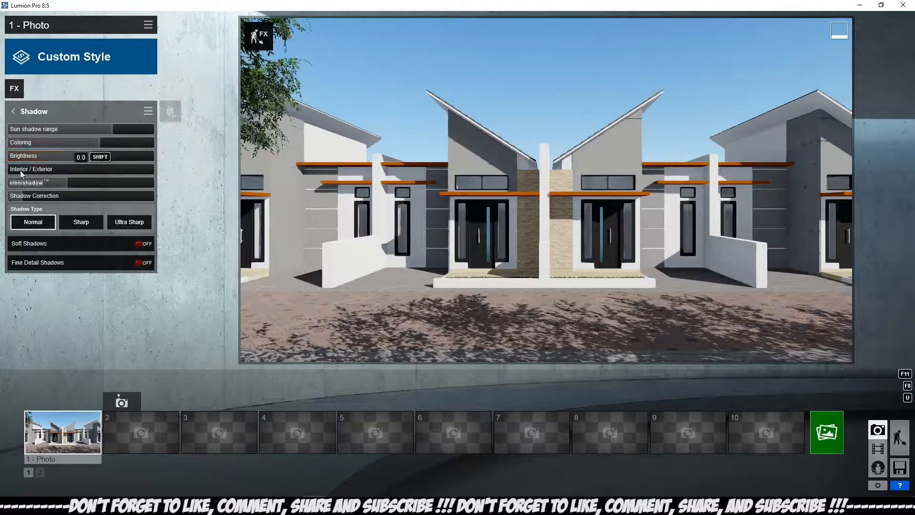
drag(34, 174, 147, 171)
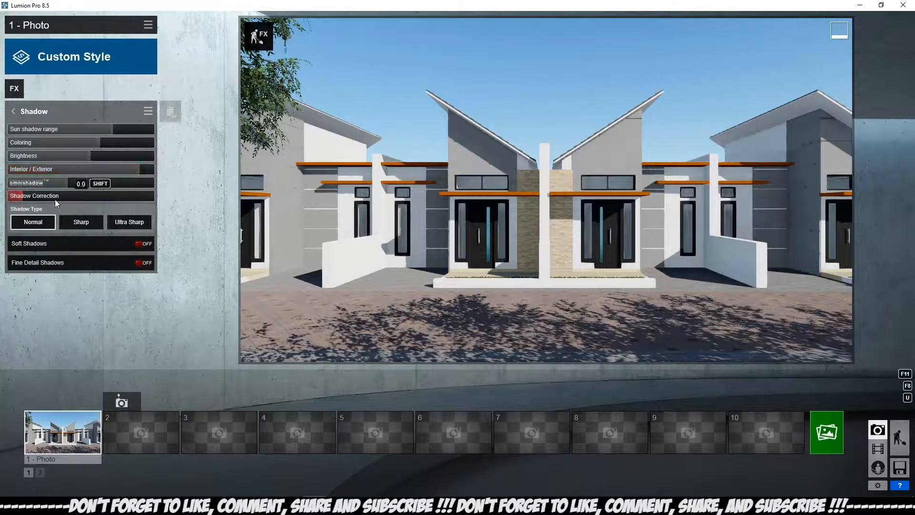
Turn on Soft Shadows and Fine Detail Shadows with the Normal shadow type, and reduce the sun shadow range to a low value
click(138, 245)
click(138, 263)
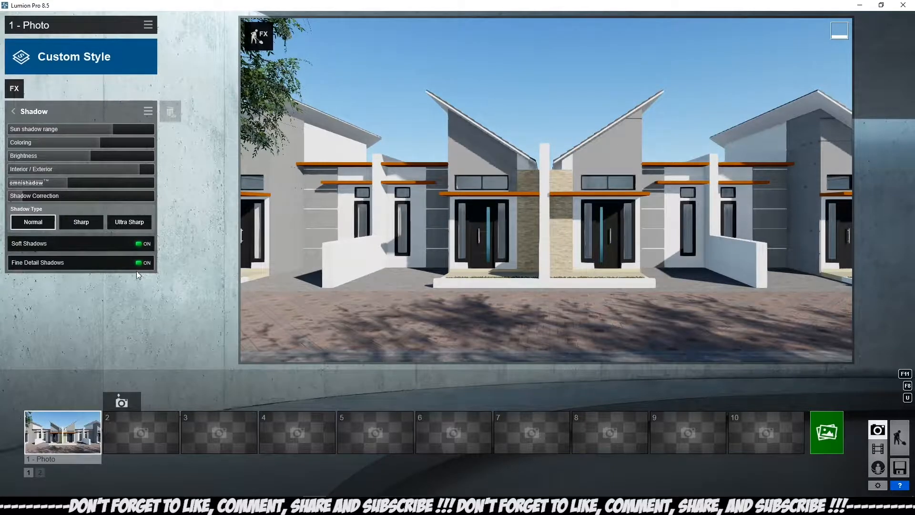
click(76, 223)
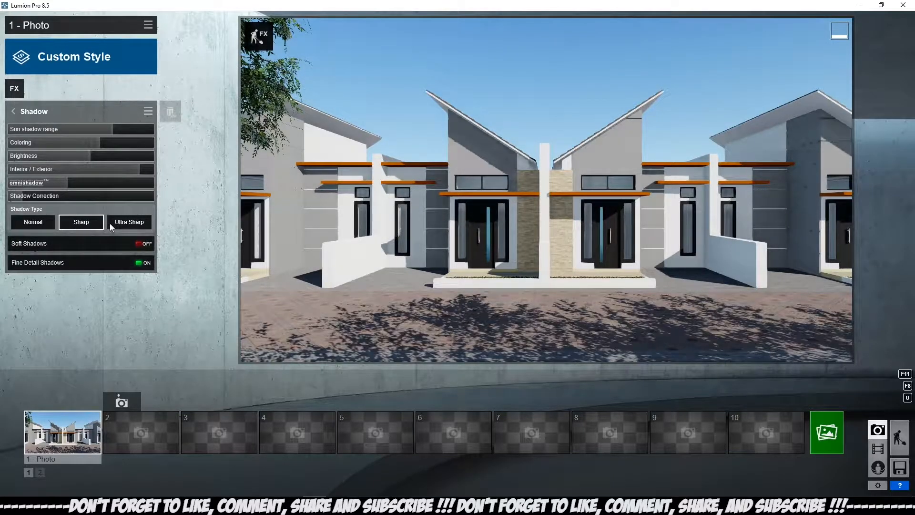
click(29, 222)
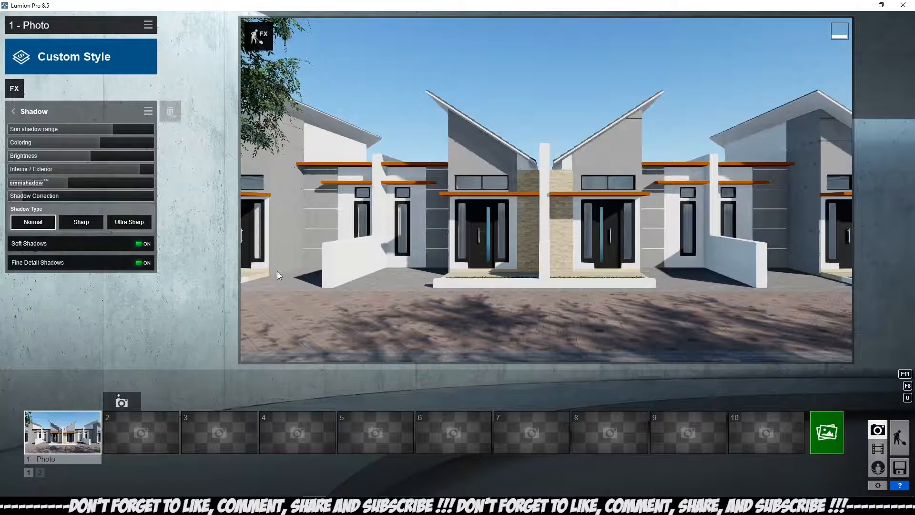
drag(110, 129, 33, 135)
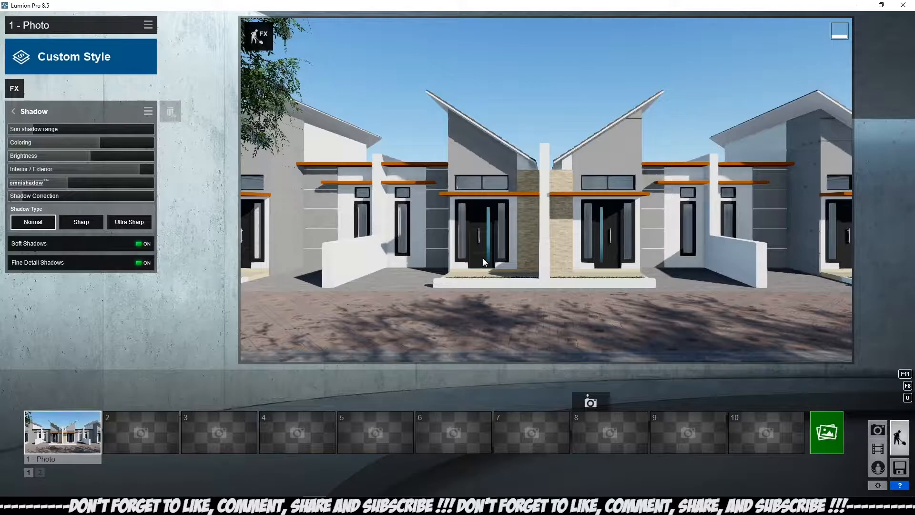
Make layer 2 with the background trees visible in the scene and return to the photo 1 view
click(900, 438)
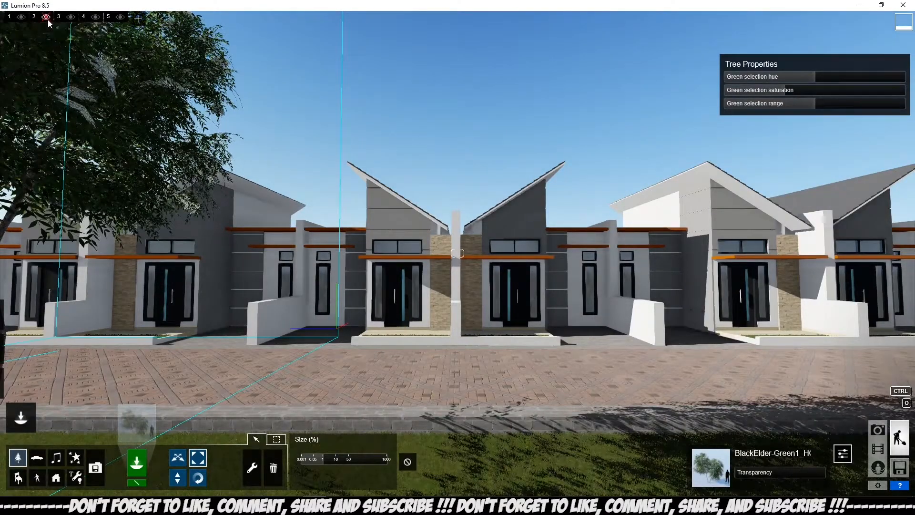
click(47, 17)
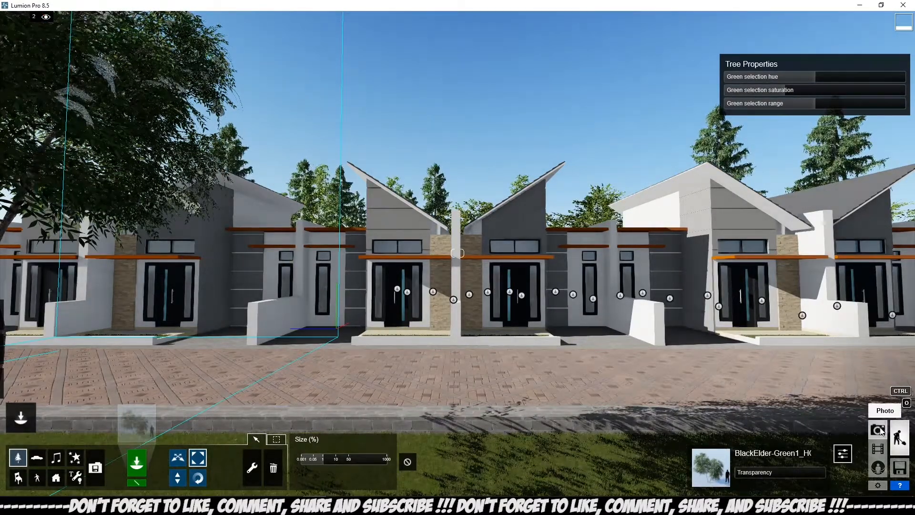
click(877, 430)
click(53, 436)
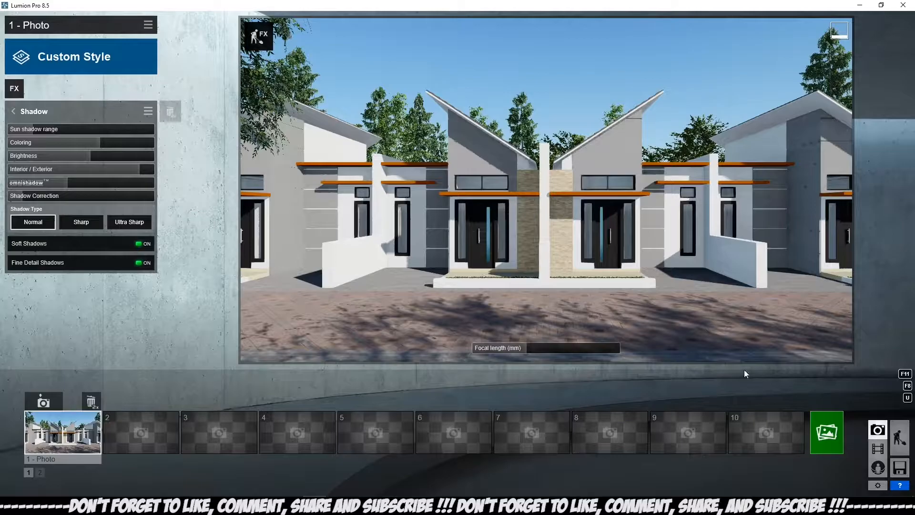
Examine the tree arrangement around the houses from above and restore the photo 1 camera
click(899, 438)
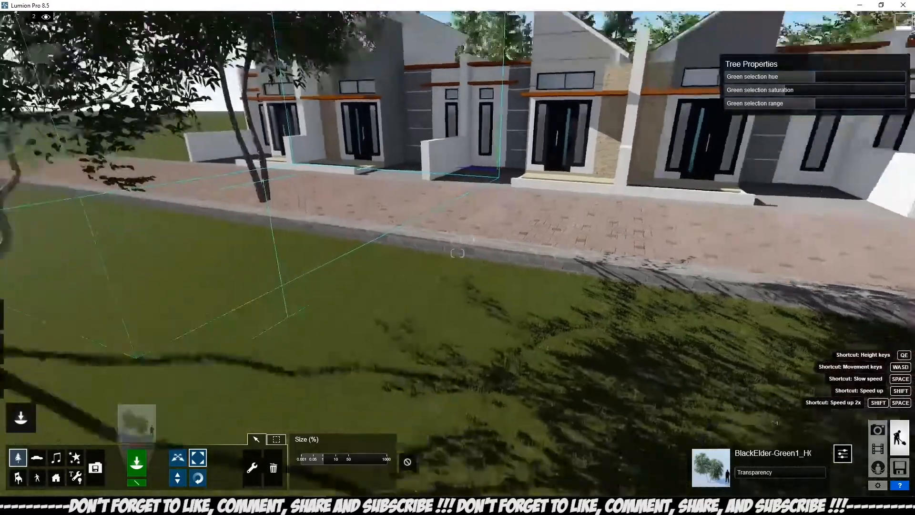
right_drag(267, 215, 261, 294)
scroll(258, 277, down, 12)
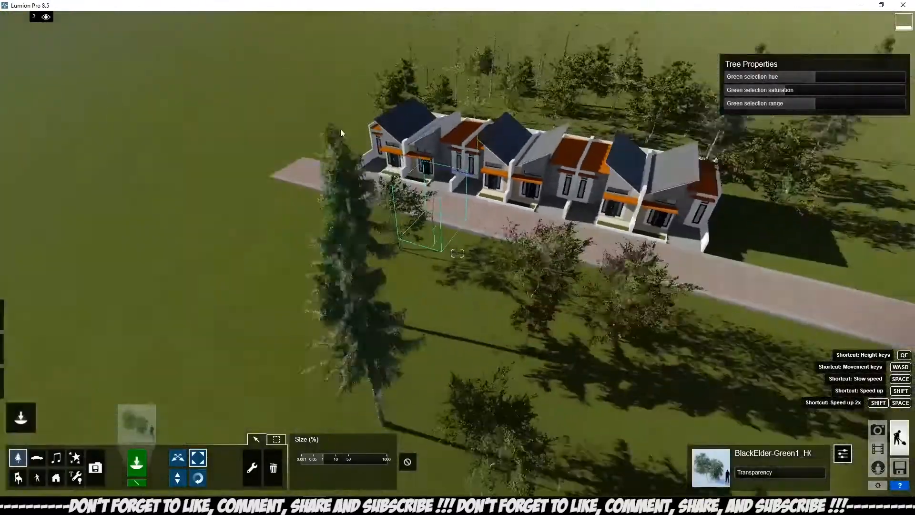
scroll(367, 113, up, 3)
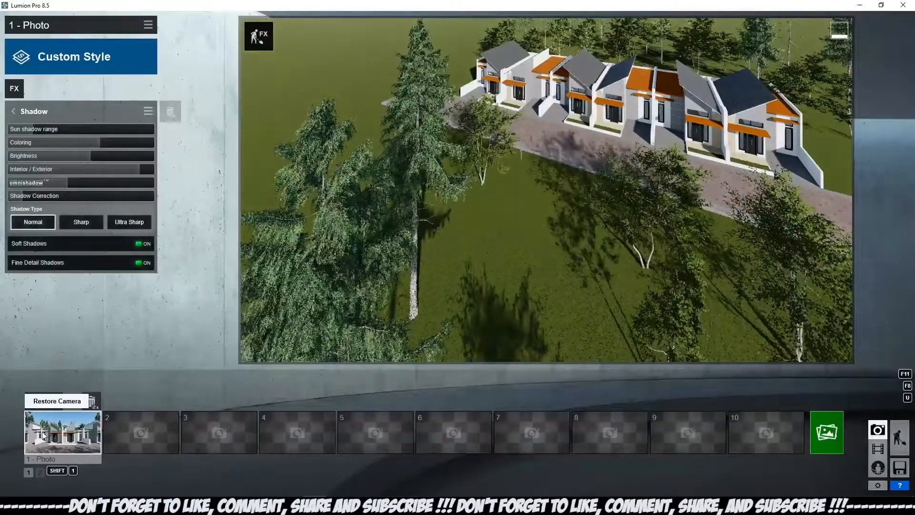
click(43, 431)
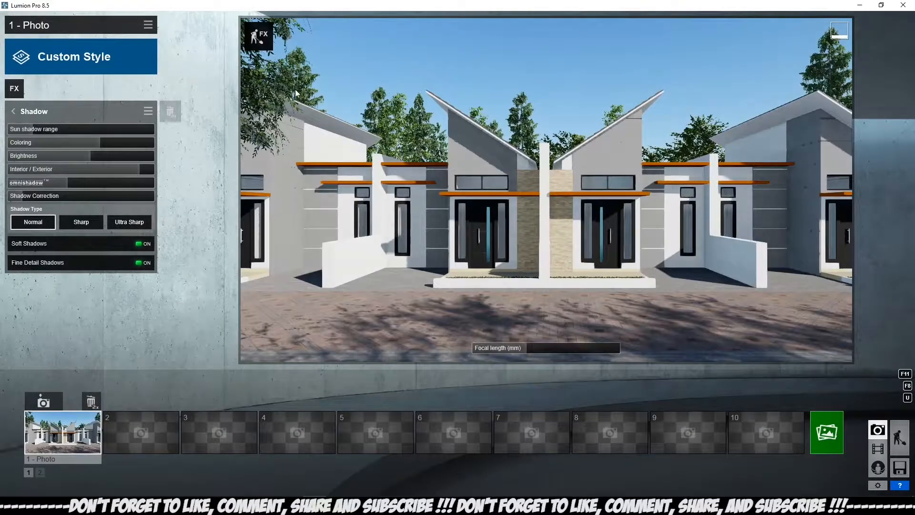
Try moving an AlaskaCedar tree from behind the houses out beyond the end of the row, and check it in photo 1
click(899, 437)
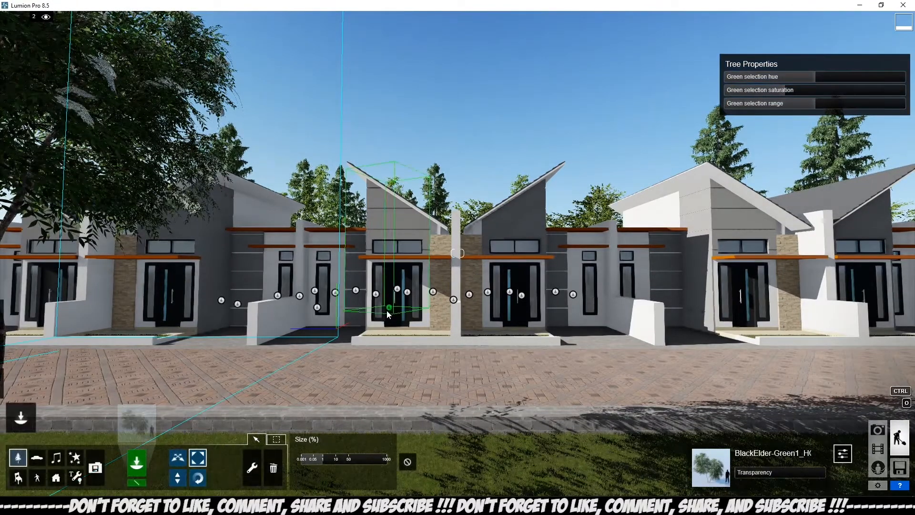
key(q)
right_drag(348, 299, 368, 339)
click(181, 460)
right_drag(344, 226, 320, 156)
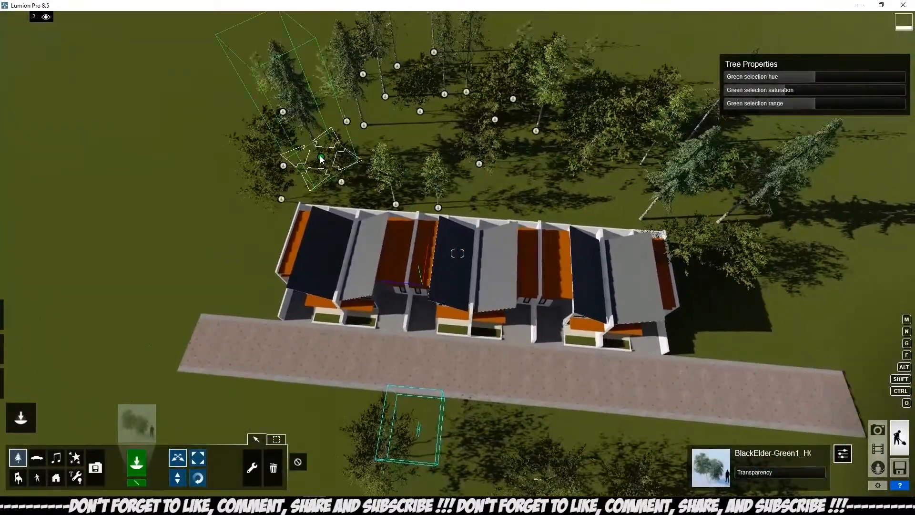
drag(321, 157, 168, 190)
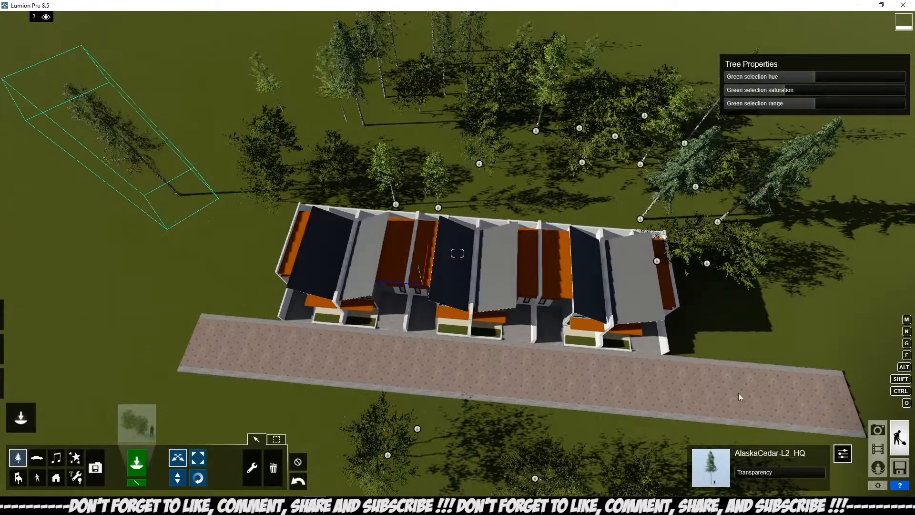
click(877, 430)
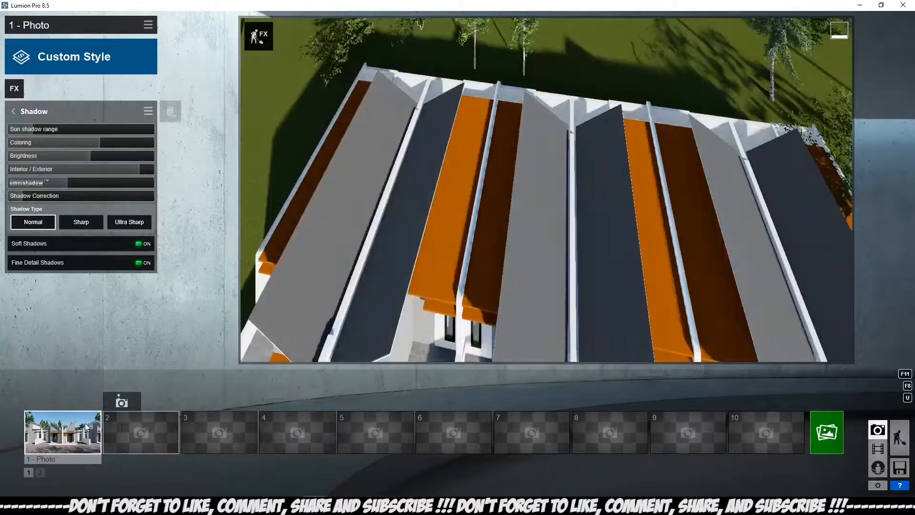
click(70, 425)
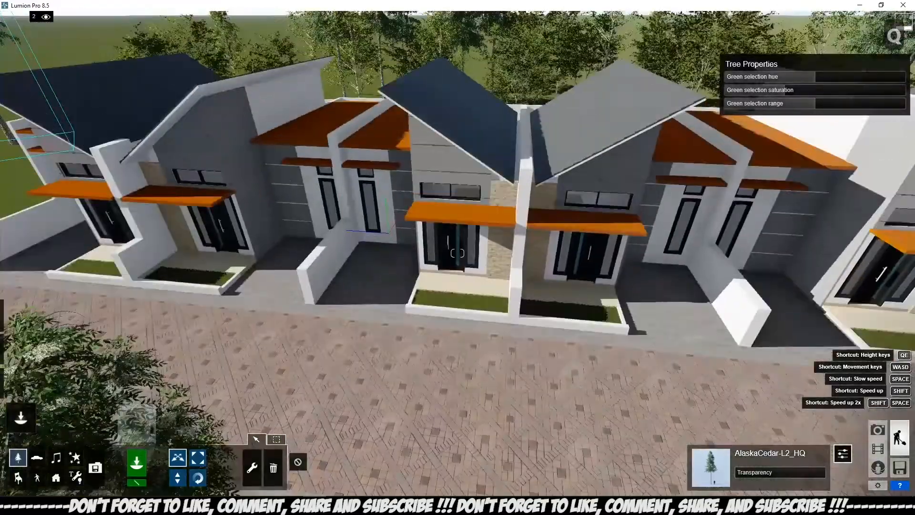
Move the outlying AlaskaCedar tree back among the trees behind the house row and check it from the photo 1 camera
key(q)
key(q)
key(q)
key(q)
key(q)
key(q)
key(q)
key(q)
key(q)
key(q)
key(q)
key(q)
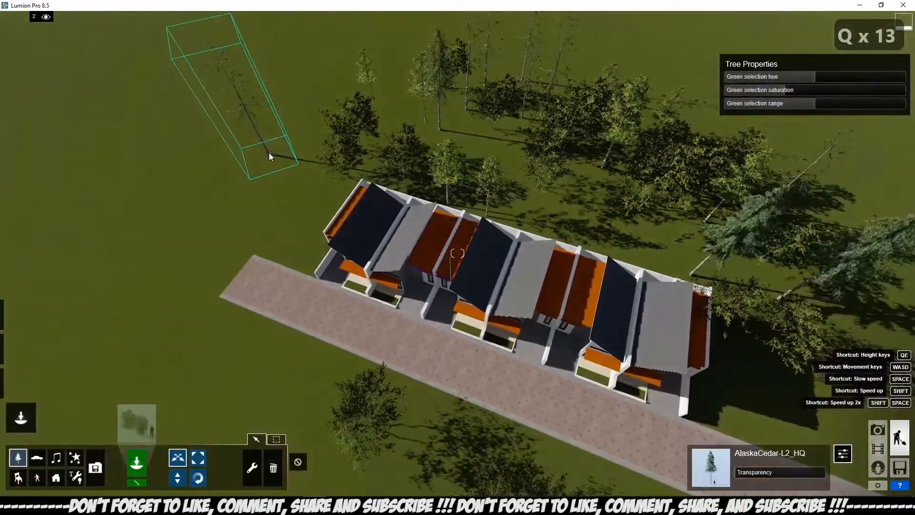
drag(268, 152, 456, 143)
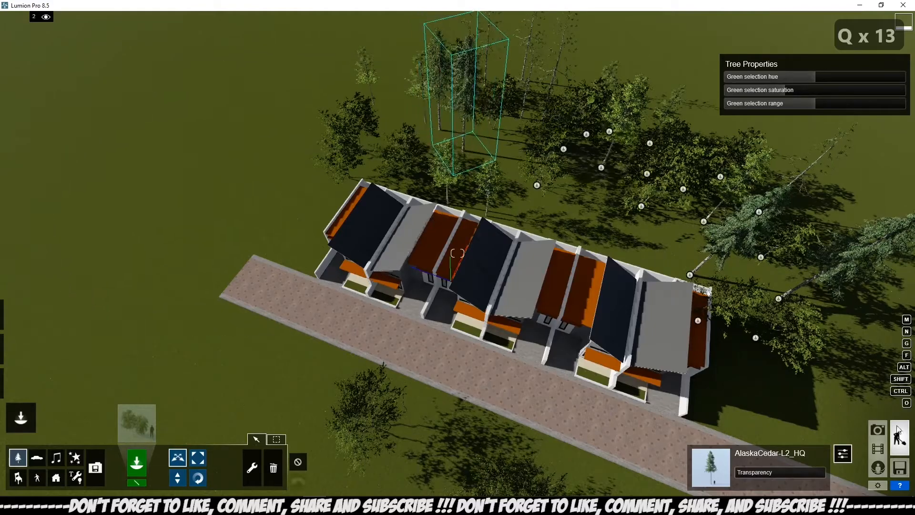
click(878, 429)
click(63, 431)
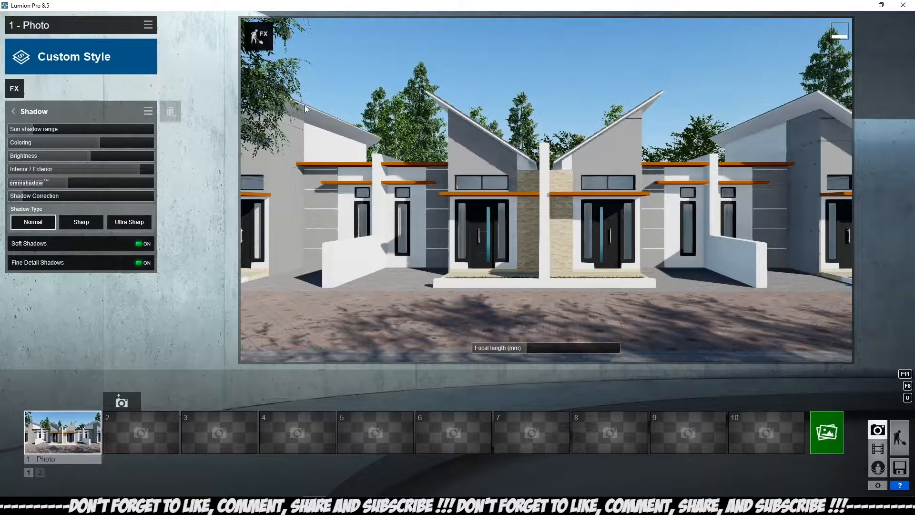
Move the BlackElder tree in front of the houses further along the road edge, raise it, and check it in photo 1
click(899, 437)
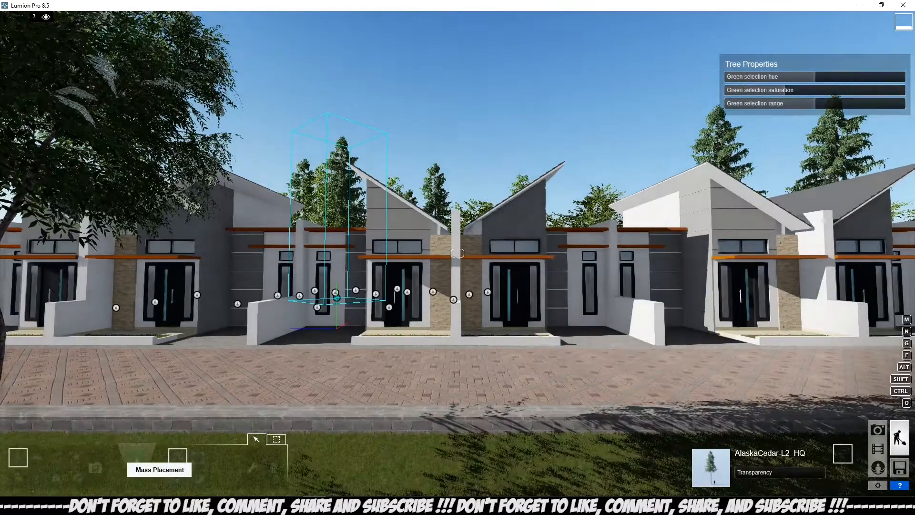
right_drag(224, 383, 306, 266)
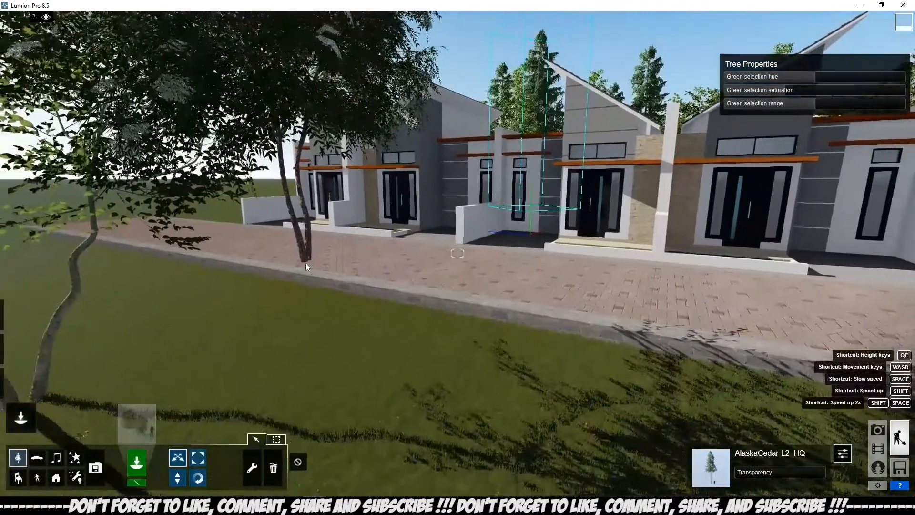
drag(307, 258, 434, 286)
click(177, 477)
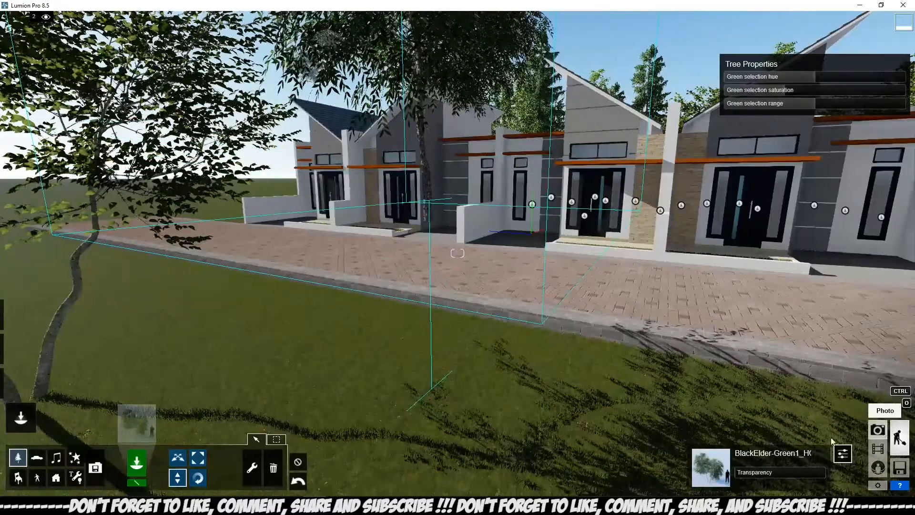
click(878, 430)
click(79, 436)
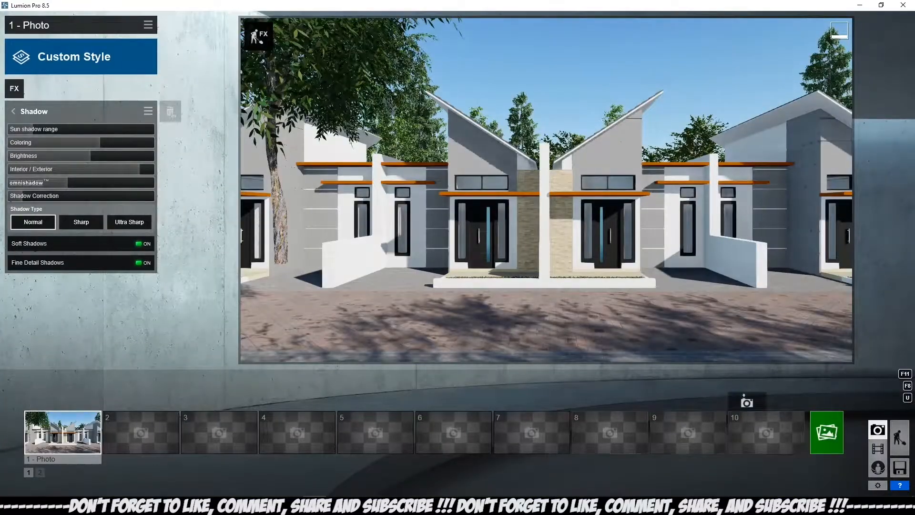
Adjust the BlackElder tree's height, move it off the curb onto the grass further along the road, and check it from the photo 1 camera
click(899, 438)
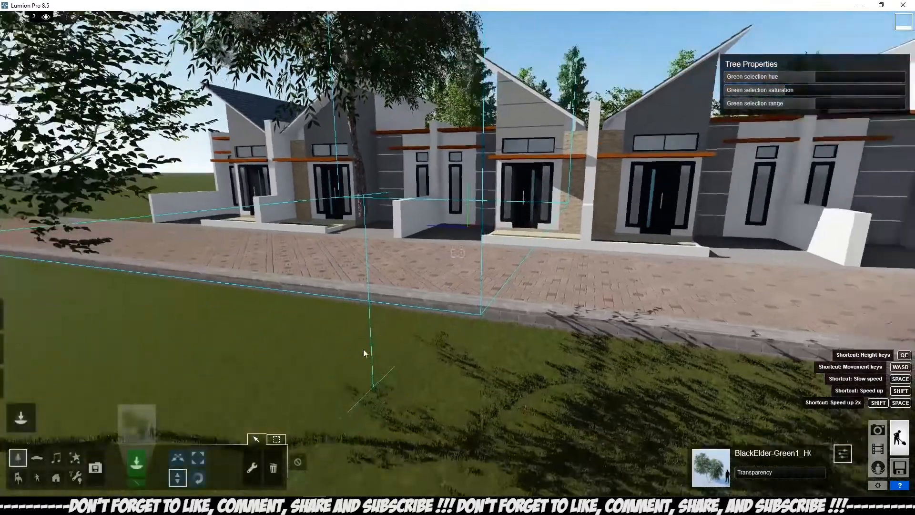
right_drag(362, 350, 389, 340)
key(q)
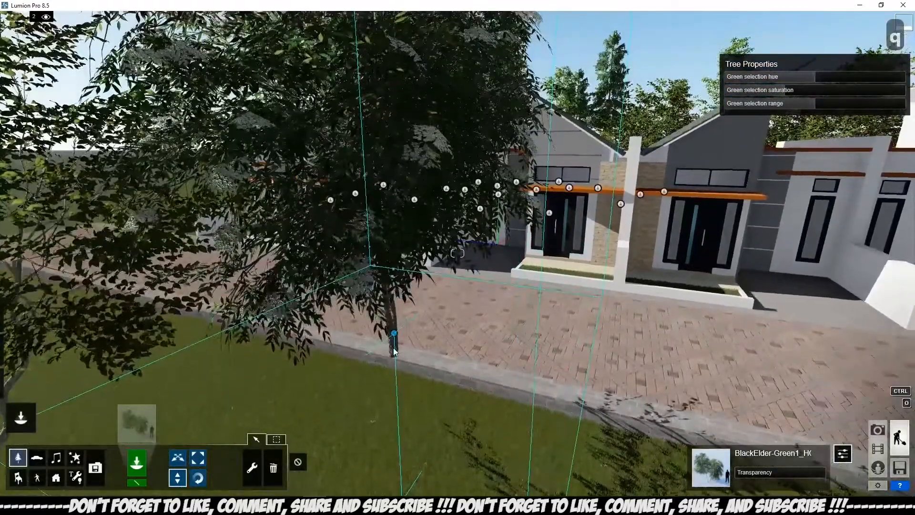
drag(393, 333, 372, 334)
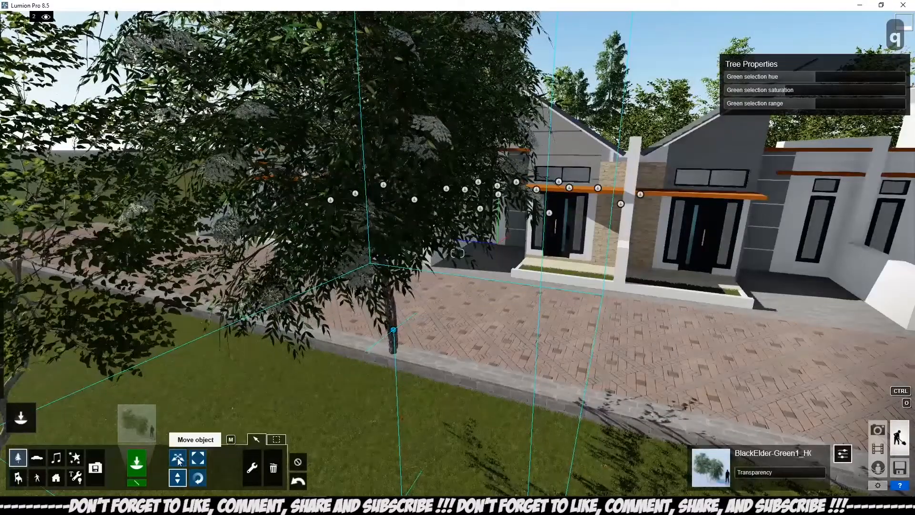
click(177, 458)
drag(394, 329, 325, 376)
click(178, 478)
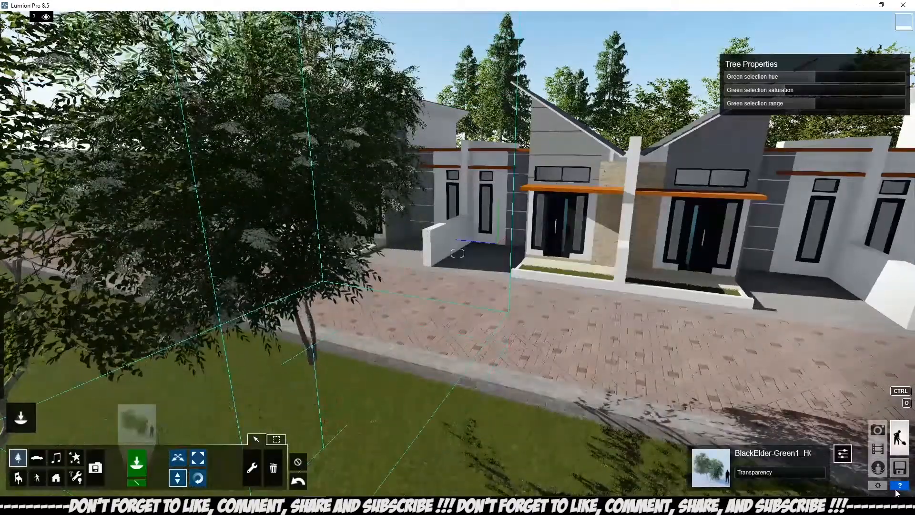
click(877, 430)
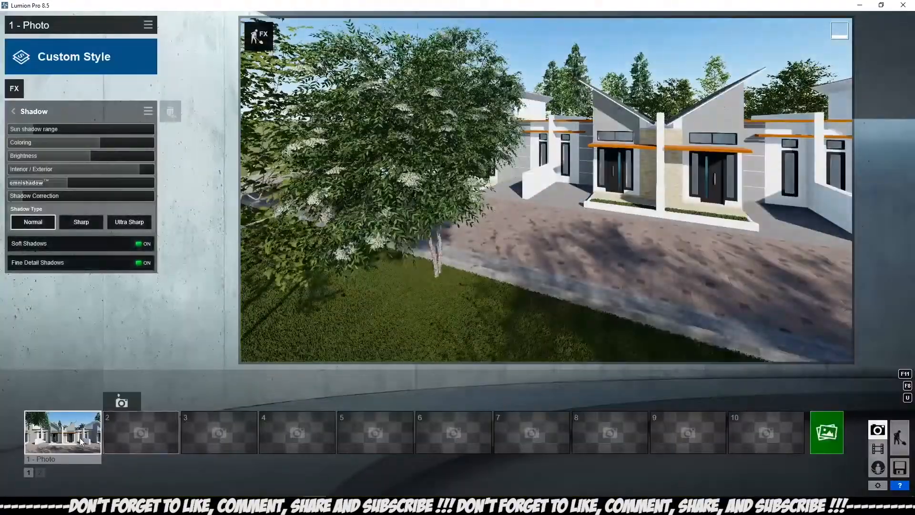
click(81, 443)
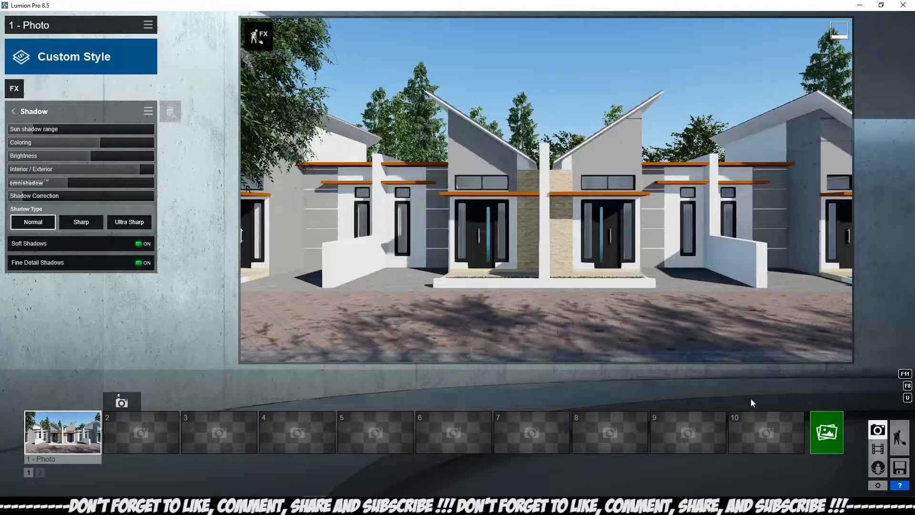
Overwrite the saved scene file LATIHAN LUMION.ls8 and return to the photo 1 camera
click(900, 469)
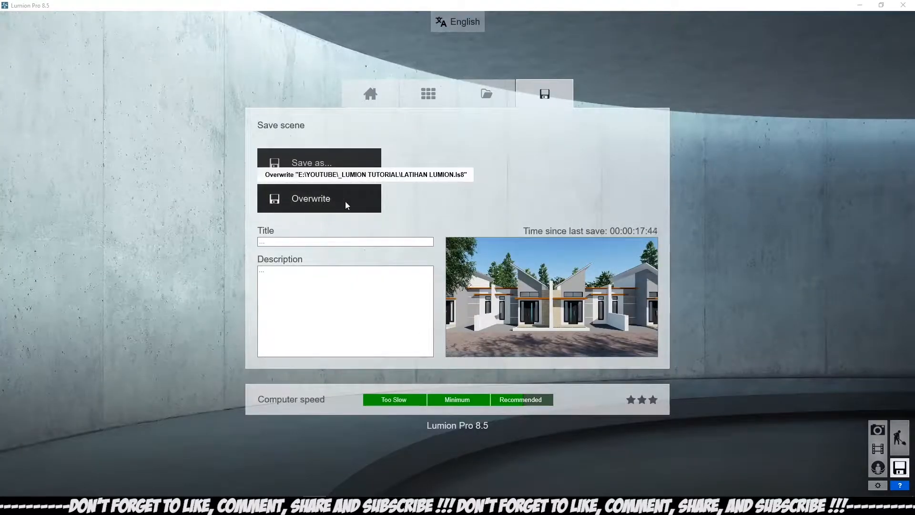
click(327, 200)
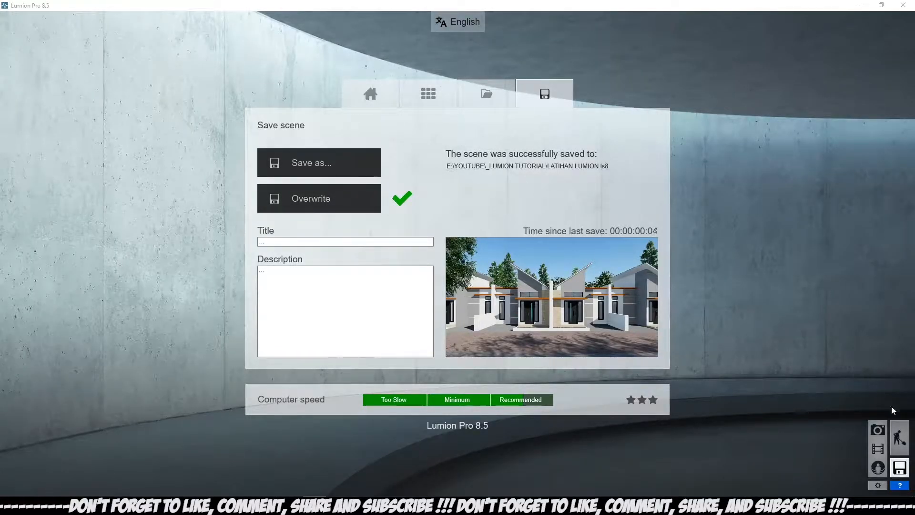
click(903, 441)
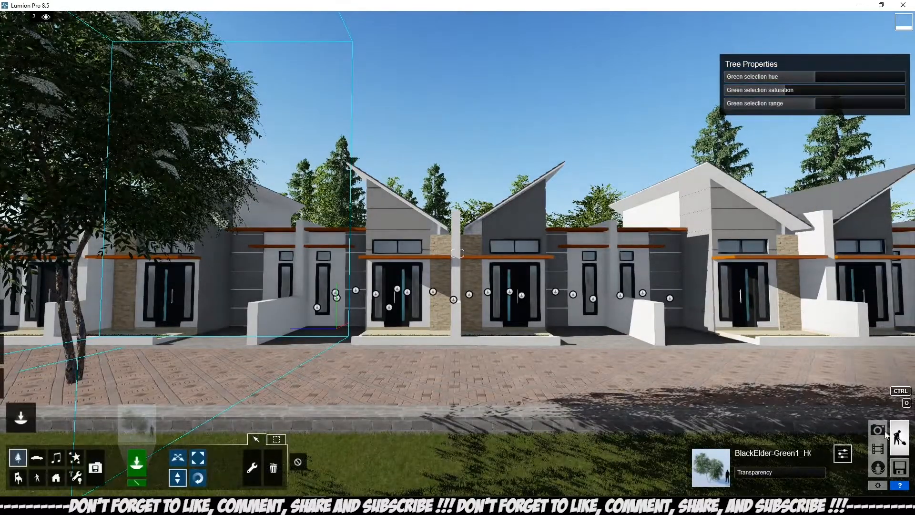
click(879, 431)
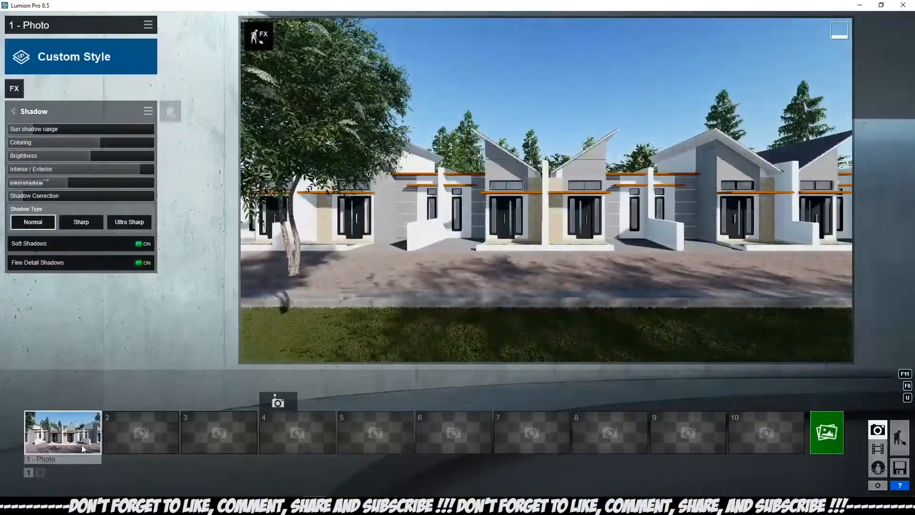
click(68, 430)
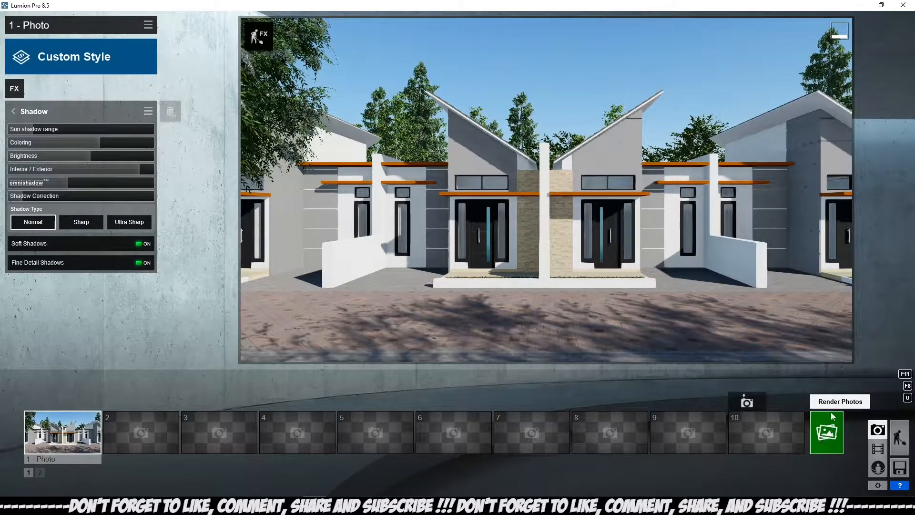
Set up a render of the current shot at Email size, 1280x720, with the N, A and M additional outputs turned off
click(830, 426)
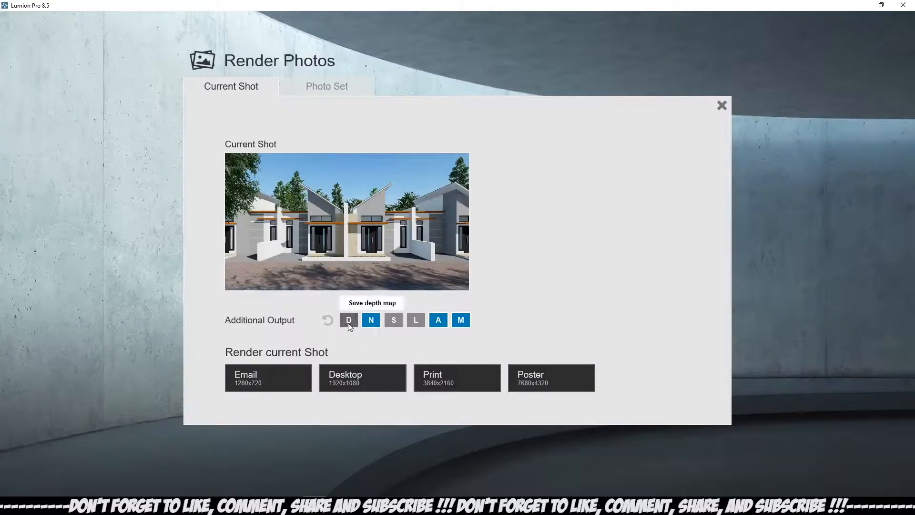
click(371, 320)
click(438, 319)
click(467, 323)
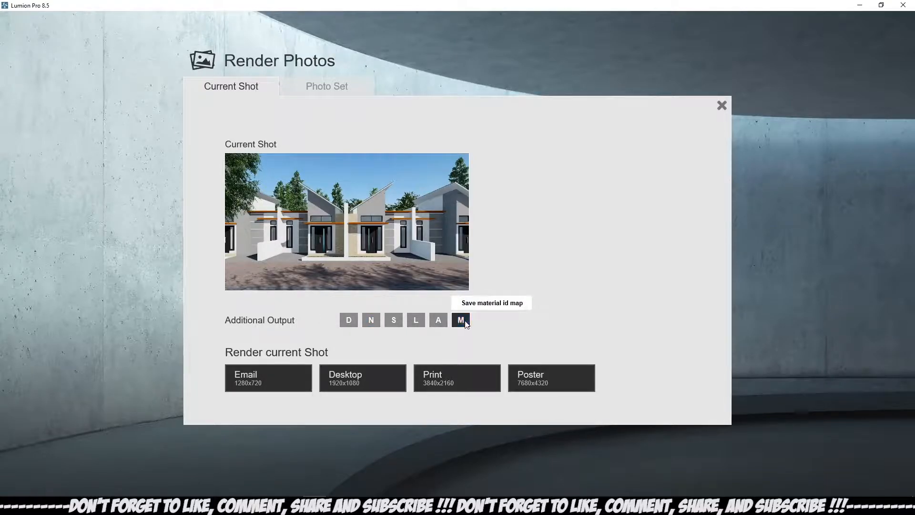
click(261, 382)
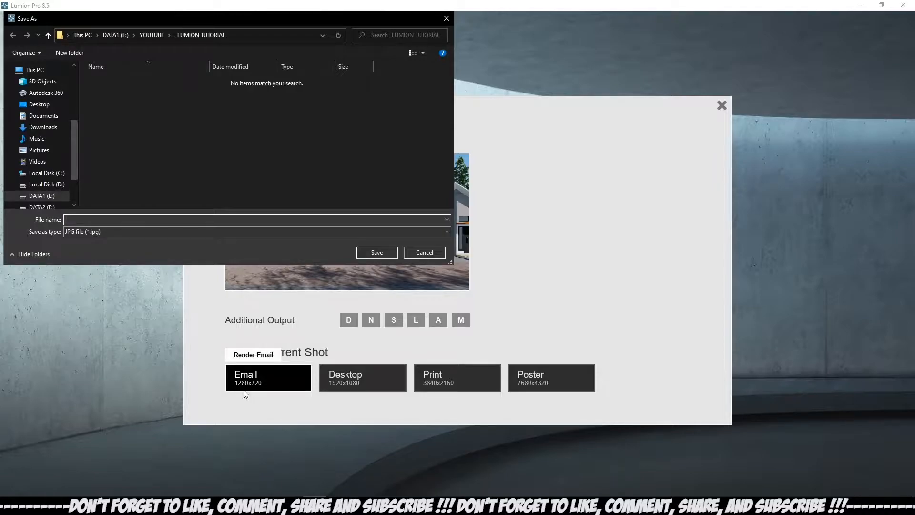
Create a folder named RENDER IMAGE inside the _LUMION TUTORIAL folder and open it as the save location
click(64, 52)
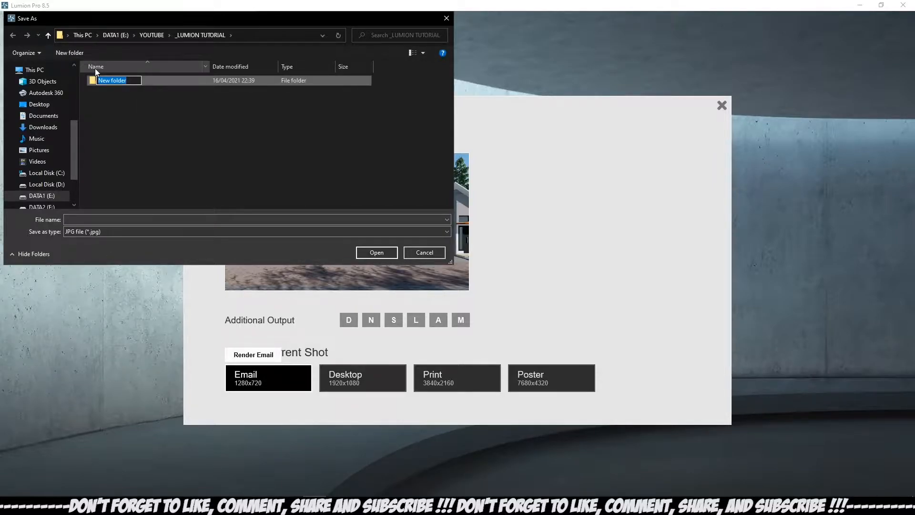
text(RE)
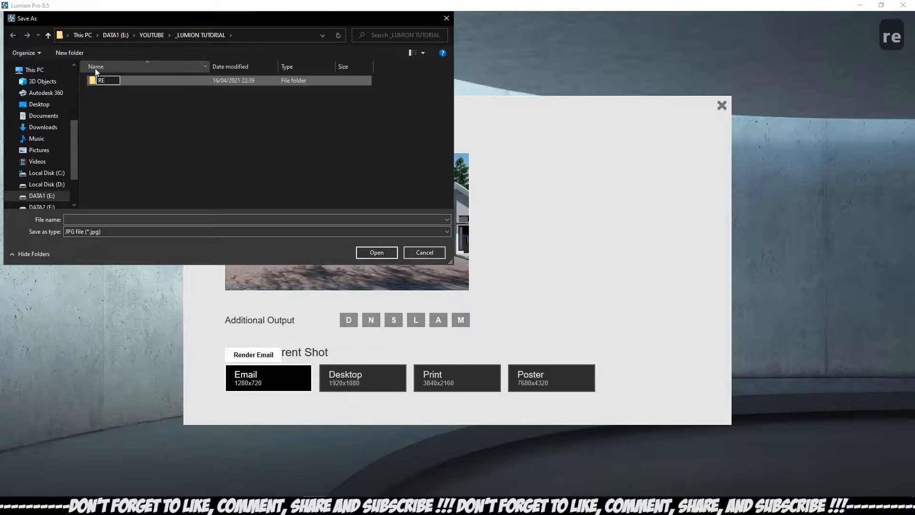
text(NDER IMS)
key(BackSpace)
text(A)
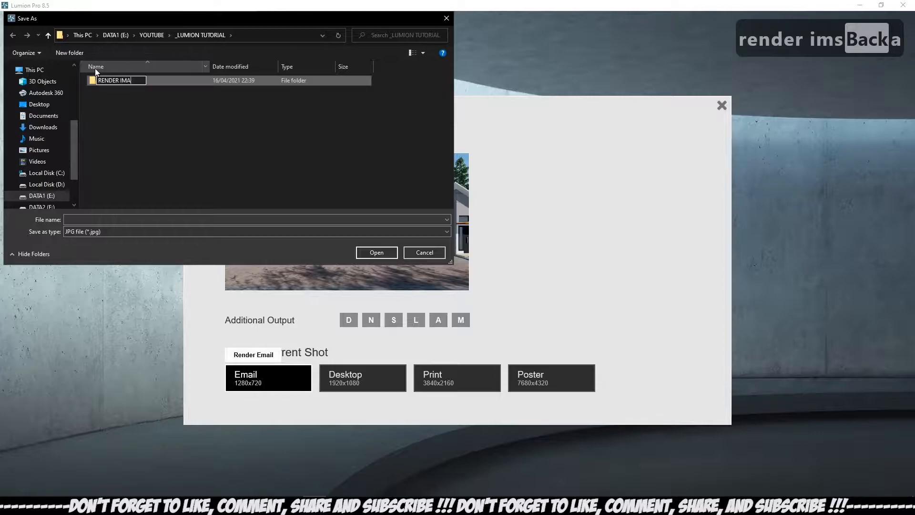
text(GE)
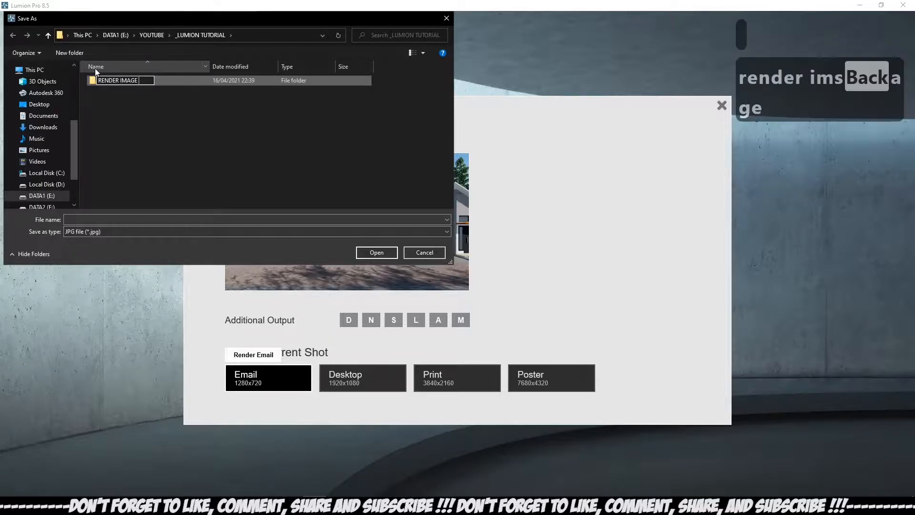
key(BackSpace)
key(Return)
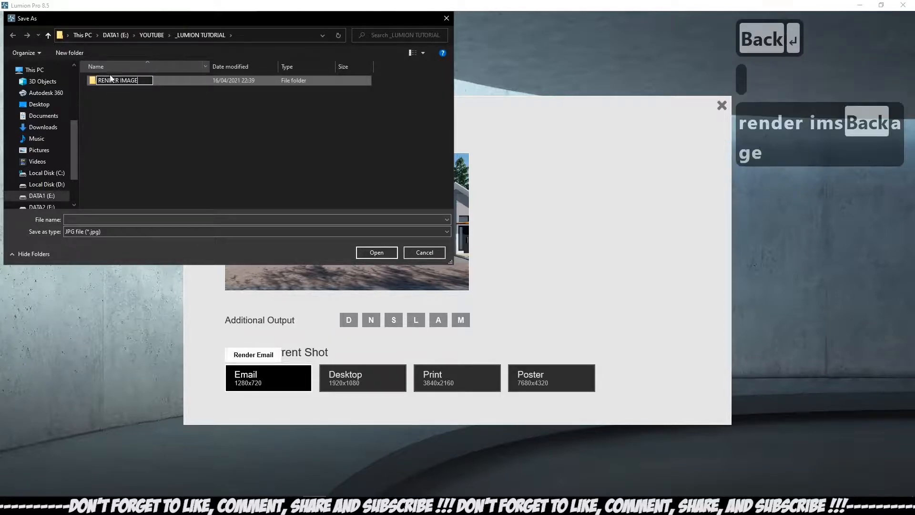
double_click(142, 82)
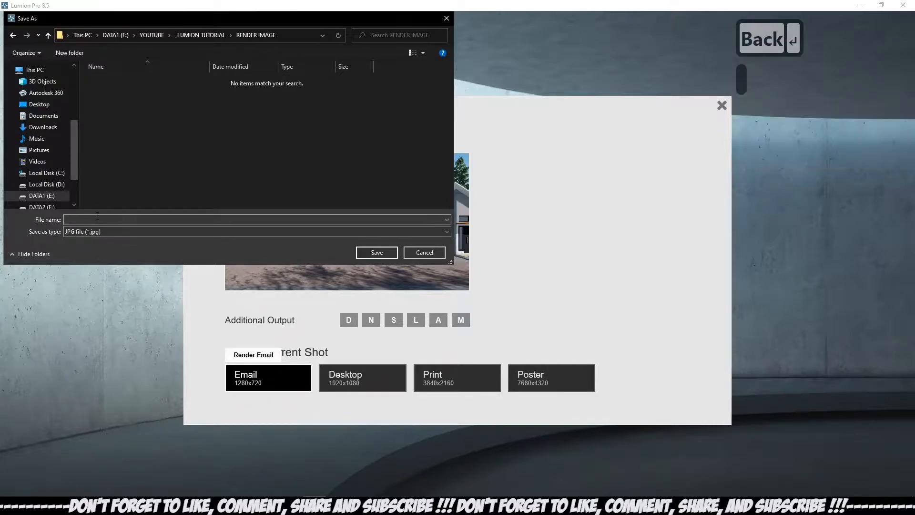
Render the photo to a JPG file named 01 and close the finished render
text(01)
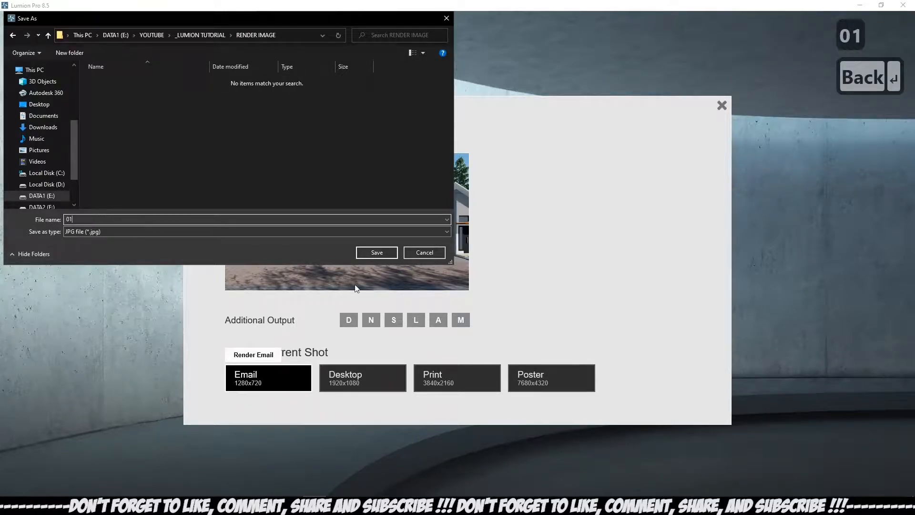
click(376, 252)
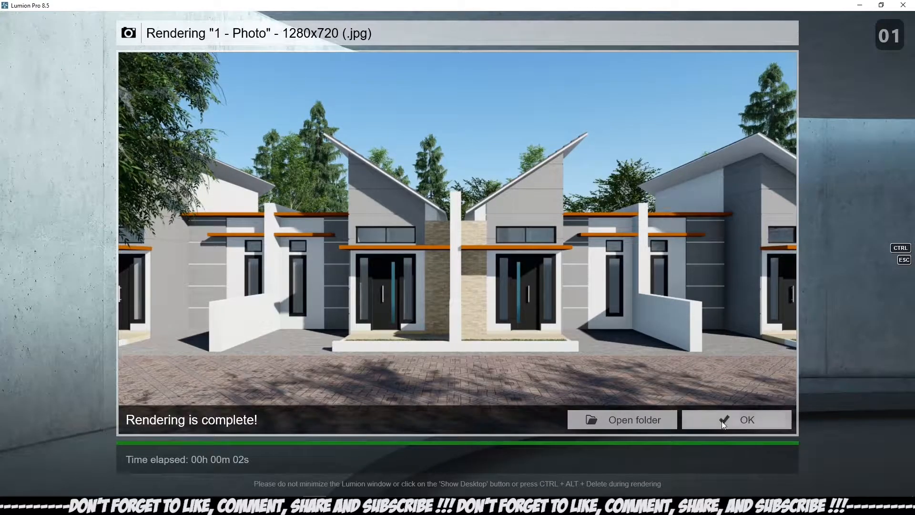
click(731, 422)
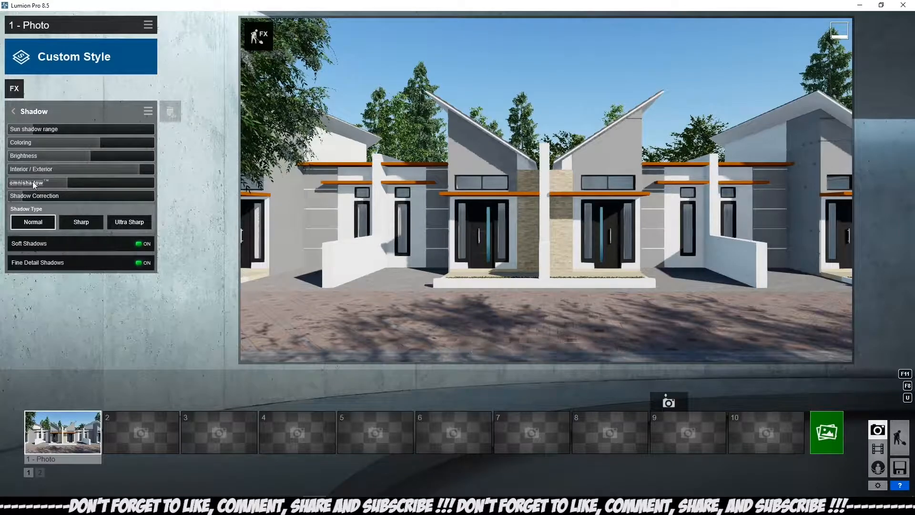
Add the Reflection effect to photo 1
click(13, 111)
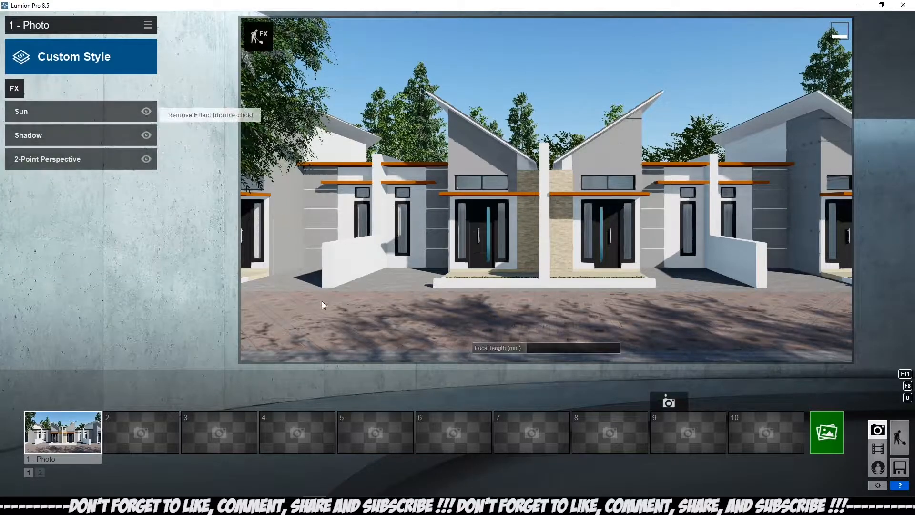
click(15, 89)
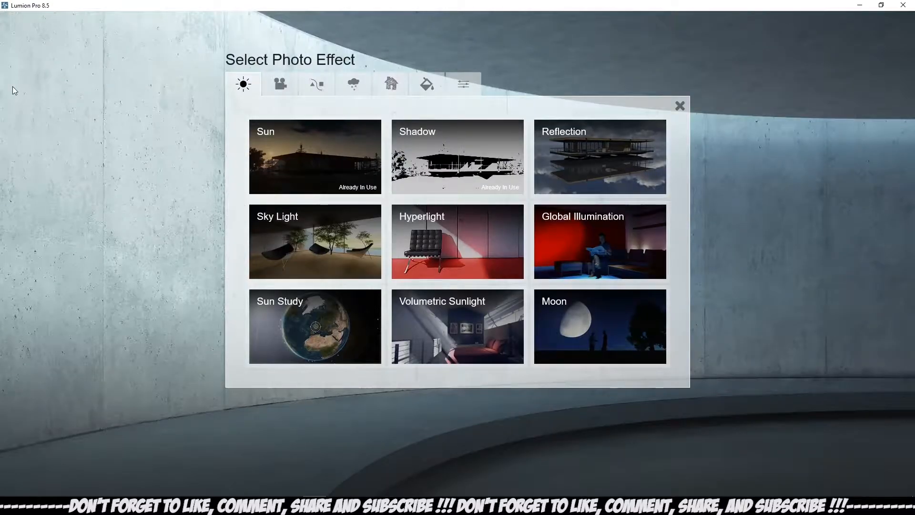
click(579, 162)
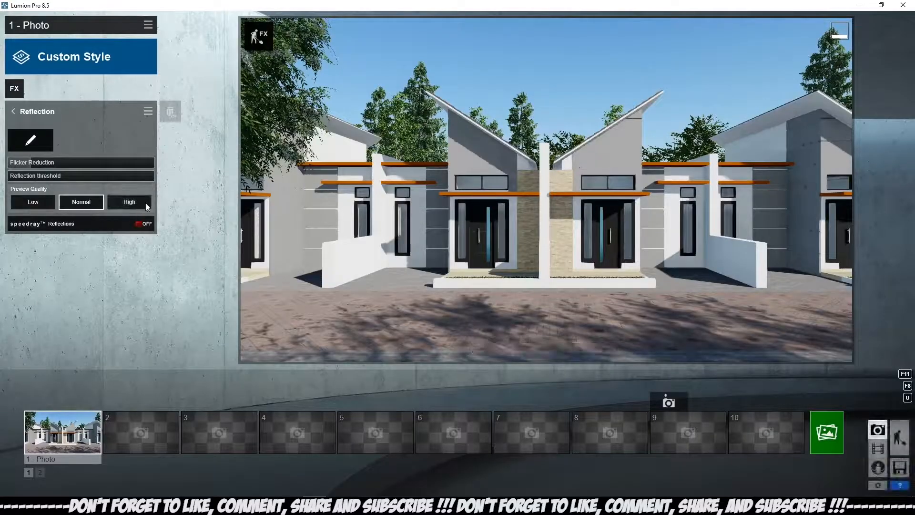
Add reflection planes on the tall window of the recessed facade and on the window above the front door
click(30, 141)
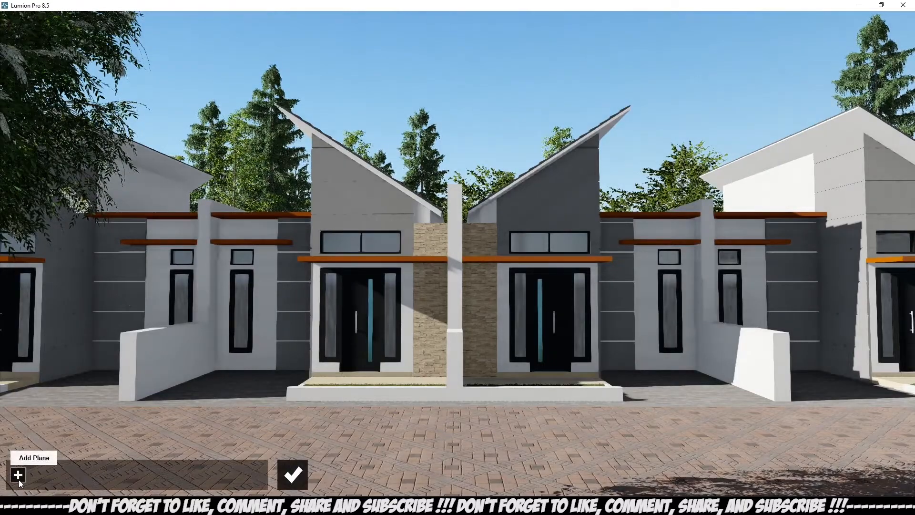
click(18, 477)
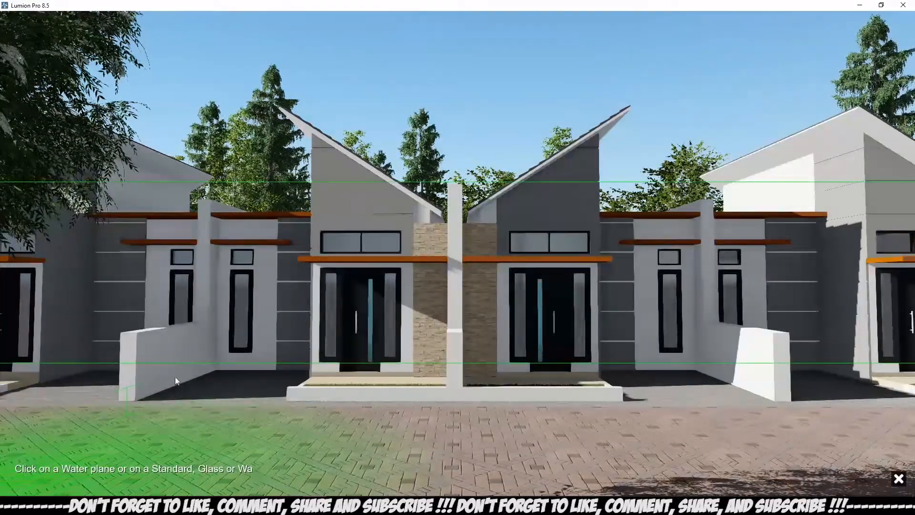
click(241, 308)
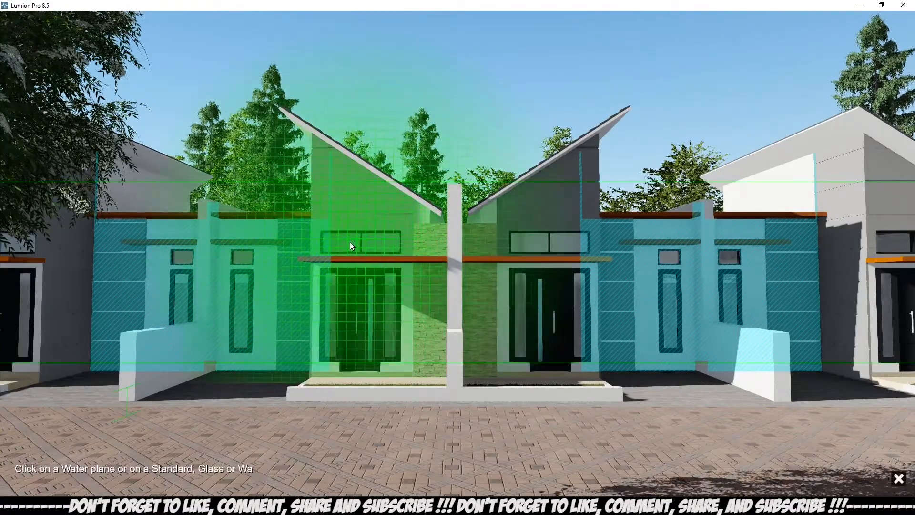
click(350, 242)
key(w)
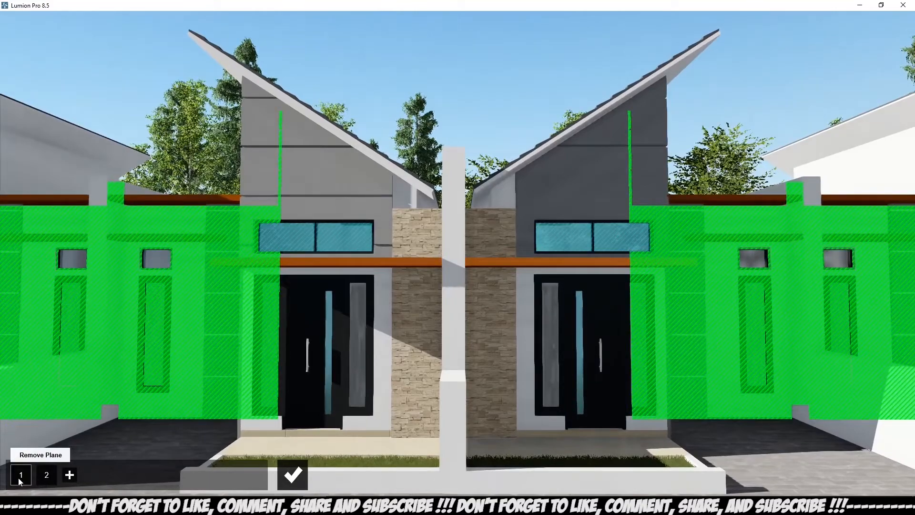
Remove reflection plane 1 and add a plane on the side panel of the front door frame
click(18, 477)
click(43, 477)
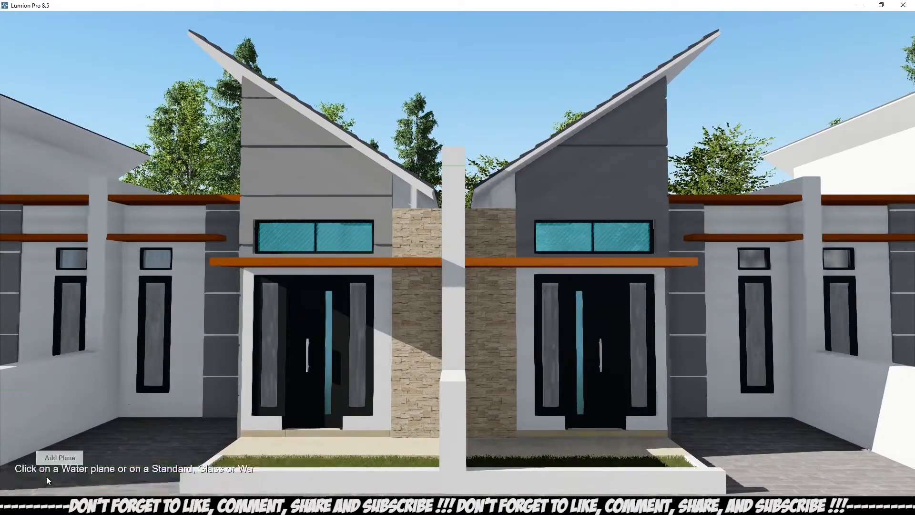
click(269, 344)
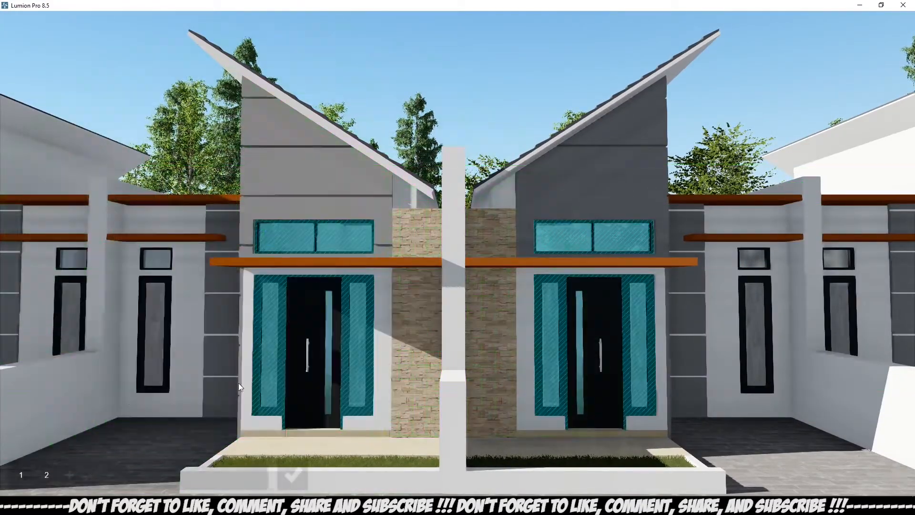
Add reflection planes on the tall window and the small upper window of the recessed facade
click(70, 476)
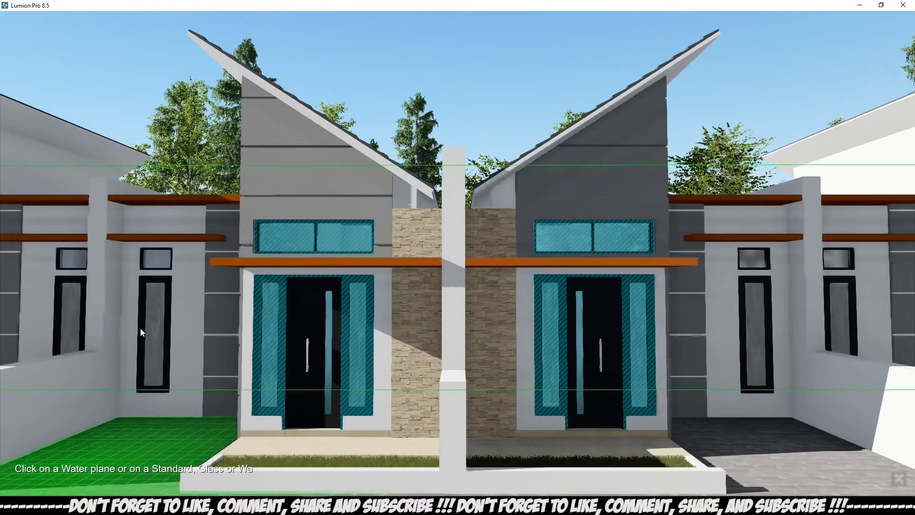
click(153, 318)
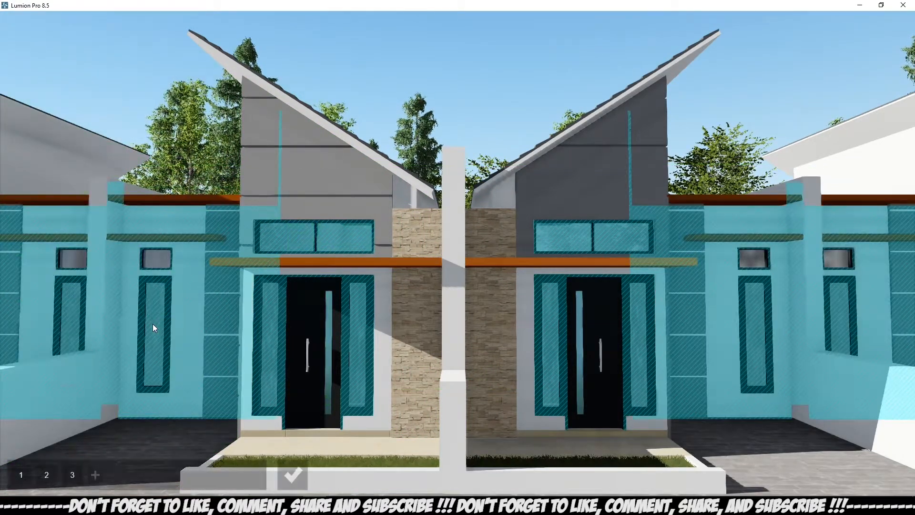
click(94, 475)
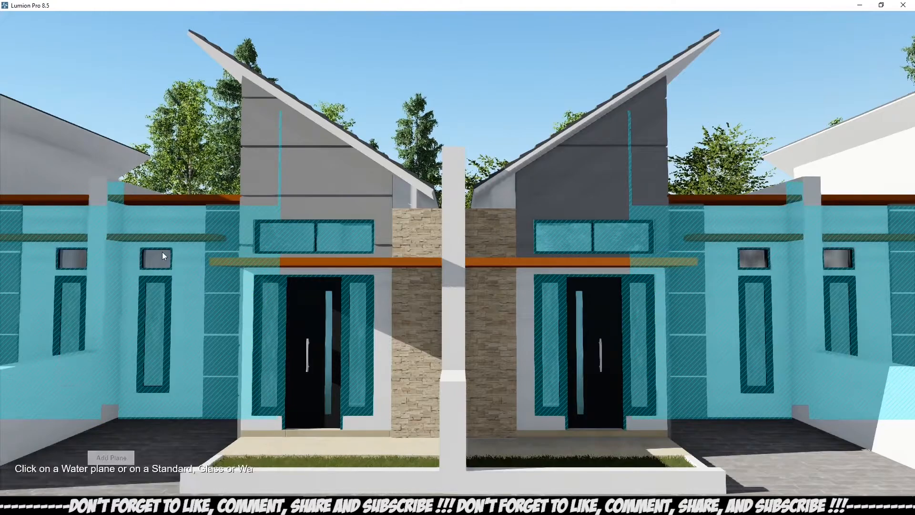
click(161, 257)
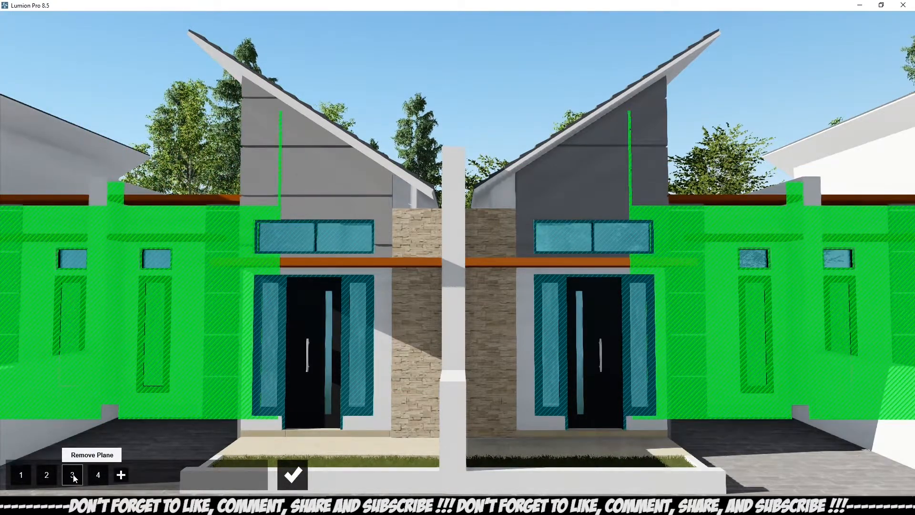
Remove reflection plane 3, add a plane on the recessed facade's tall window from a shifted view, and finish plane editing
click(92, 455)
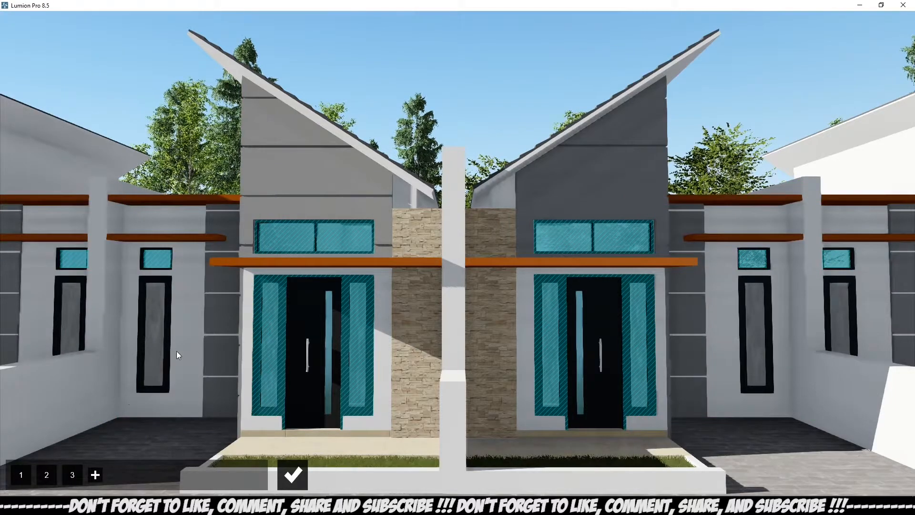
key(a)
key(a)
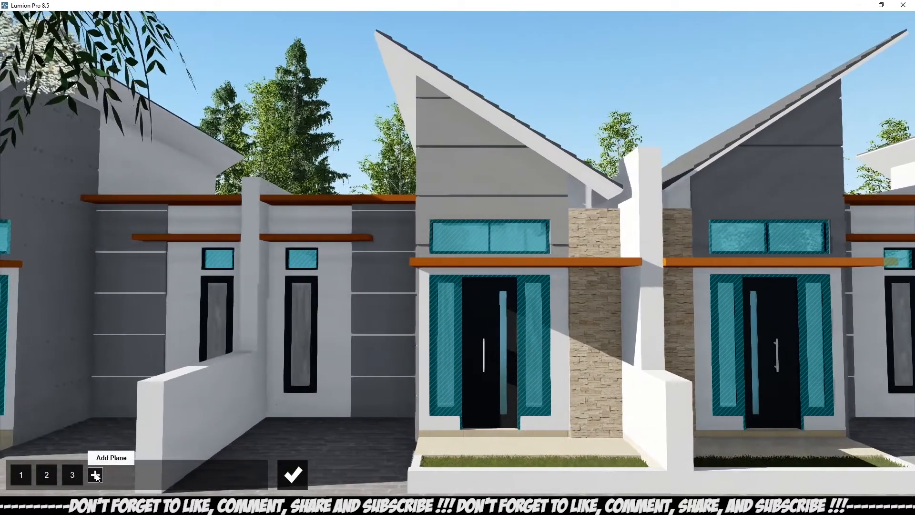
click(96, 475)
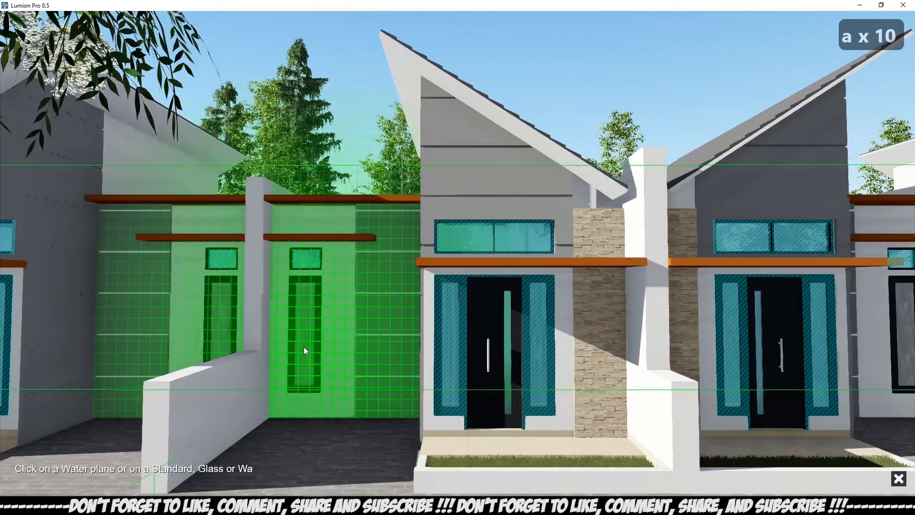
click(305, 347)
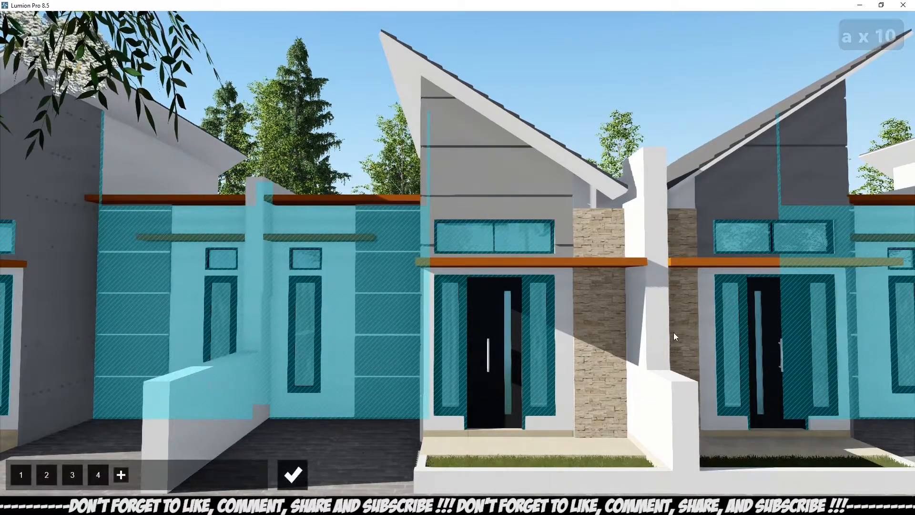
click(293, 475)
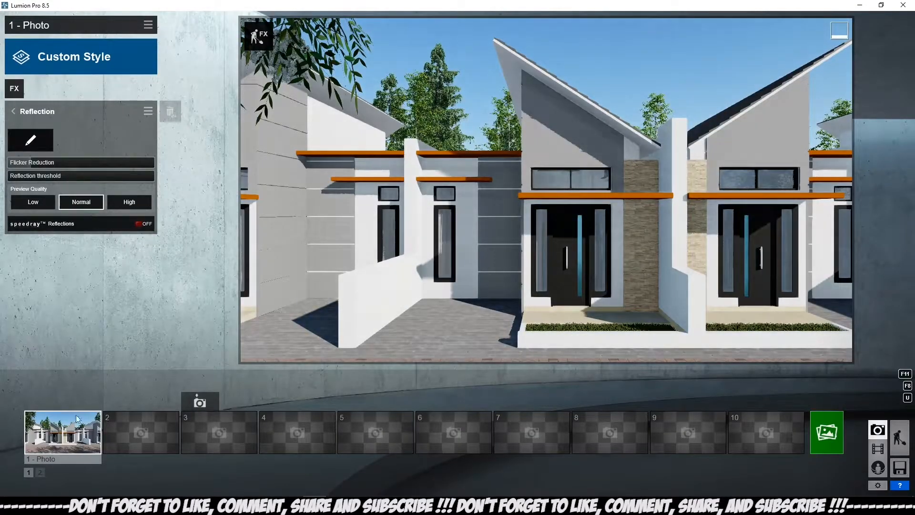
Restore photo 1's saved view, set the Reflection preview quality to High and turn on speedray reflections
click(73, 435)
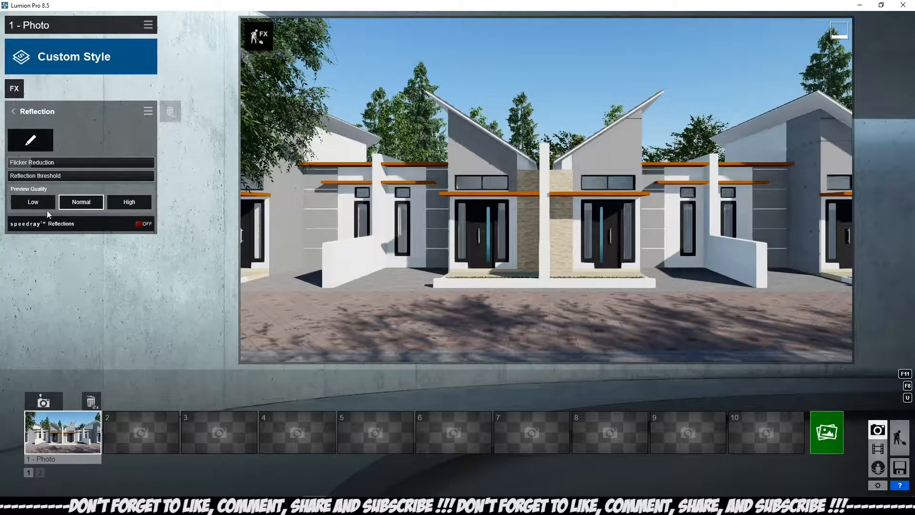
click(135, 204)
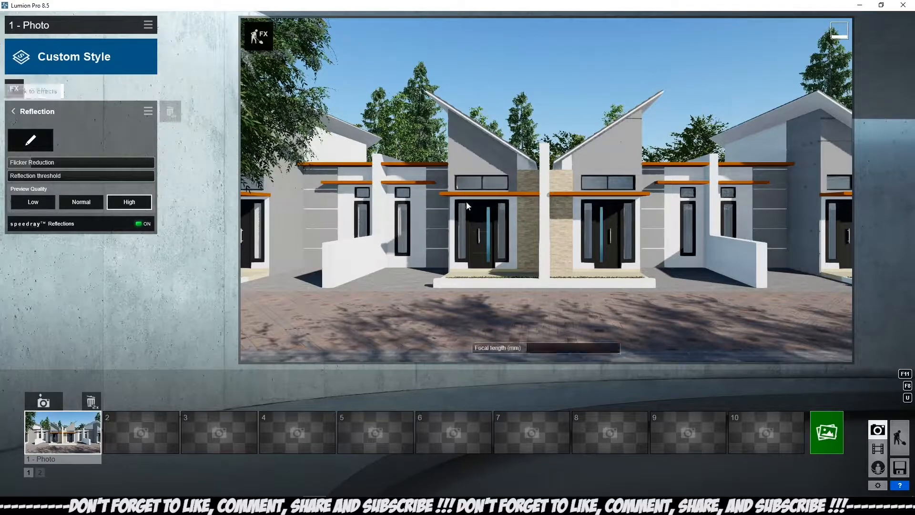
click(14, 112)
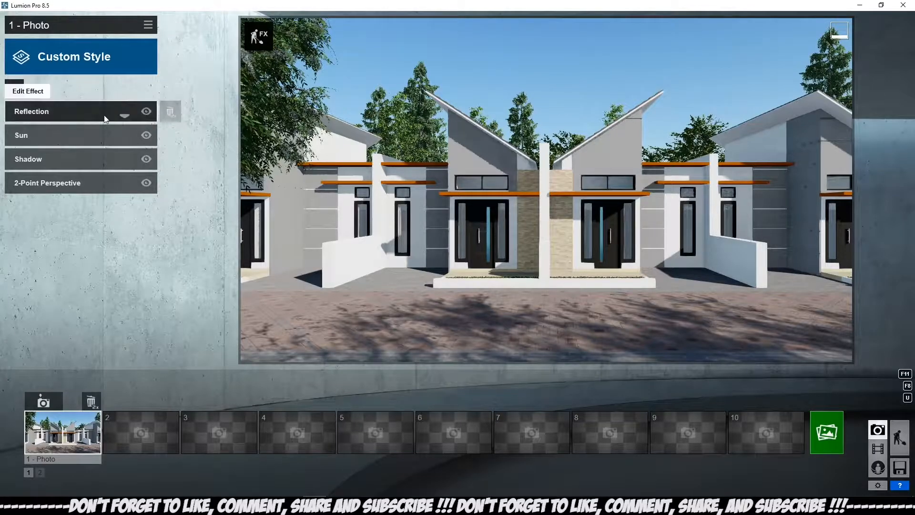
Disable the Reflection effect and apply the Daytime style to photo 1
click(146, 113)
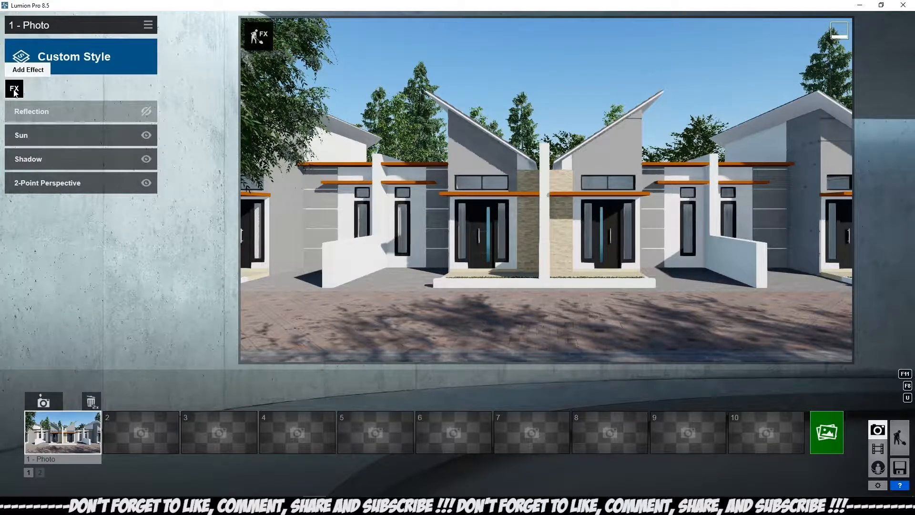
click(31, 61)
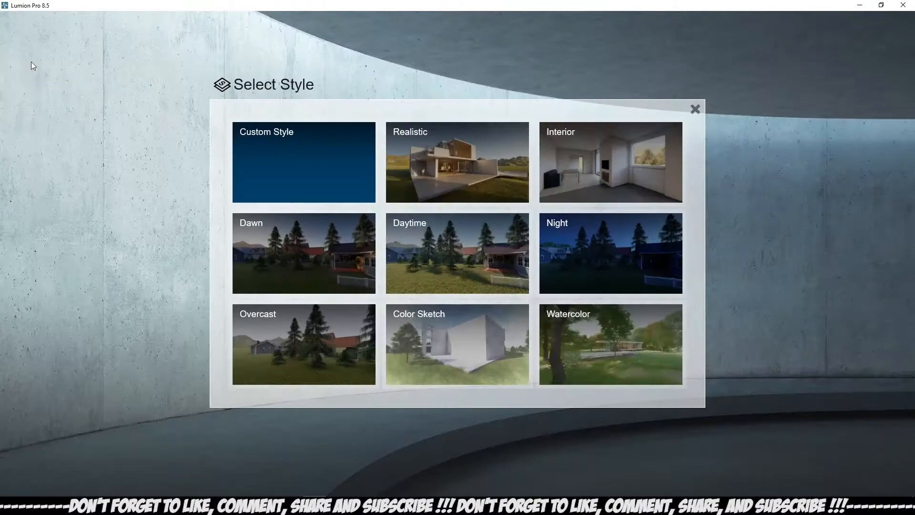
click(425, 265)
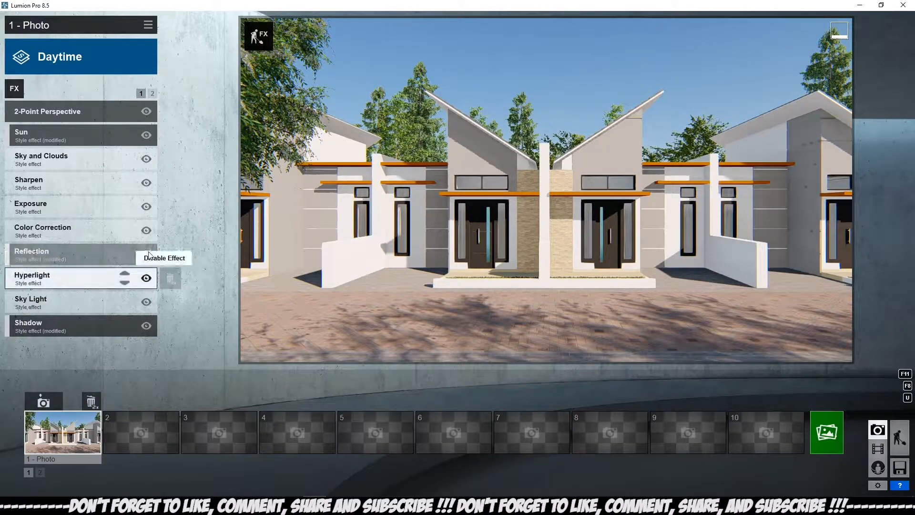
Render the current shot at Email size, 1280x720, to a JPG file named 02 and close the finished render
click(820, 440)
click(258, 379)
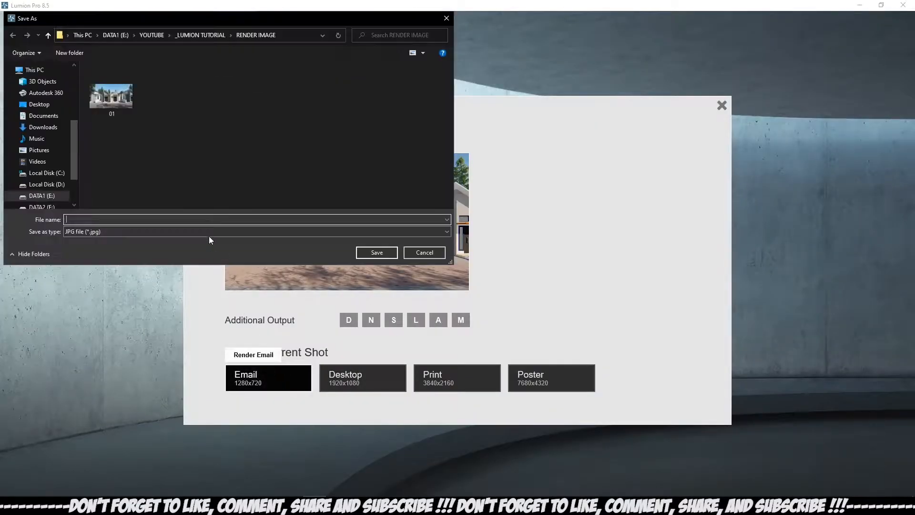
text(02)
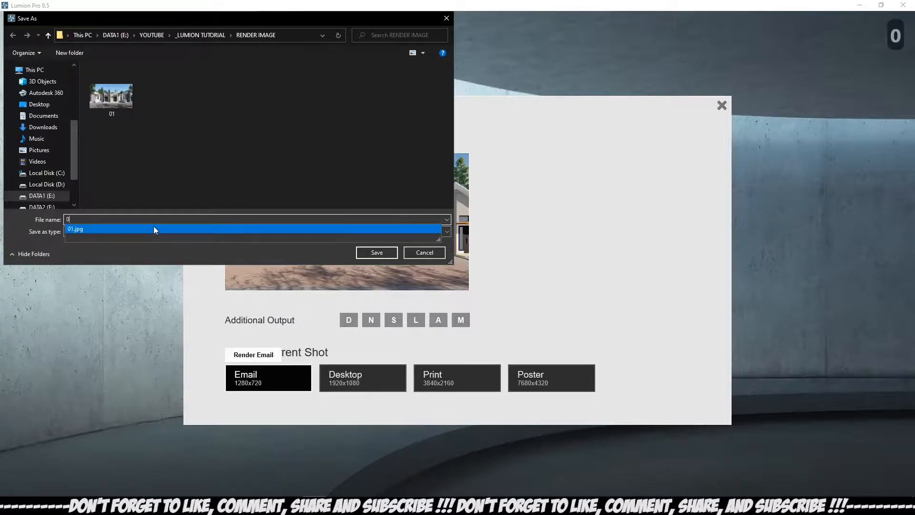
click(377, 252)
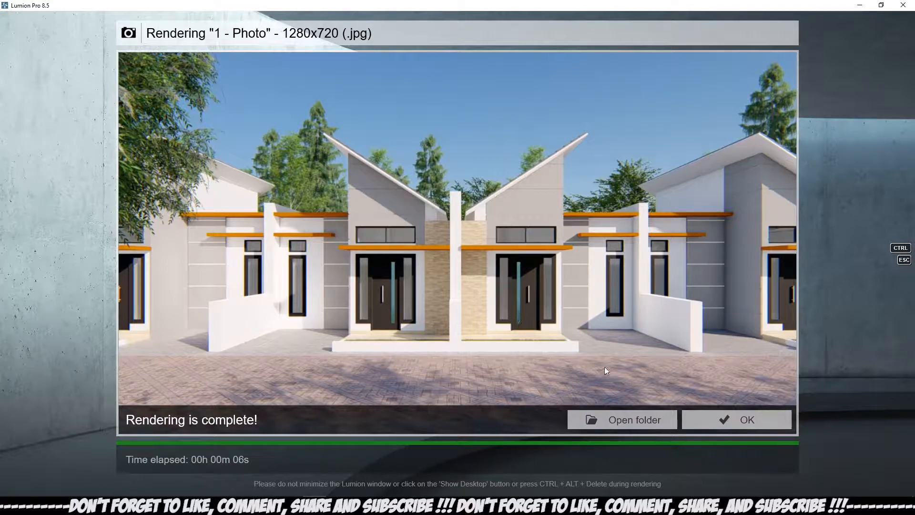
click(734, 418)
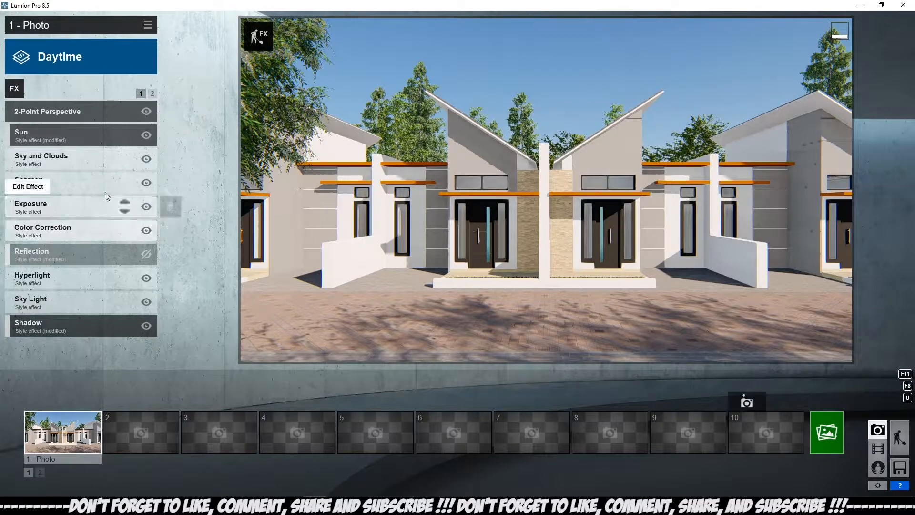
Enable Sky Light in both planar and projected reflections and set its brightness to 1.1
click(60, 299)
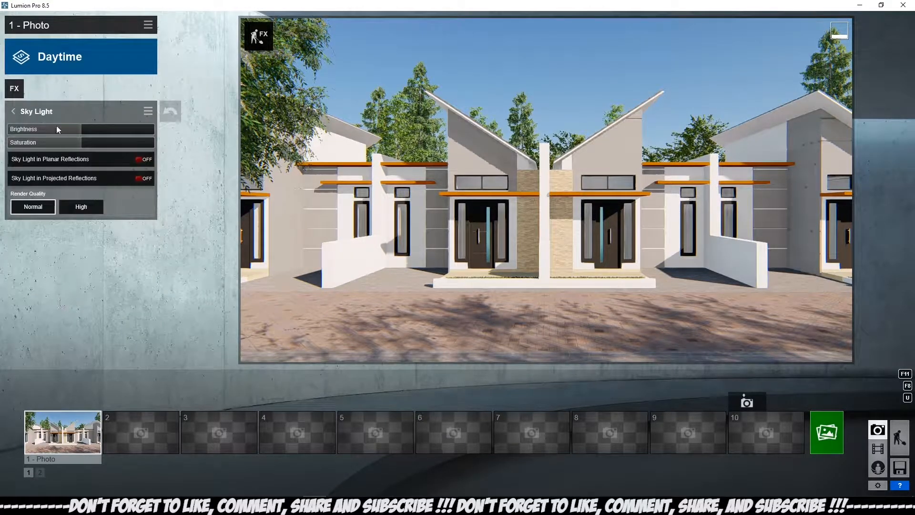
click(138, 159)
click(140, 181)
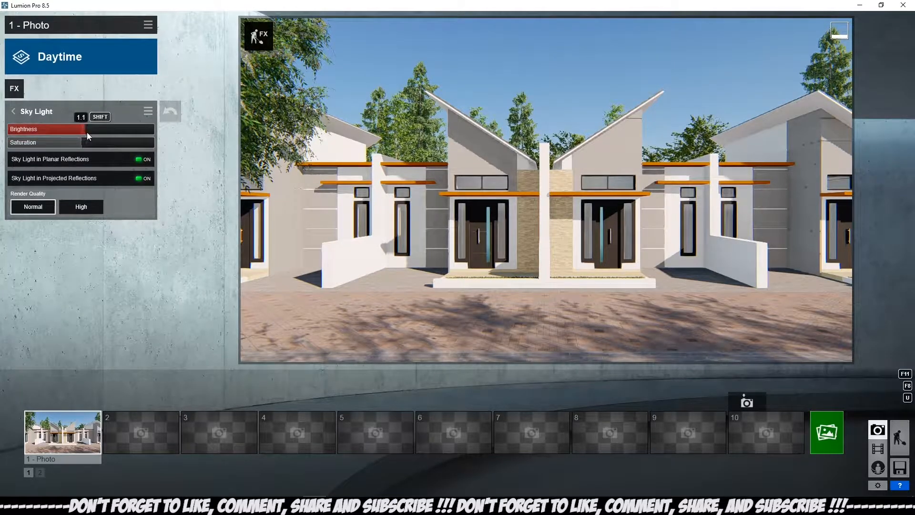
click(30, 112)
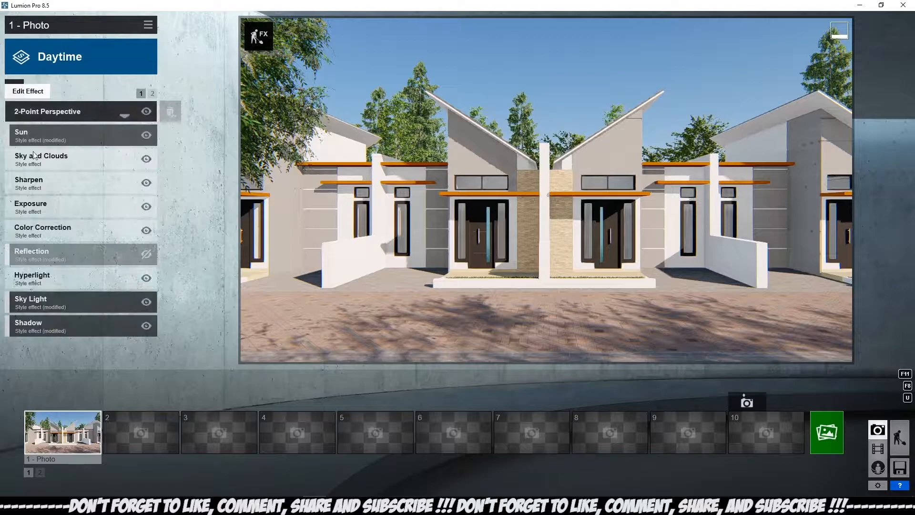
Reduce the amount of the Hyperlight effect
click(35, 270)
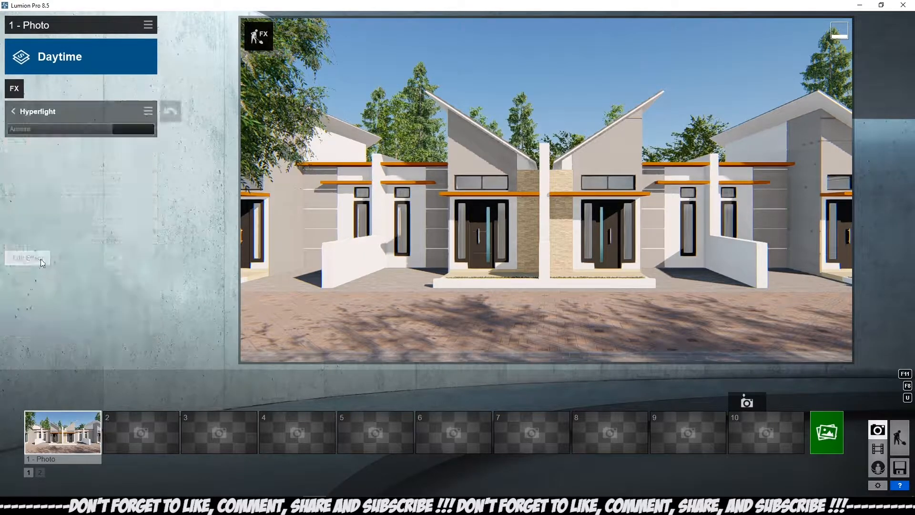
drag(96, 126, 76, 134)
click(14, 111)
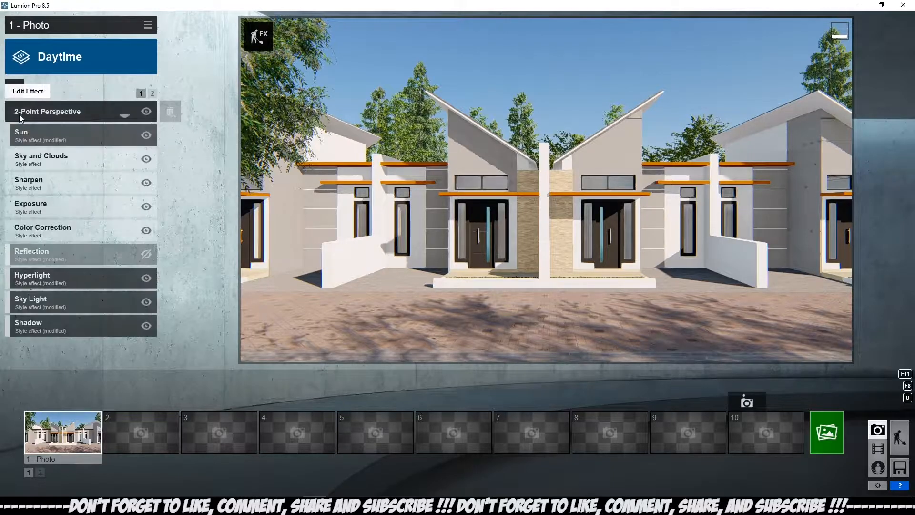
In Color Correction, lower the temperature, tint and brightness, set the vibrance to 0.2 and raise the contrast slightly
click(37, 233)
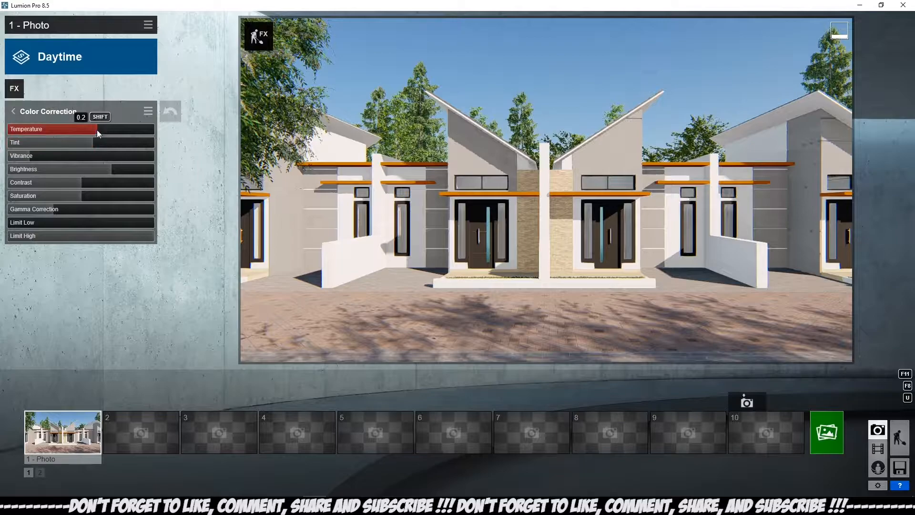
mouse_move(97, 129)
mouse_down()
mouse_move(127, 128)
mouse_move(84, 132)
mouse_up()
mouse_move(84, 127)
mouse_down()
mouse_move(31, 128)
mouse_move(82, 126)
mouse_move(87, 139)
mouse_up()
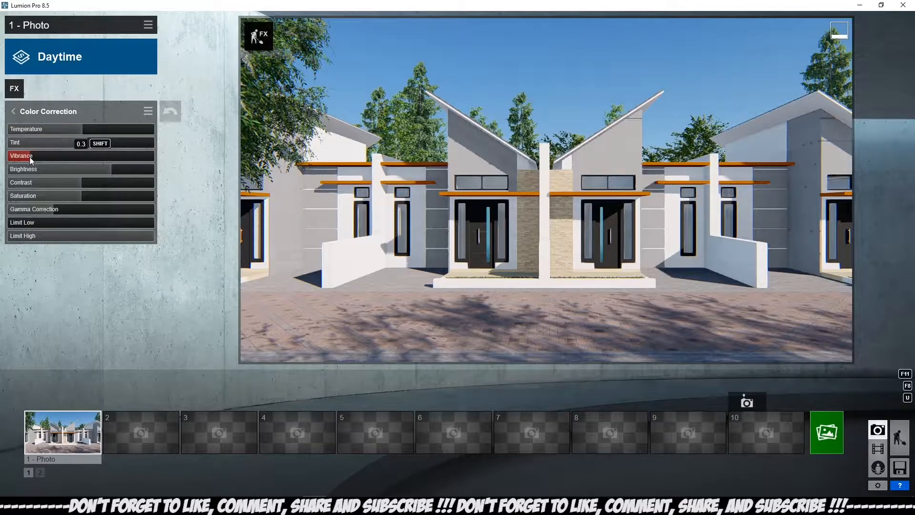
drag(29, 156, 18, 158)
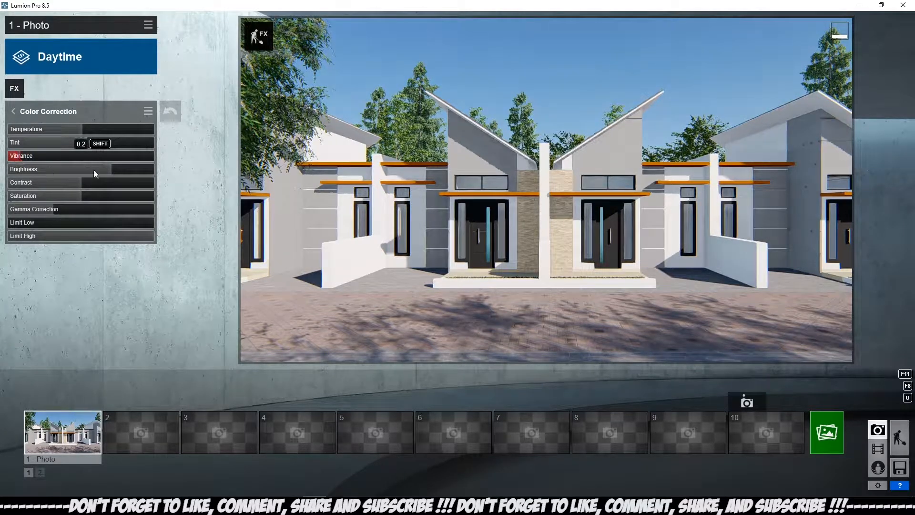
drag(111, 166, 100, 183)
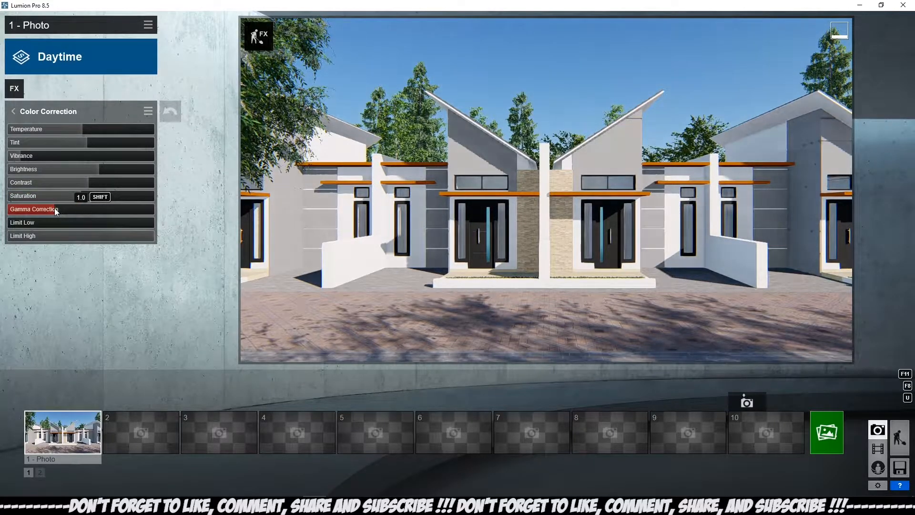
click(20, 113)
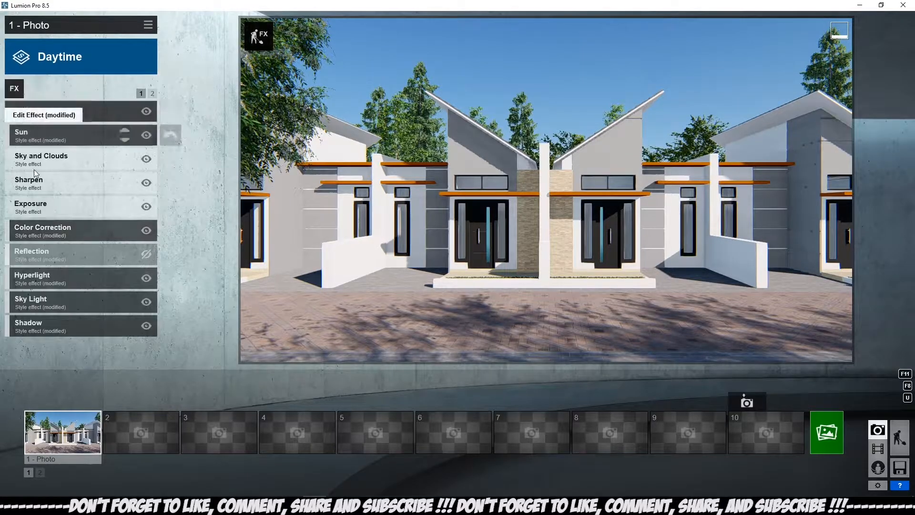
Lower the Exposure effect slightly, to about 0.5
click(38, 211)
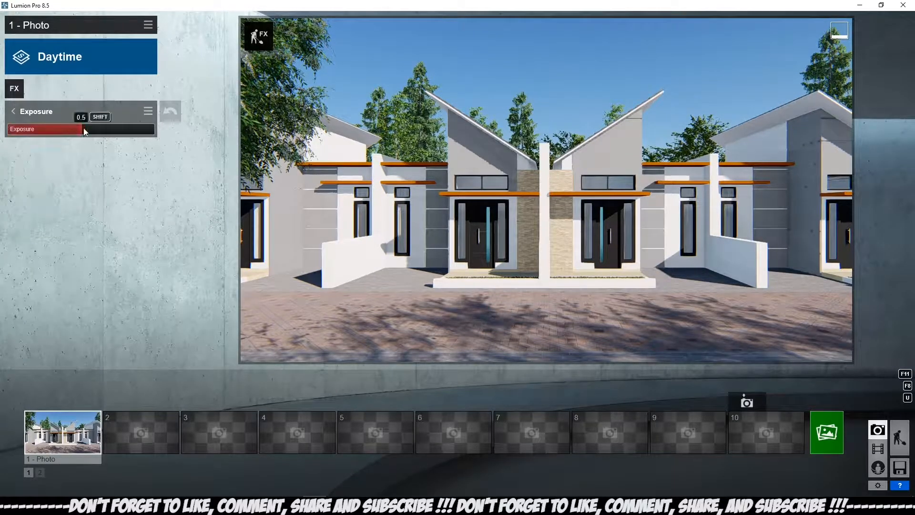
mouse_move(82, 128)
mouse_down()
mouse_move(95, 127)
mouse_move(79, 130)
mouse_up()
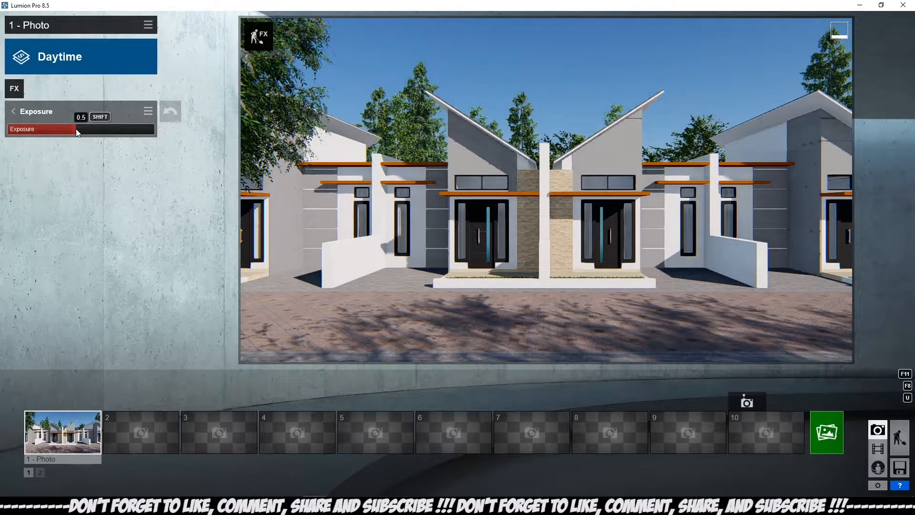
click(35, 112)
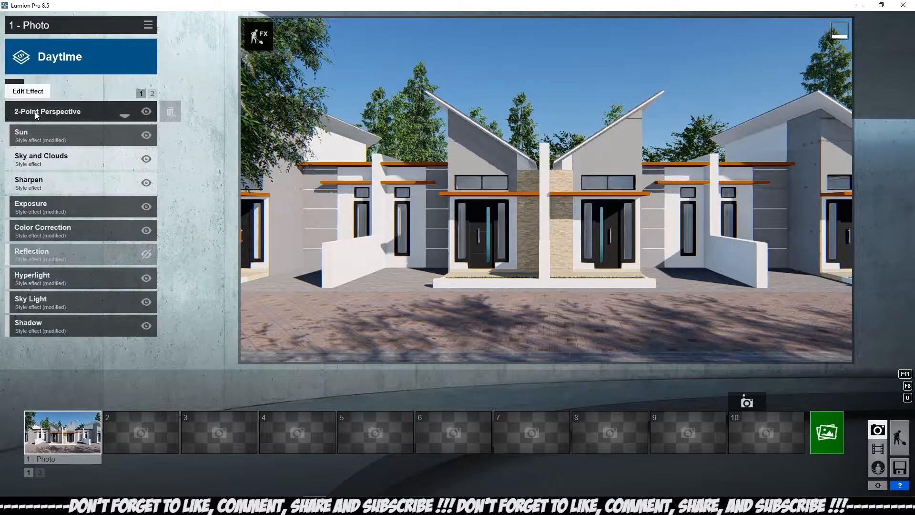
Reduce the intensity of the Sharpen effect to nearly zero
click(39, 181)
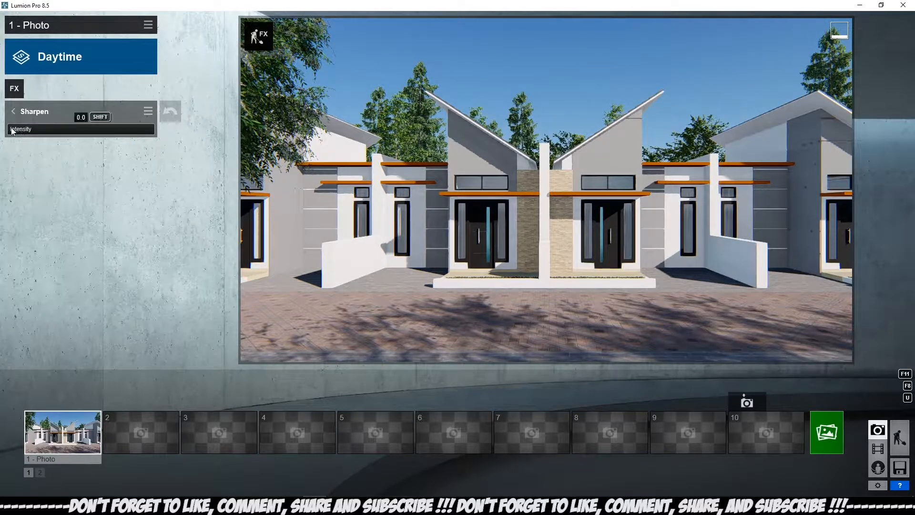
drag(161, 123, 15, 133)
click(15, 112)
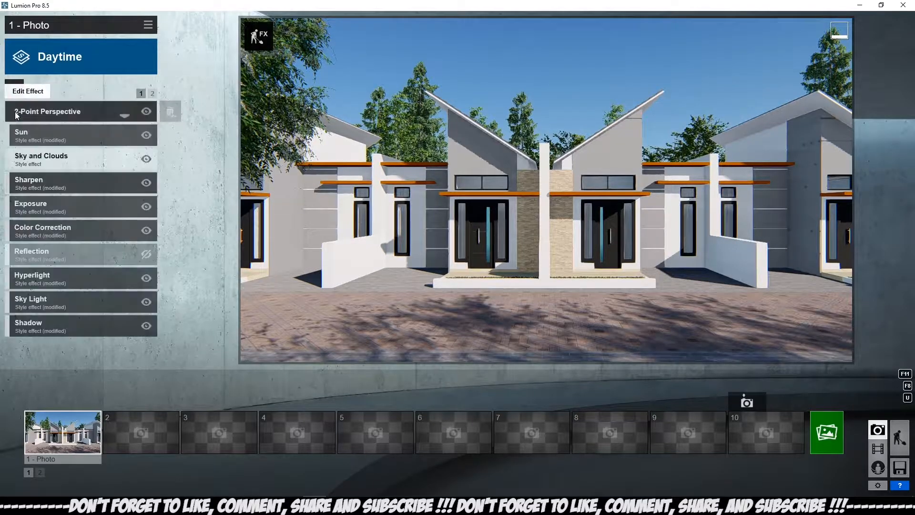
Turn on auto focus for the Depth of Field effect and set the focus point on the dividing wall between the two centre houses
click(52, 158)
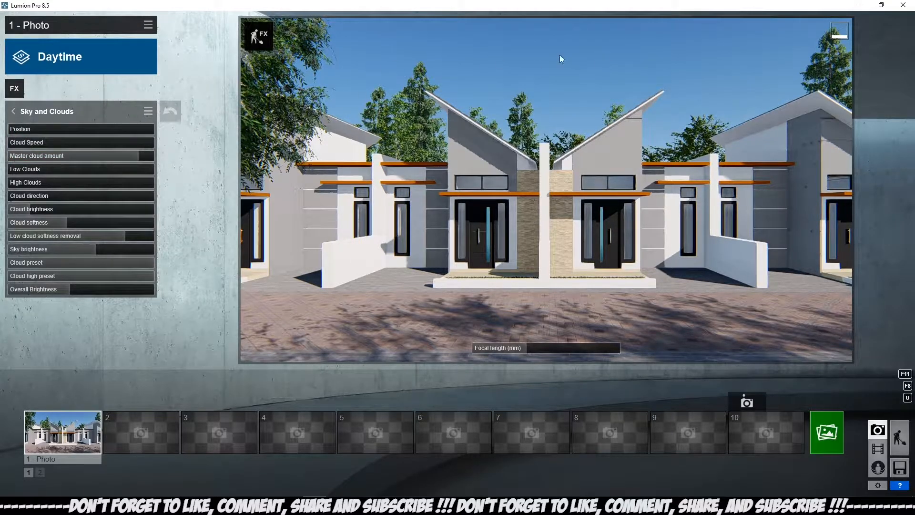
click(12, 111)
click(153, 94)
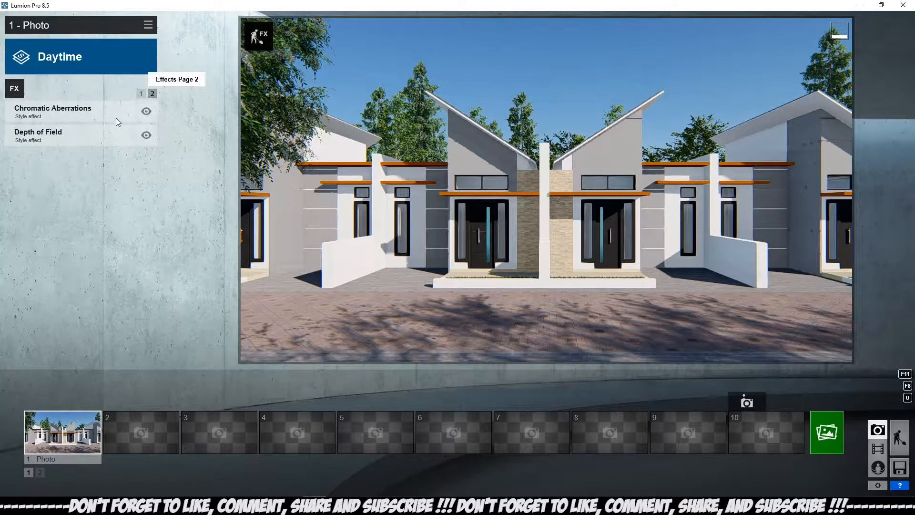
click(59, 139)
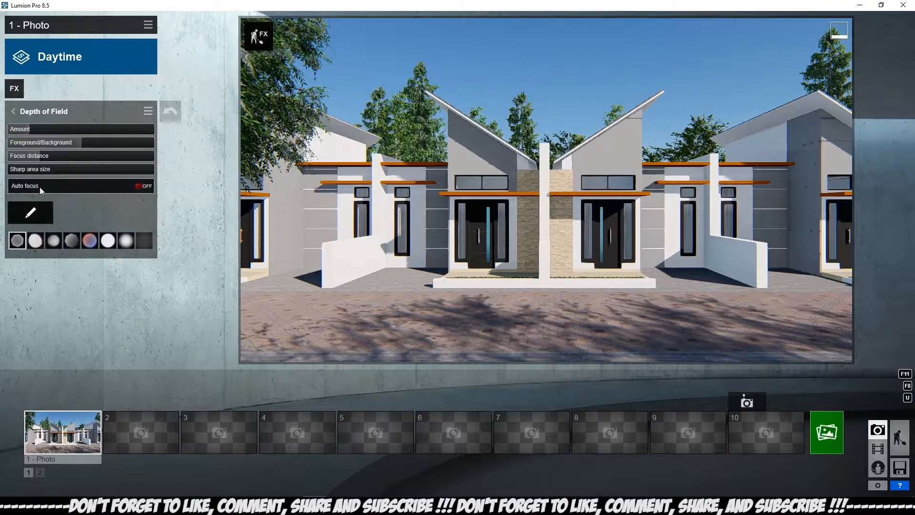
click(138, 187)
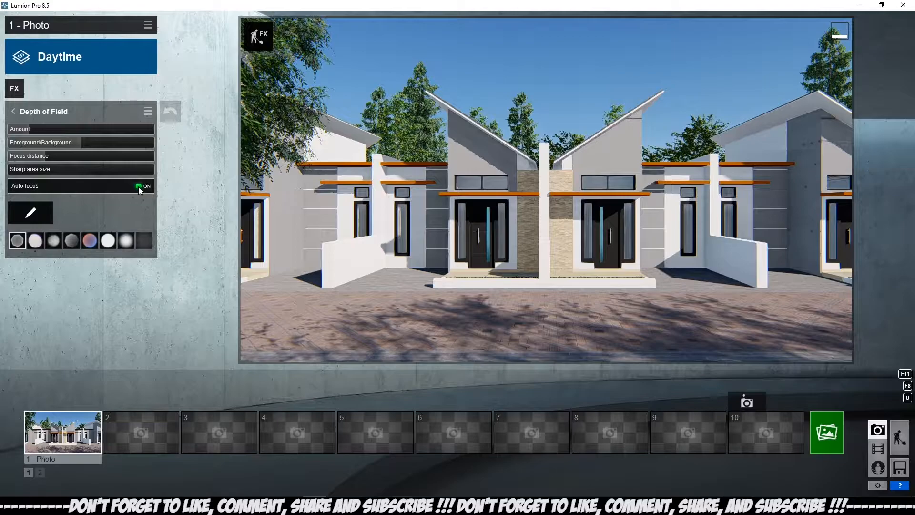
click(38, 218)
click(455, 256)
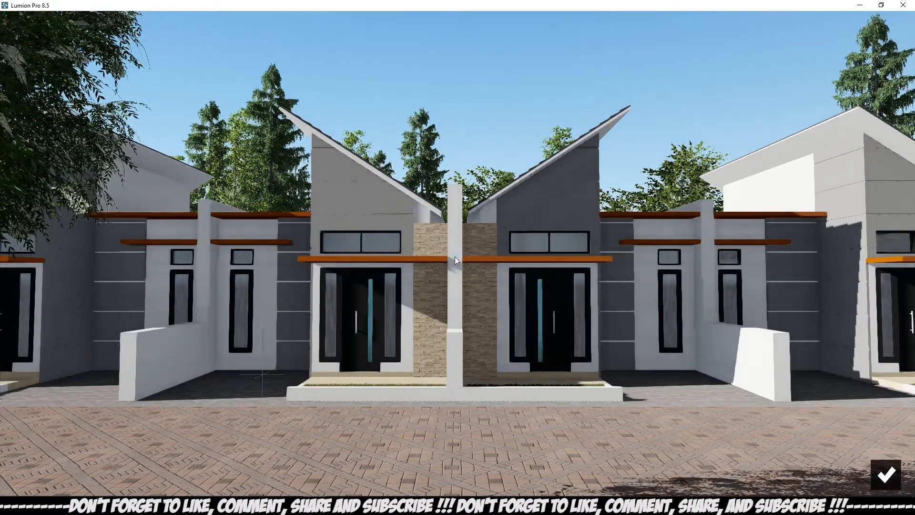
click(888, 475)
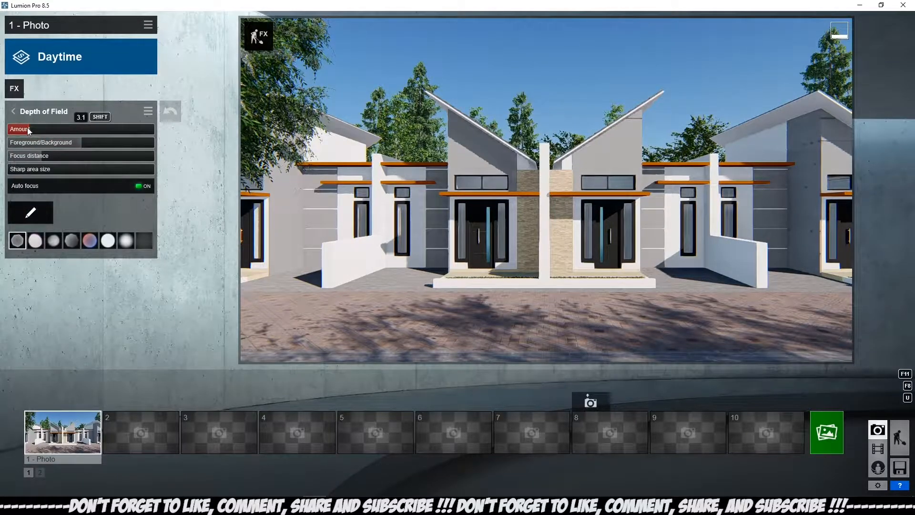
Try the Depth of Field amount at its maximum, near zero and at moderate levels
drag(27, 127, 381, 152)
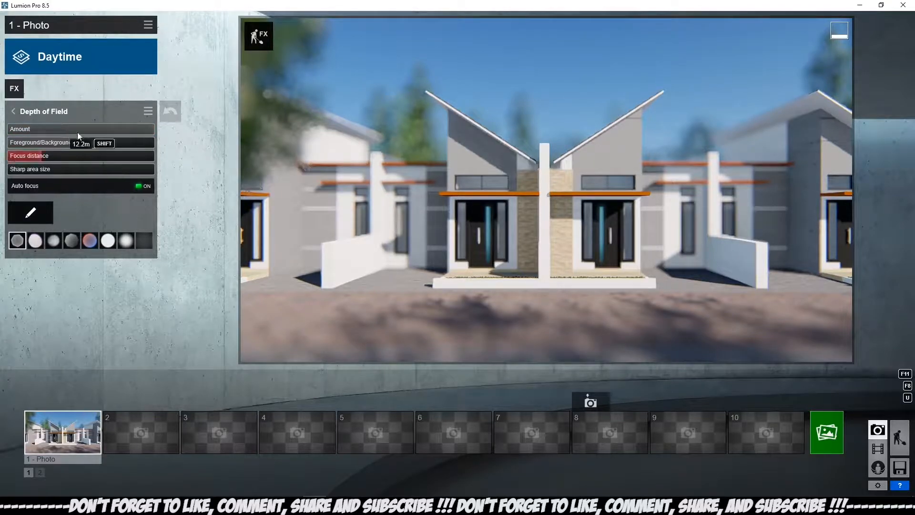
drag(117, 130, 27, 133)
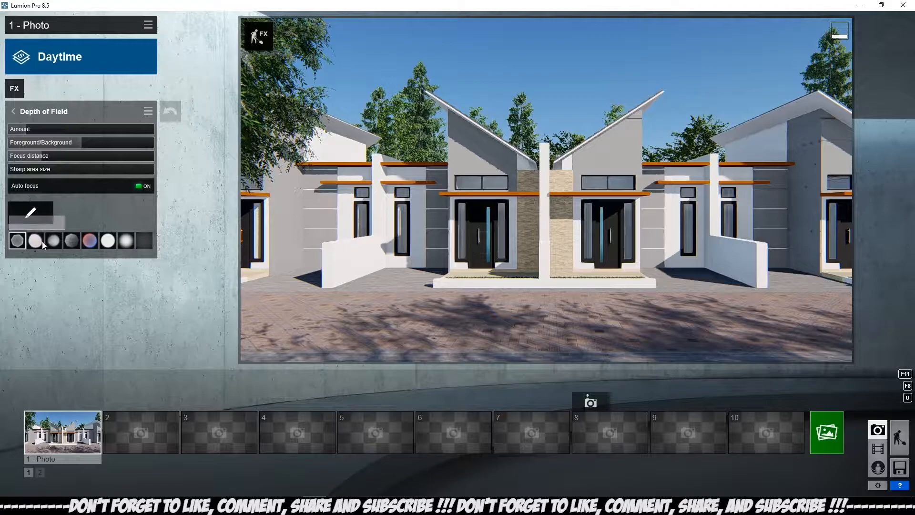
mouse_move(28, 129)
drag(37, 129, 69, 129)
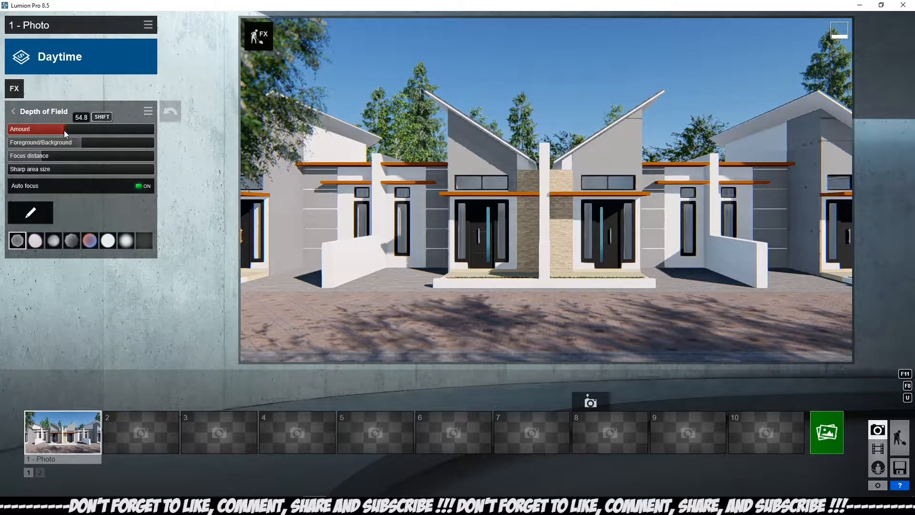
drag(58, 129, 51, 129)
mouse_move(41, 156)
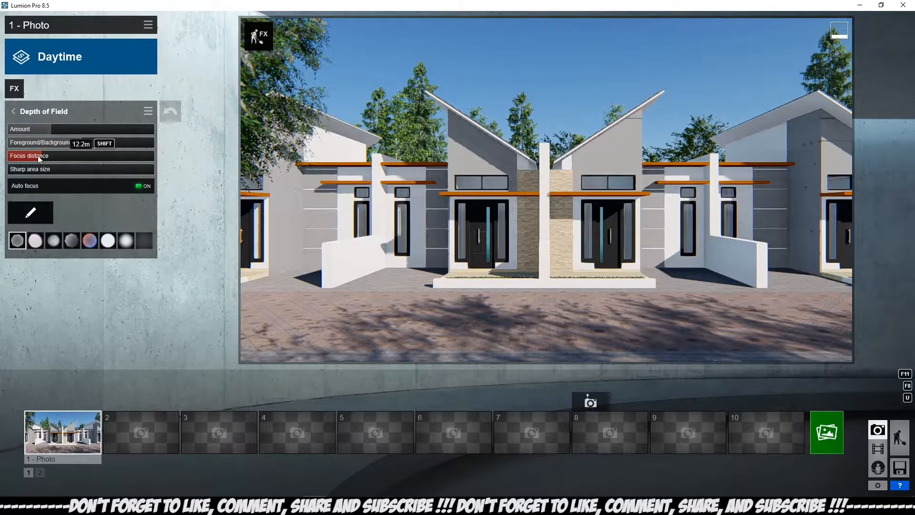
Turn off Depth of Field auto focus and blur only the foreground, with Foreground/Background at minimum and Amount at about half of its range
click(138, 186)
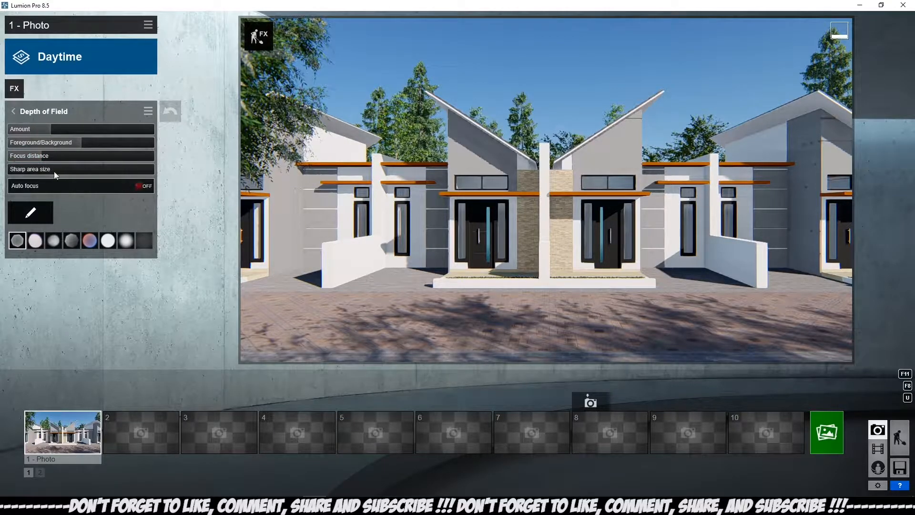
mouse_move(50, 127)
drag(50, 128, 170, 127)
drag(18, 160, 42, 170)
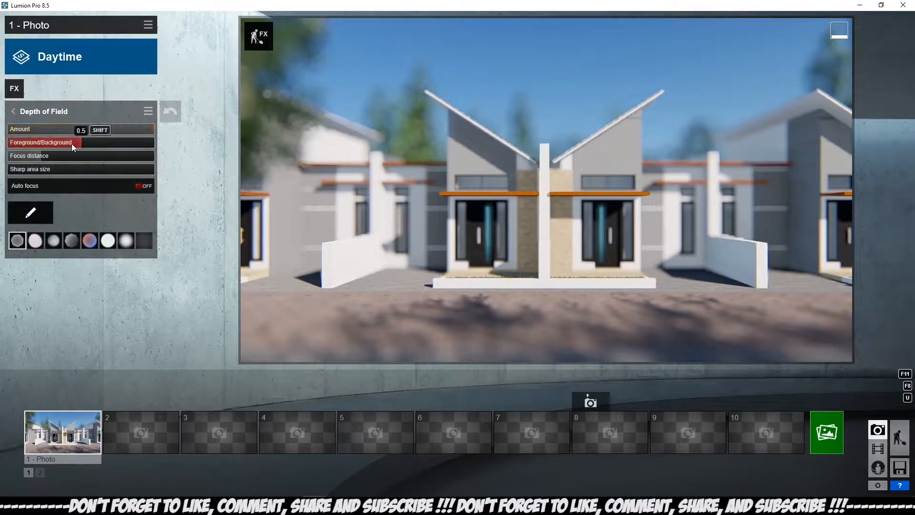
drag(69, 142, 142, 134)
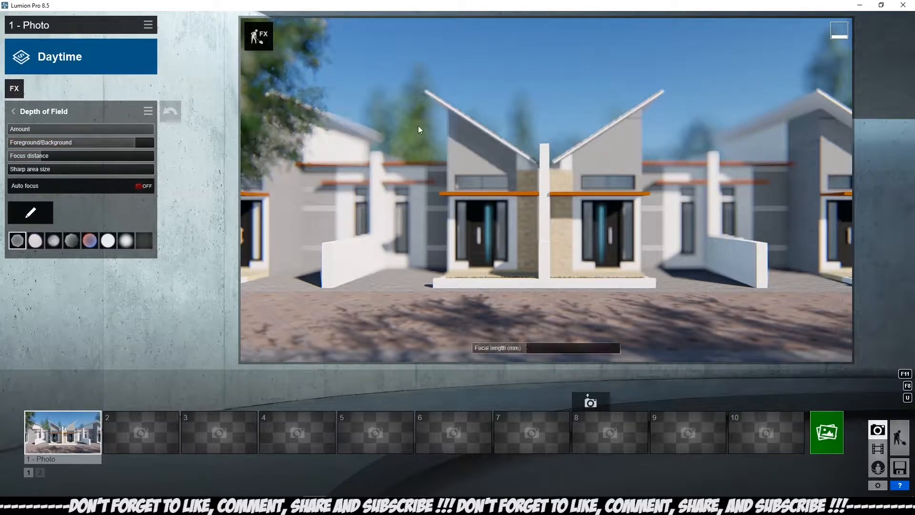
drag(149, 144, 3, 149)
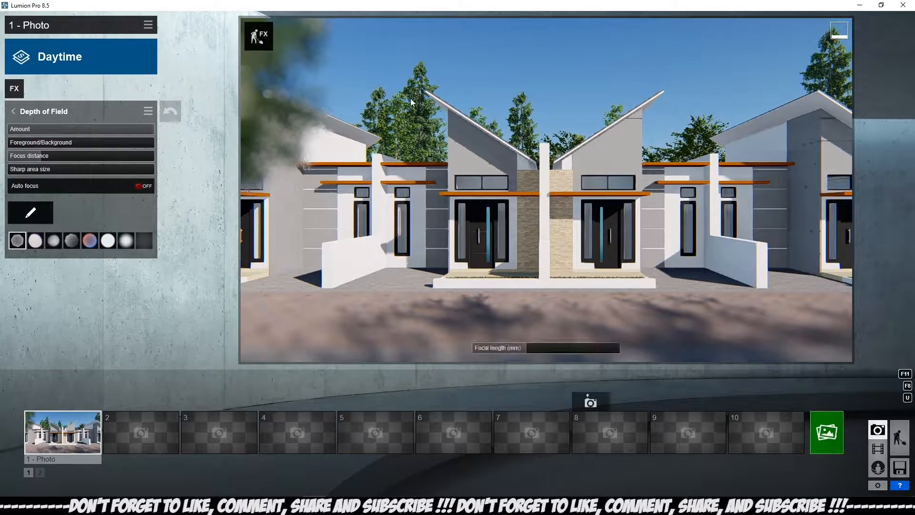
drag(131, 129, 85, 131)
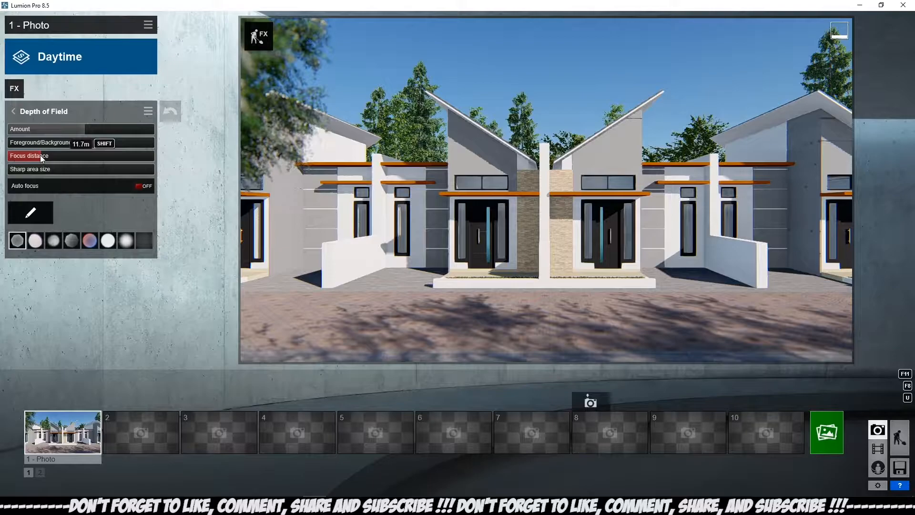
Shorten the Depth of Field focus distance slightly, keep the sharp area size near zero and choose the third bokeh shape
drag(41, 155, 38, 157)
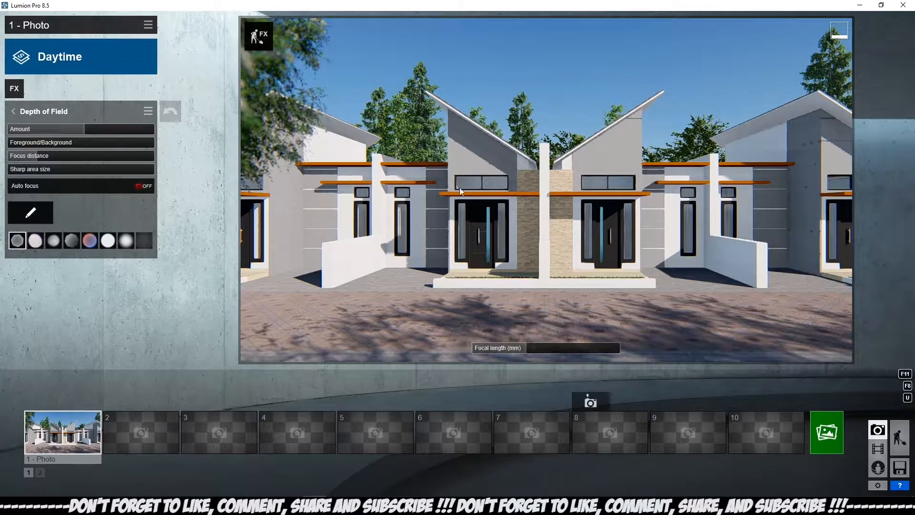
drag(24, 171, 52, 177)
drag(127, 162, 14, 173)
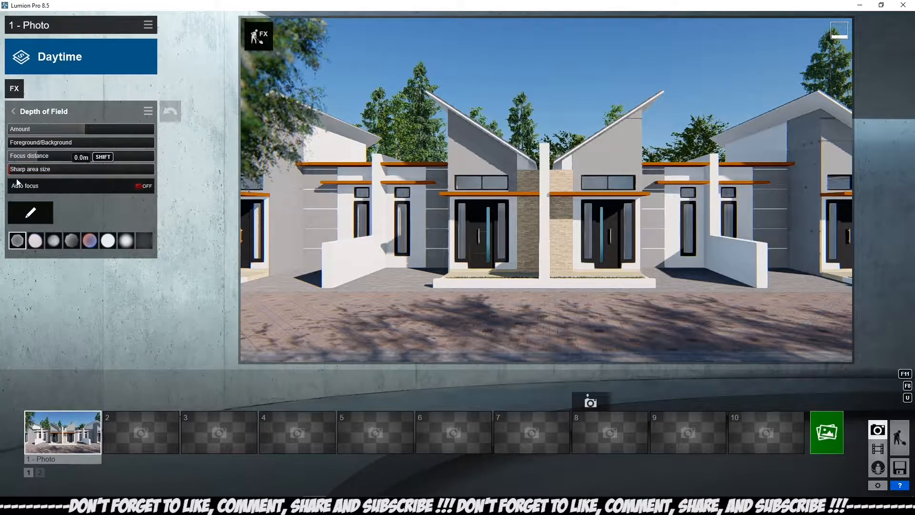
click(41, 241)
click(54, 241)
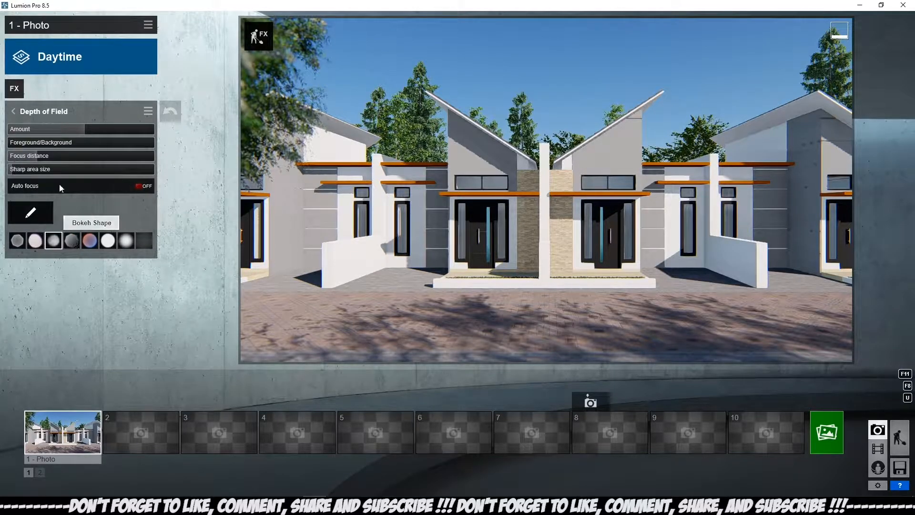
click(30, 110)
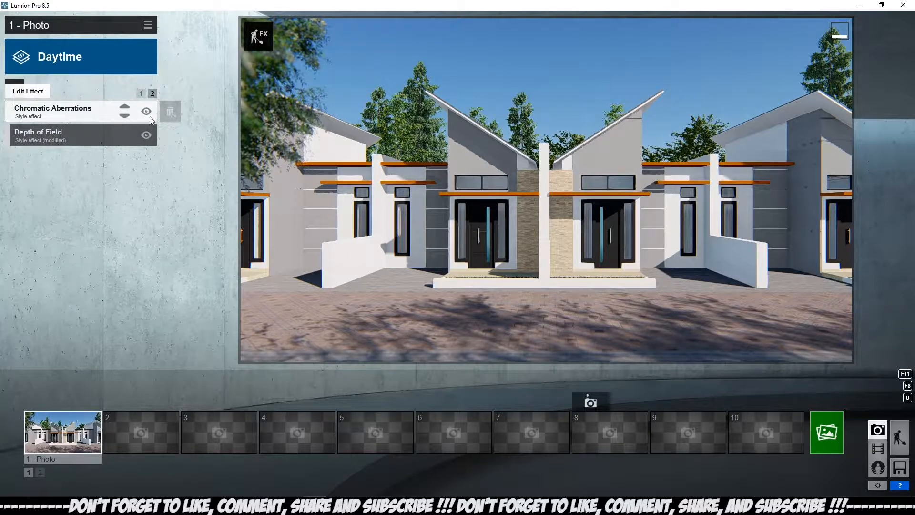
click(141, 94)
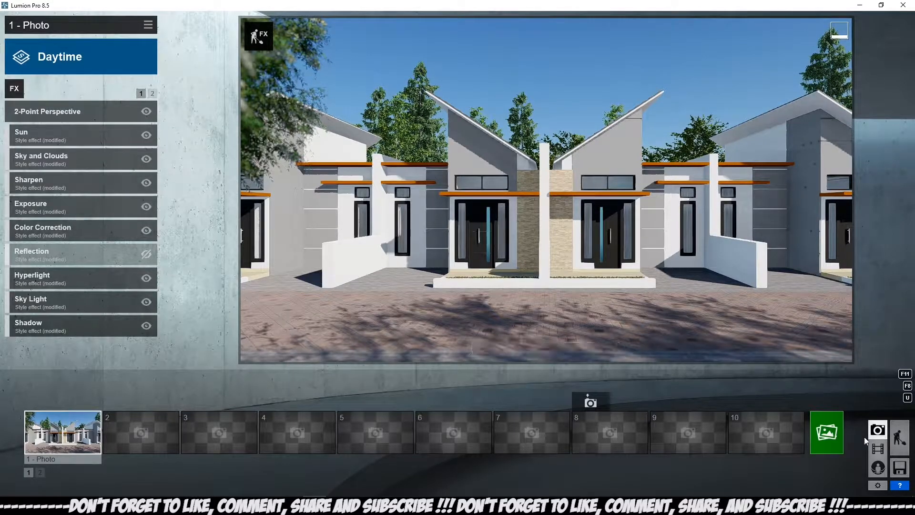
Render the current photo at Email size 1280x720 and save it as JPG file 03 in the RENDER IMAGE folder
click(834, 439)
click(270, 378)
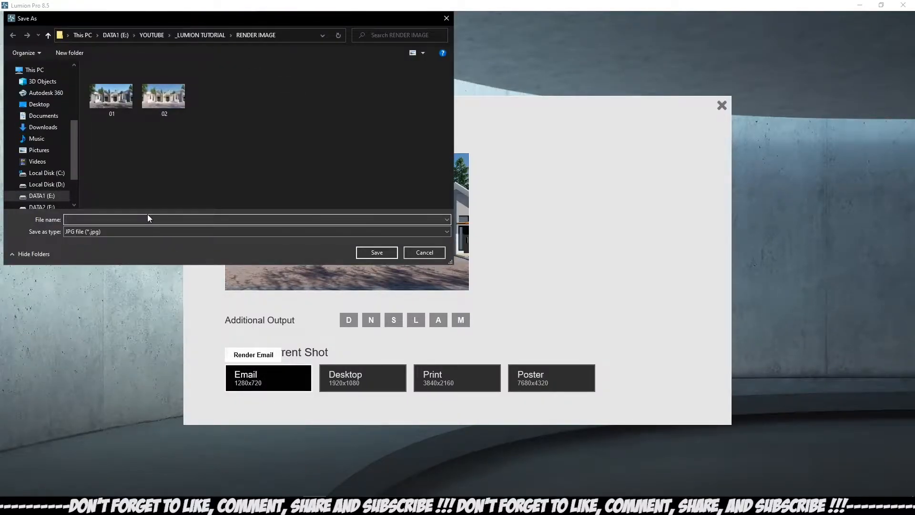
text(03)
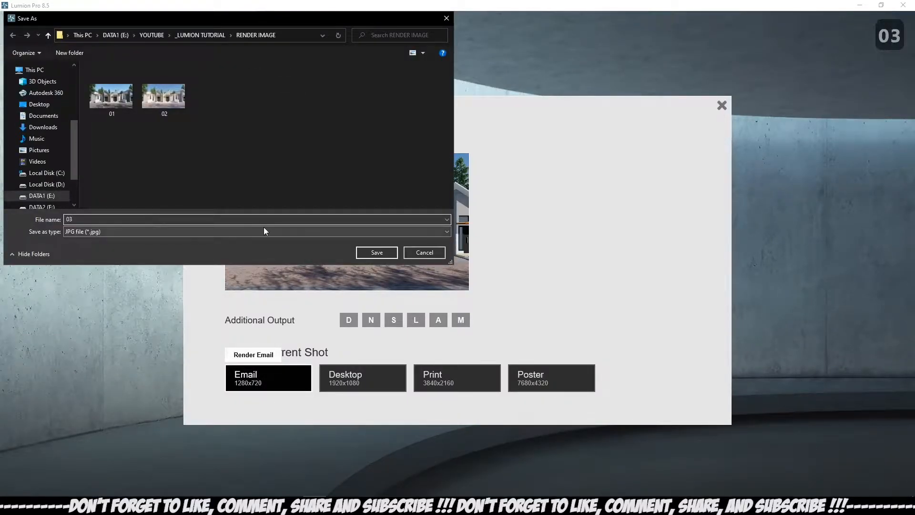
click(360, 247)
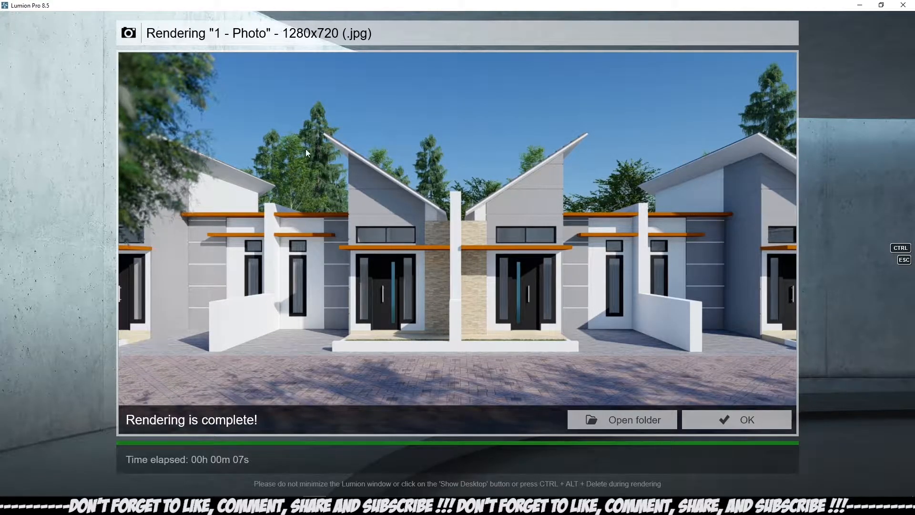
click(714, 418)
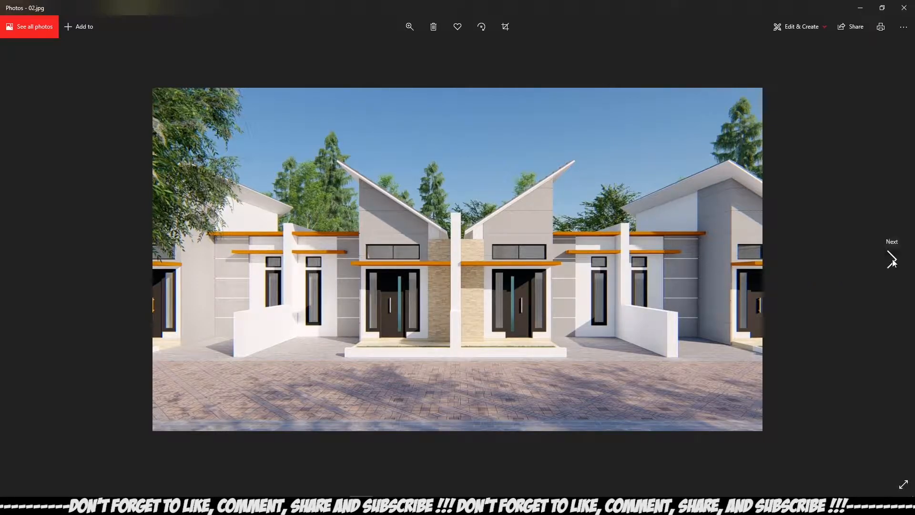
Compare the renders 02.jpg and 03.jpg in the Photos app
click(891, 259)
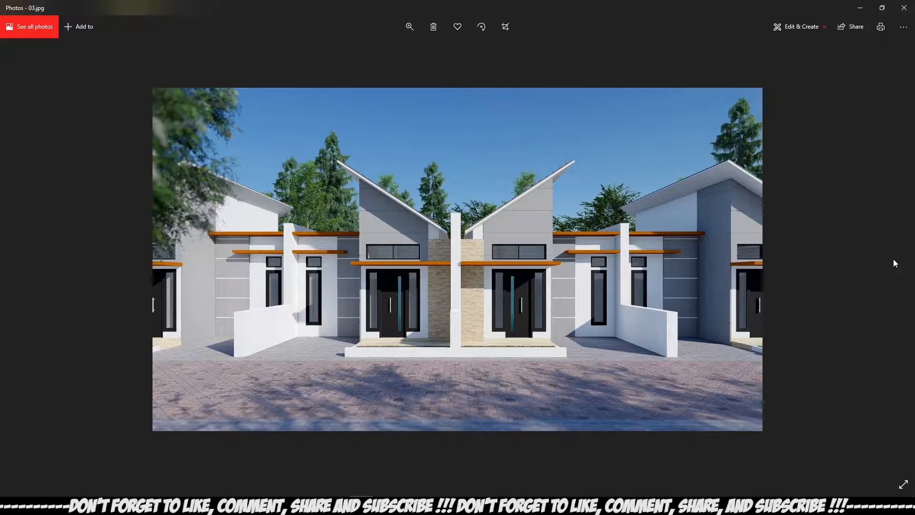
click(22, 263)
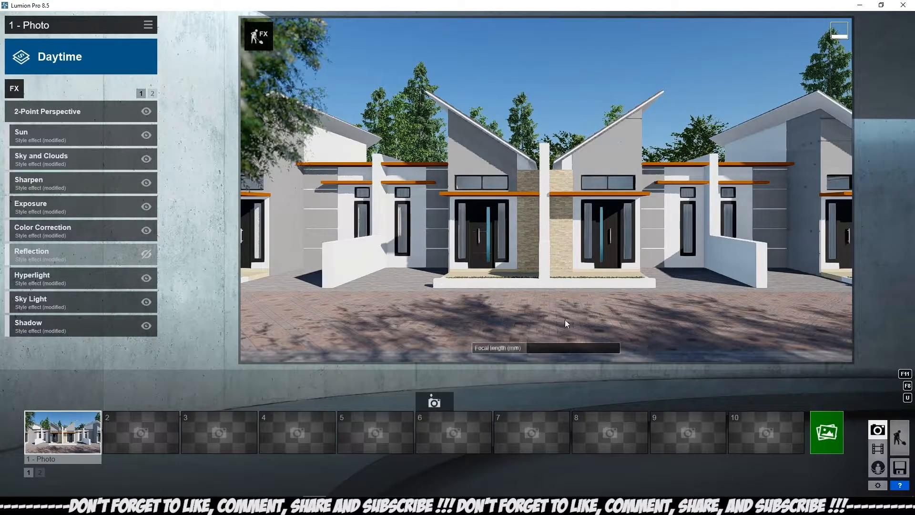
Switch to Lumion's Build mode and hide layers 2 and 3 of the scene
click(898, 442)
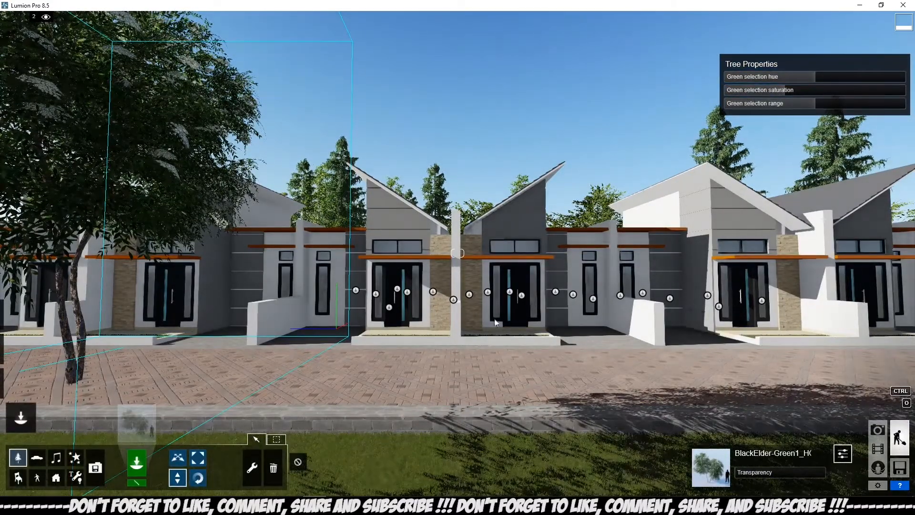
mouse_move(46, 18)
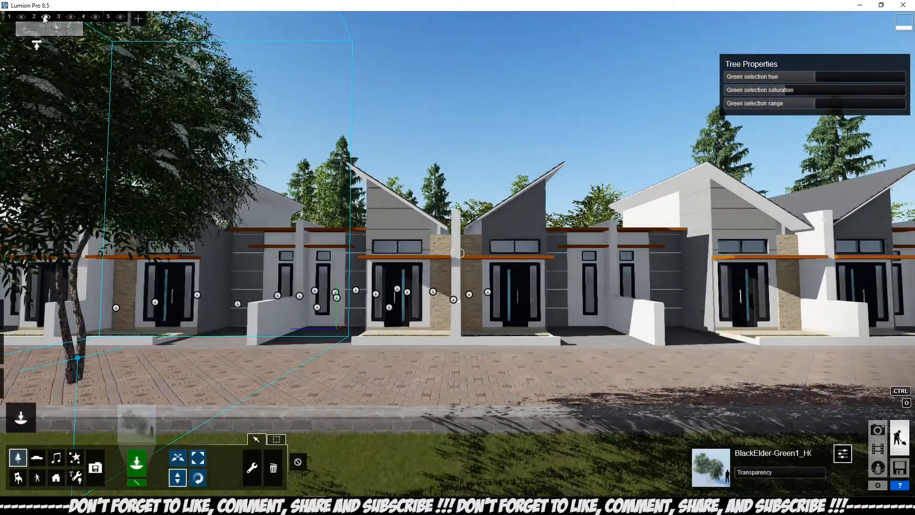
click(46, 18)
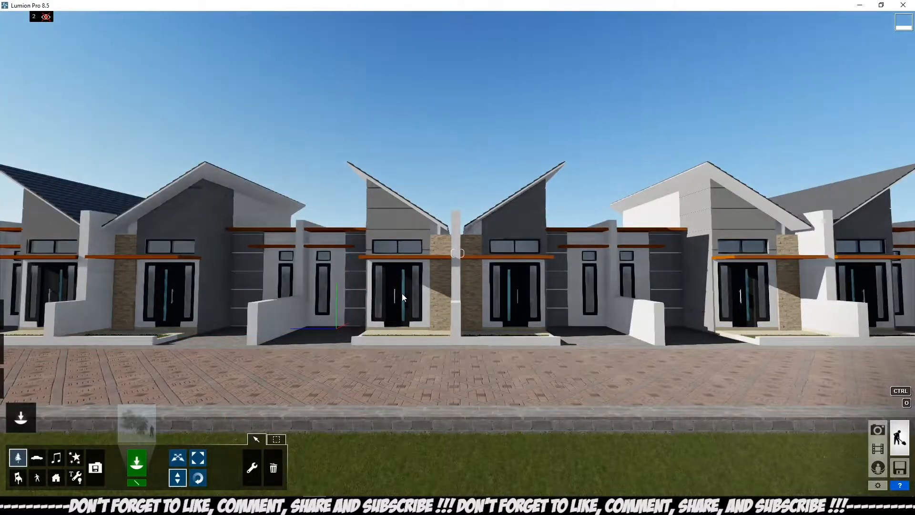
key(w)
right_drag(411, 221, 393, 305)
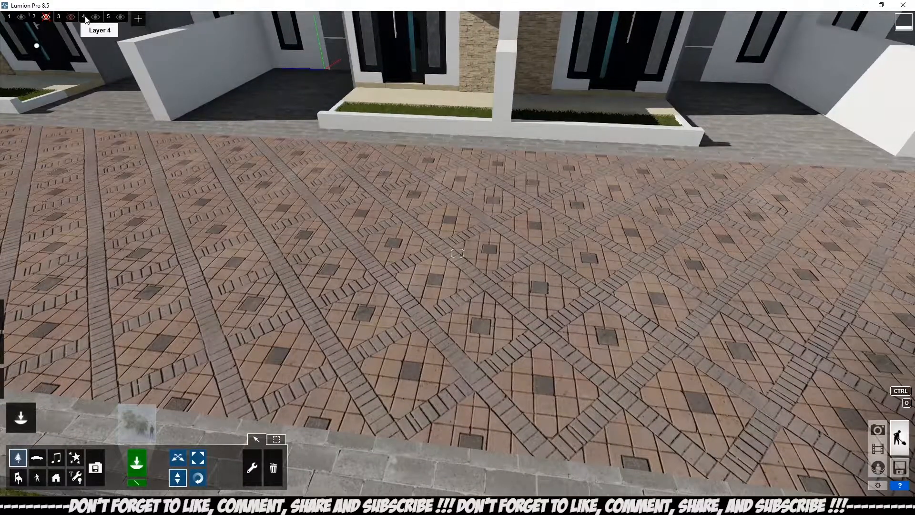
Make layer 4 the active layer and rename it PLANTS
click(85, 17)
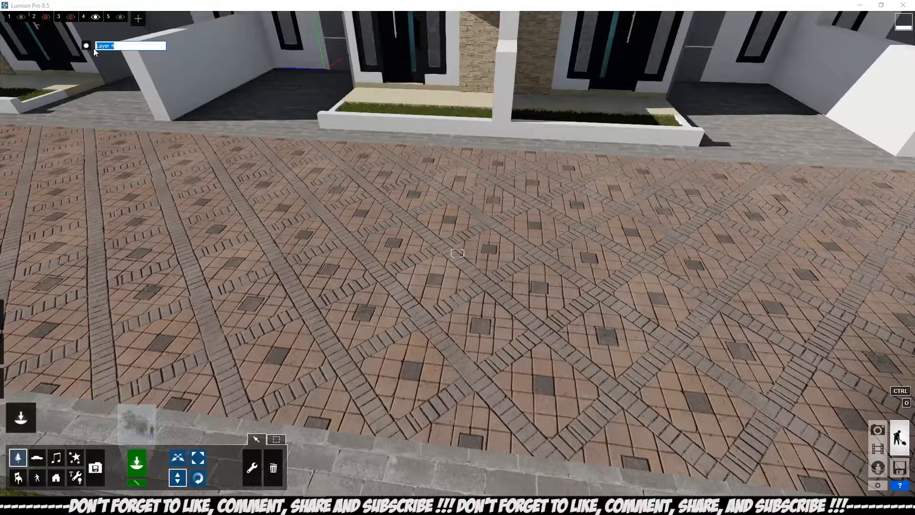
text(PLANT)
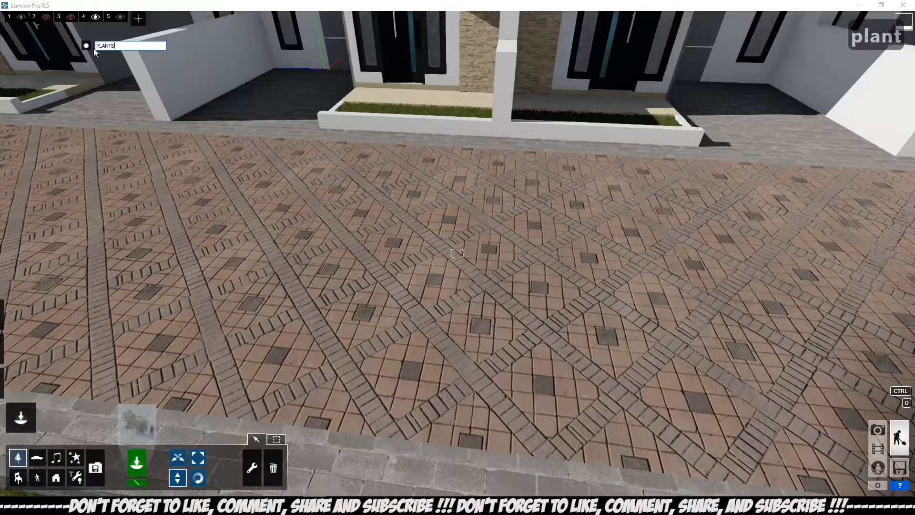
text(S)
Place a Chinese Mahonia shrub from the Nature Library favourites at the outer end of the left centre house's grass bed
click(132, 424)
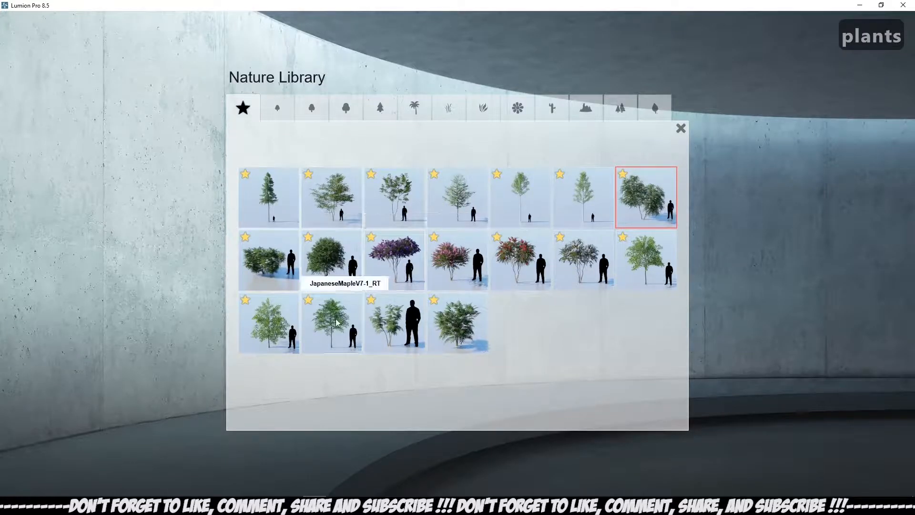
click(384, 334)
key(q)
key(q)
key(q)
key(q)
key(q)
key(q)
key(q)
key(q)
key(q)
key(q)
key(q)
key(q)
key(q)
key(q)
key(q)
key(q)
key(q)
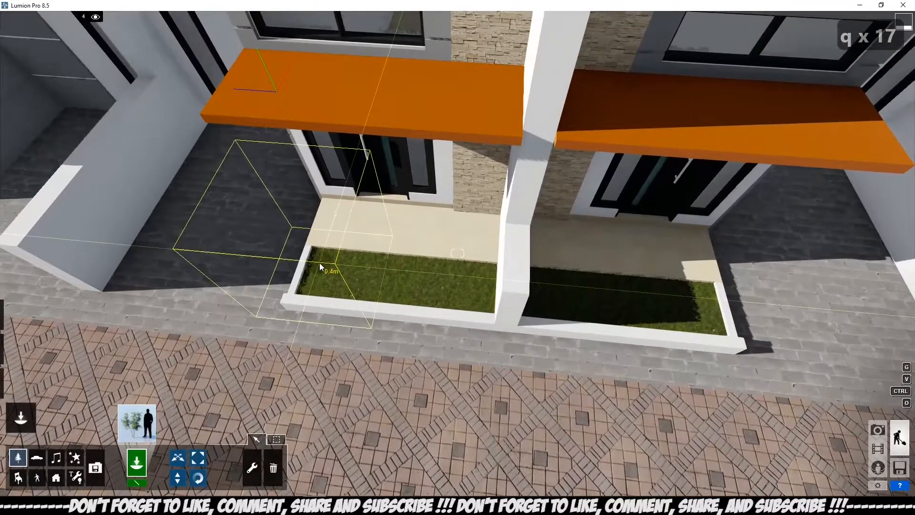
click(320, 262)
Scale down the Chinese Mahonia shrub at the outer end of the left centre house's grass bed
click(199, 459)
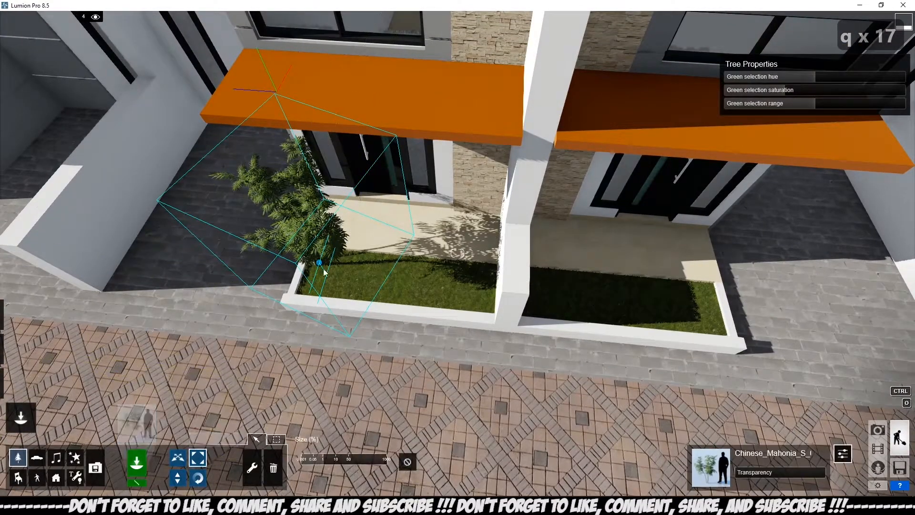
mouse_move(319, 263)
mouse_down()
mouse_move(324, 287)
mouse_move(313, 274)
mouse_up()
right_drag(303, 307, 309, 468)
key(w)
key(w)
key(s)
key(a)
key(d)
key(d)
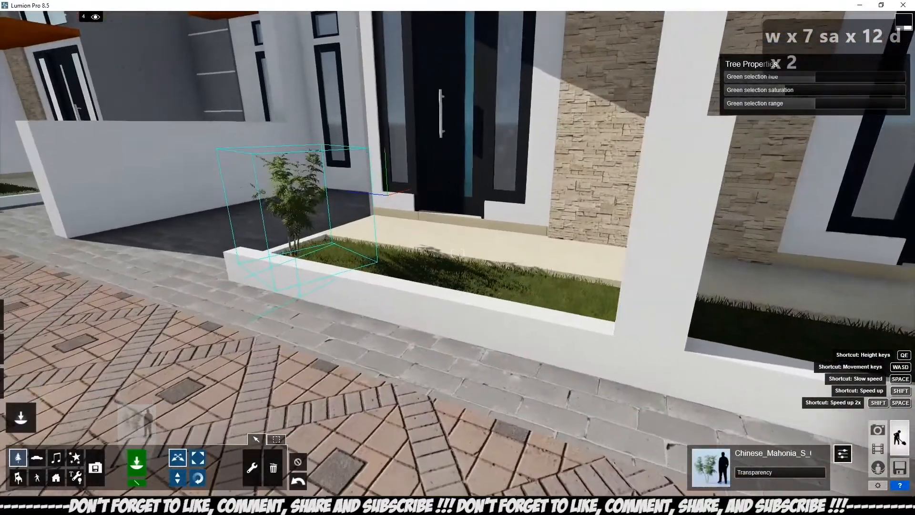
Enlarge the Chinese Mahonia shrub slightly to suit the low planter wall
click(198, 458)
drag(291, 259, 290, 219)
click(179, 459)
key(q)
right_drag(286, 305, 295, 368)
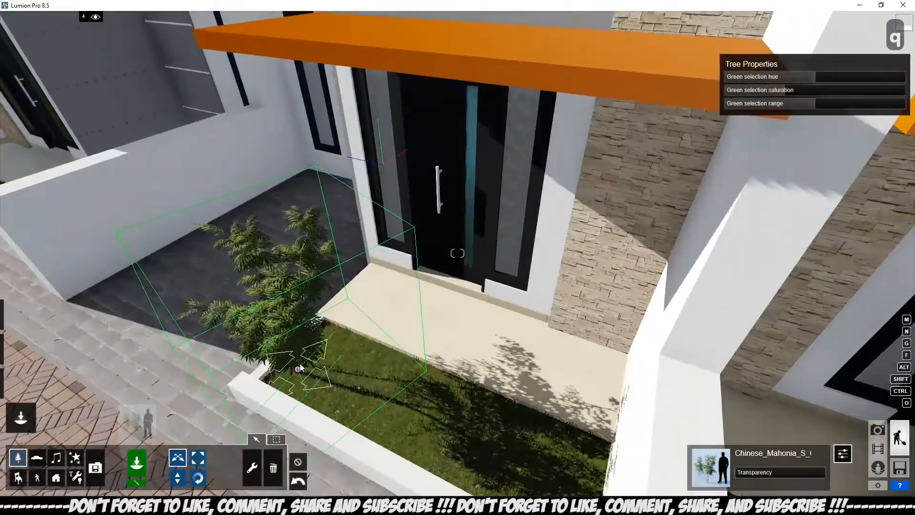
Add the orange, pink and dark red African daisies, the purple African lily and a pale-flowered bush from the first Flowers page to the favourites
click(140, 421)
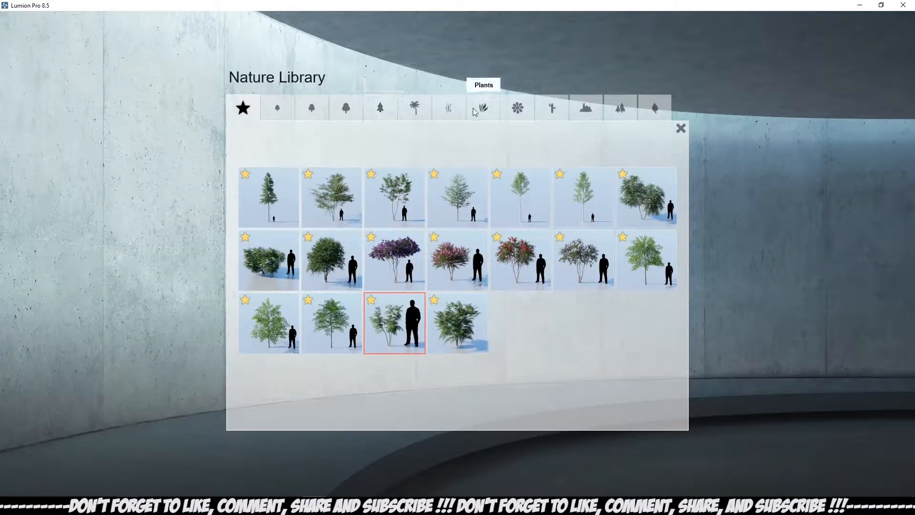
click(525, 119)
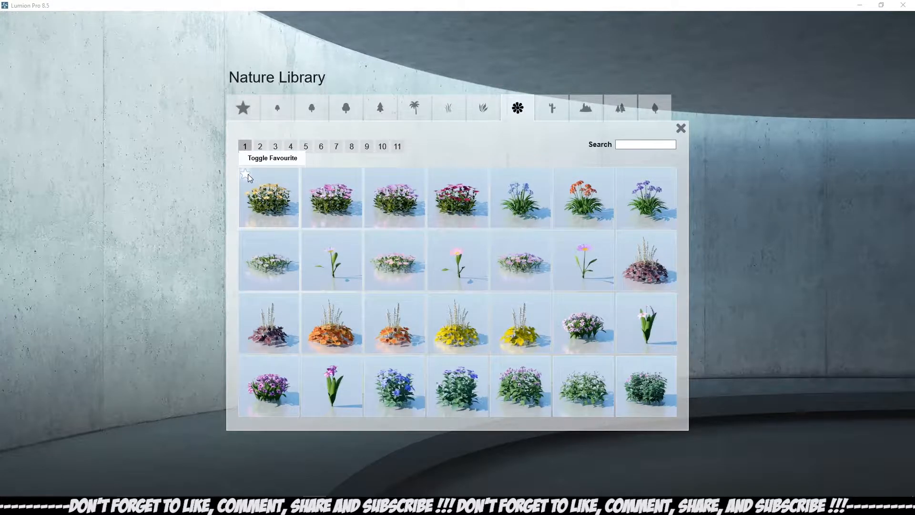
click(247, 175)
click(308, 174)
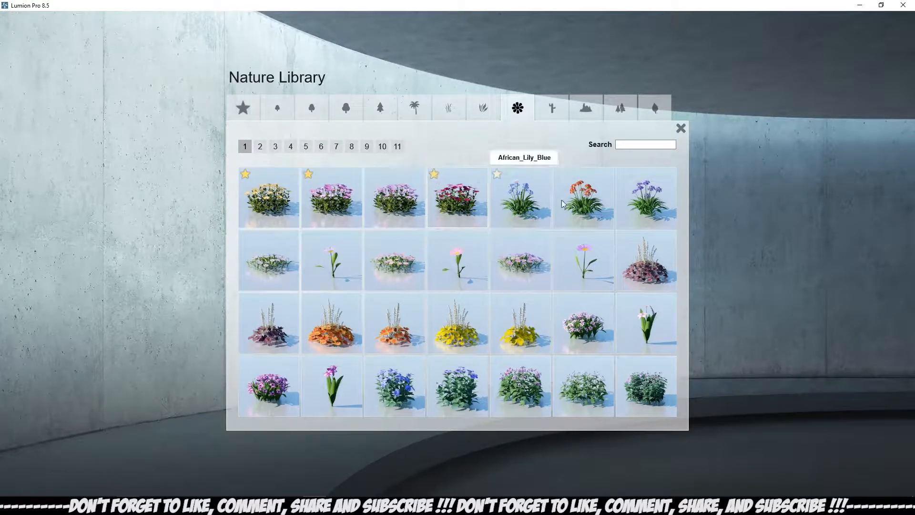
click(623, 173)
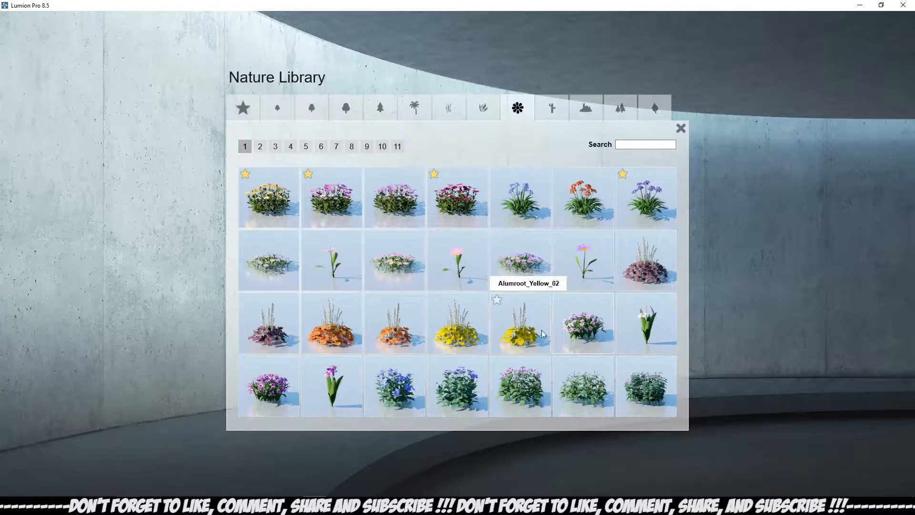
click(558, 363)
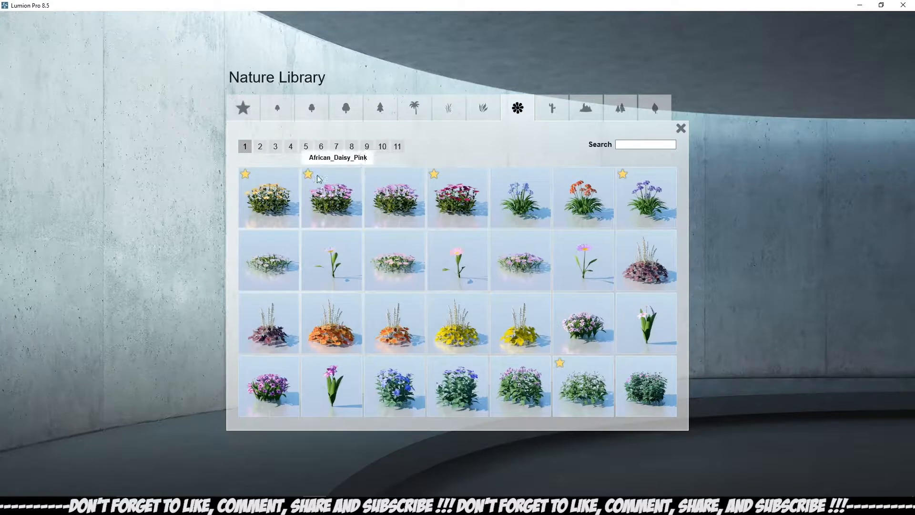
Add the pink-white chrysanthemums on Flowers page 2 and Chrysanths_Zawadskii_White on page 3 to the favourites
click(265, 149)
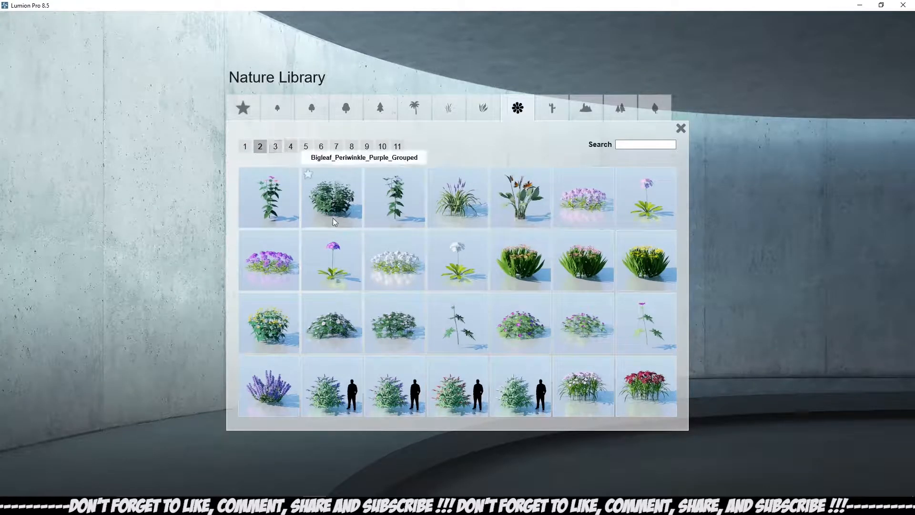
click(559, 364)
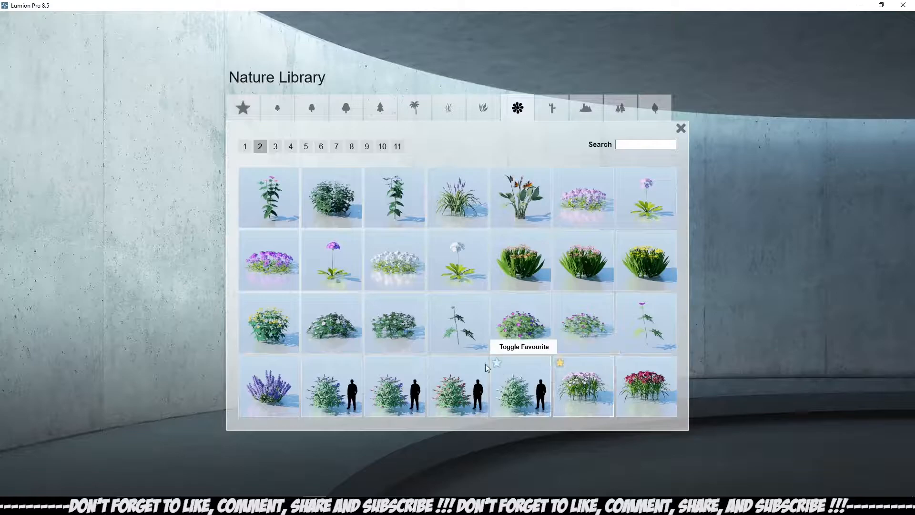
click(276, 150)
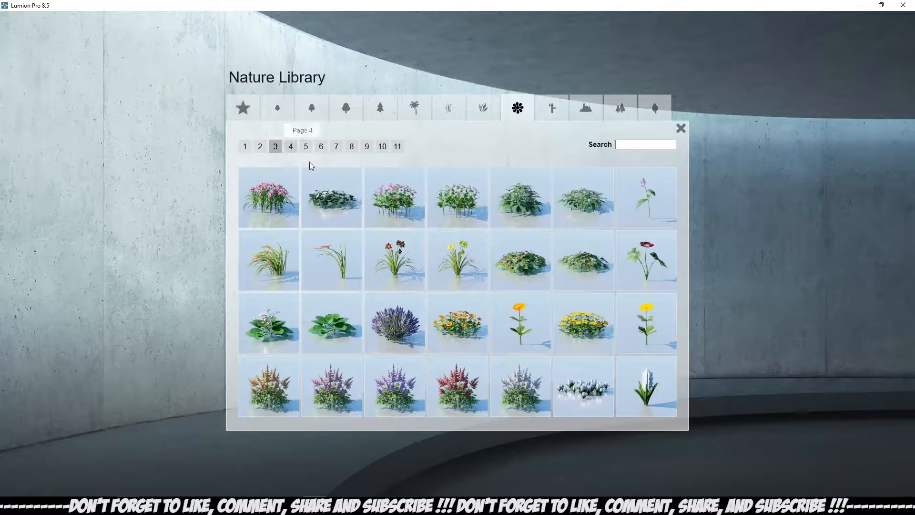
click(433, 174)
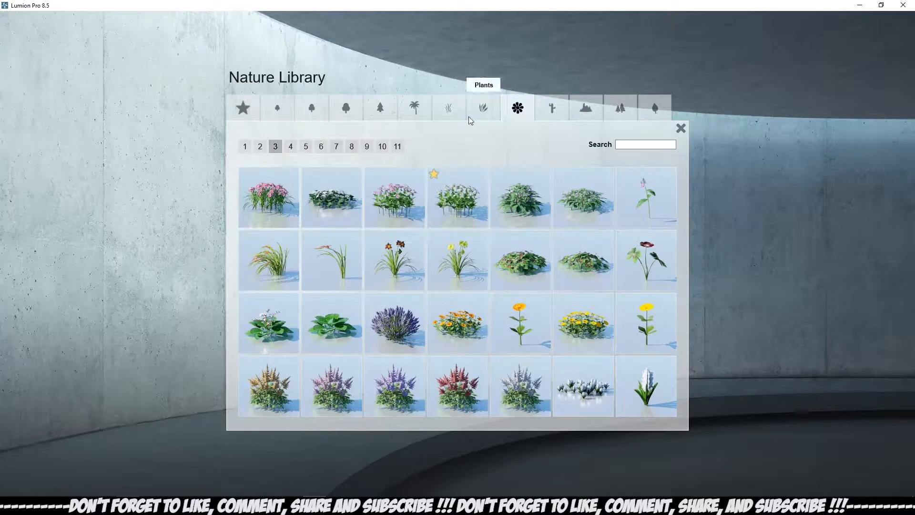
Add the red-leaved begonia on page 1 and the small round green bush on page 7 of the Plants category to the favourites
click(306, 147)
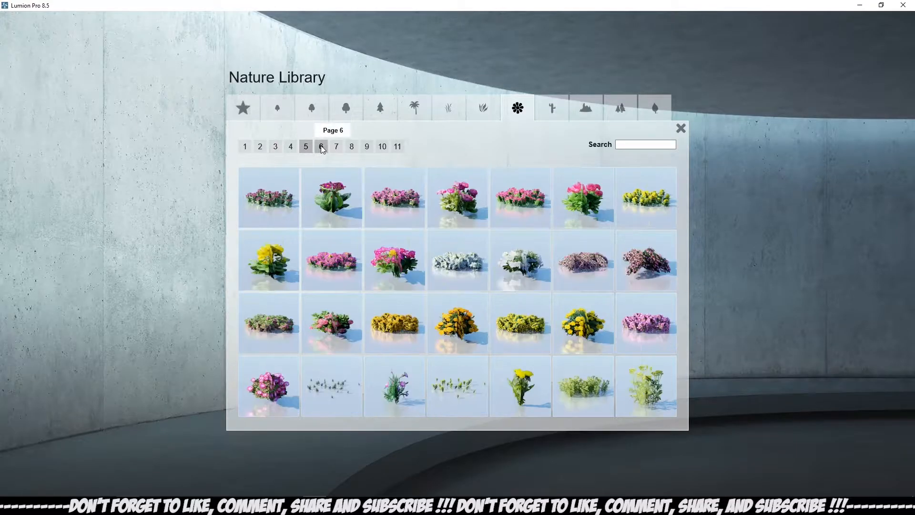
click(322, 147)
click(352, 147)
click(367, 148)
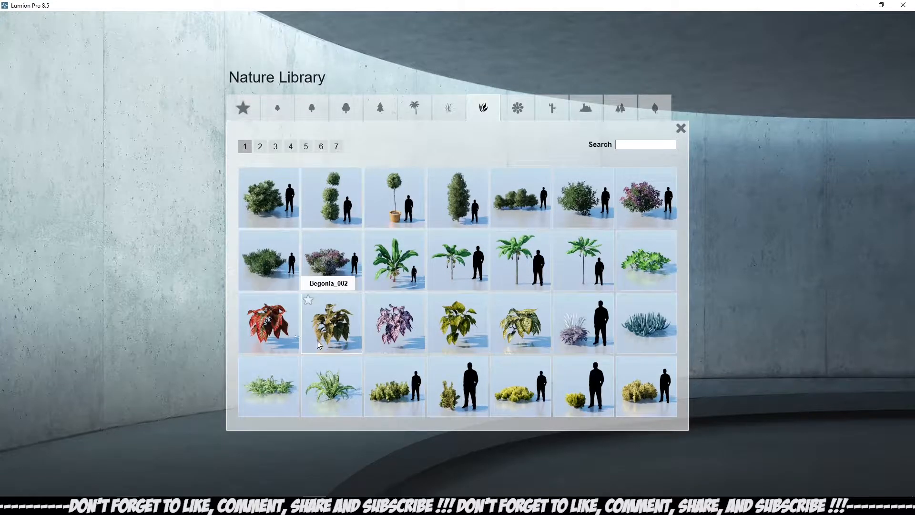
click(262, 296)
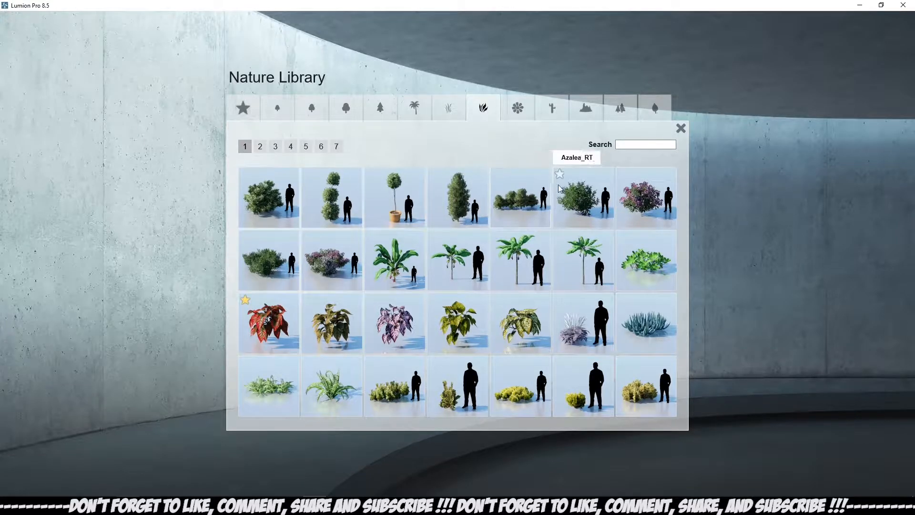
click(337, 147)
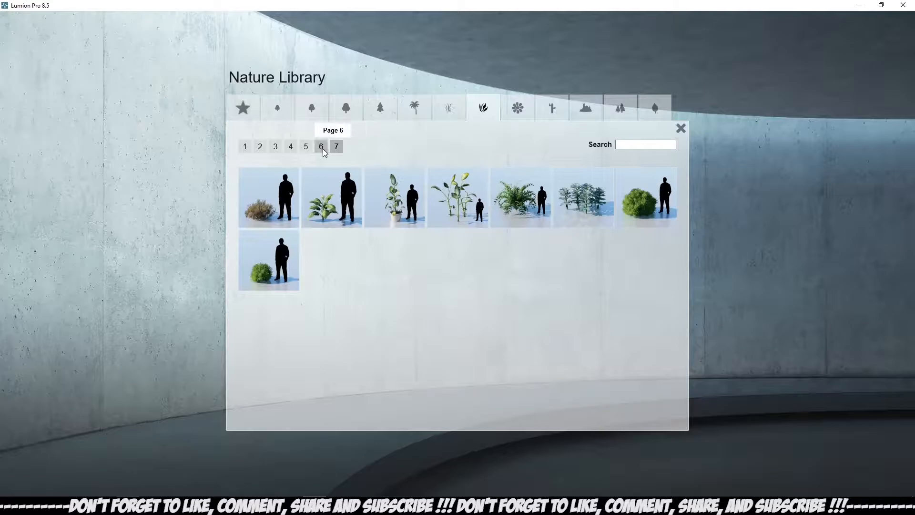
click(245, 236)
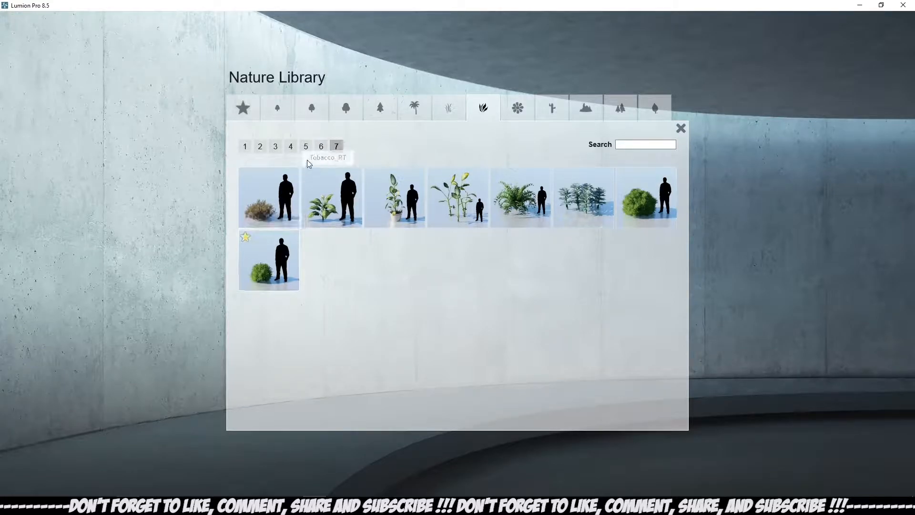
click(321, 147)
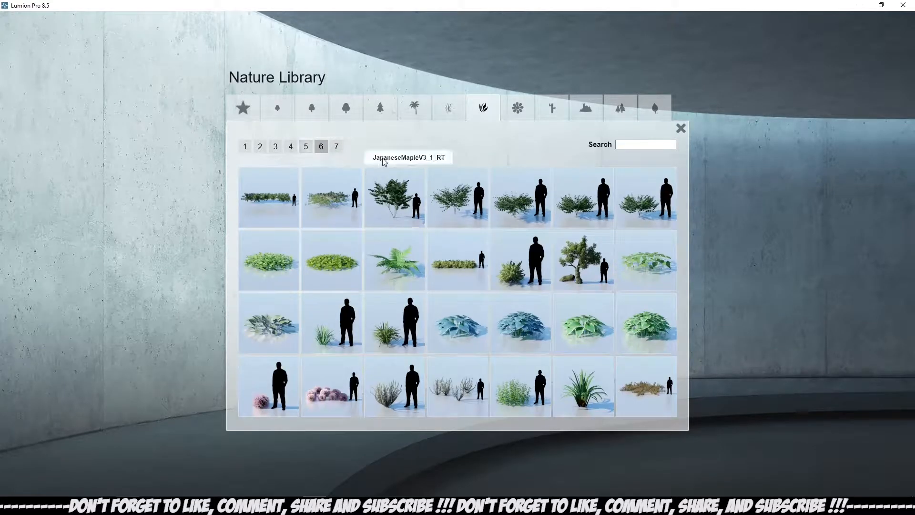
Add Stone_Dark_012 from the rocks category of the Nature Library to the favourites
click(580, 111)
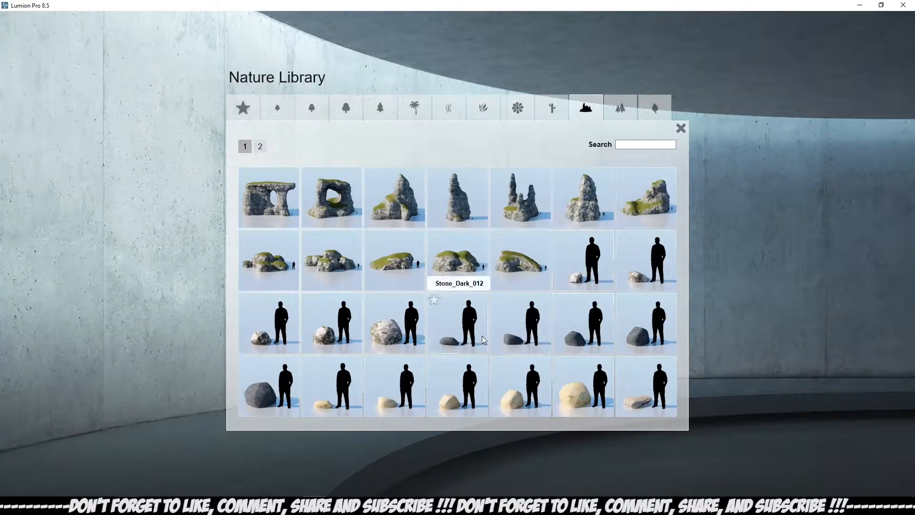
click(434, 301)
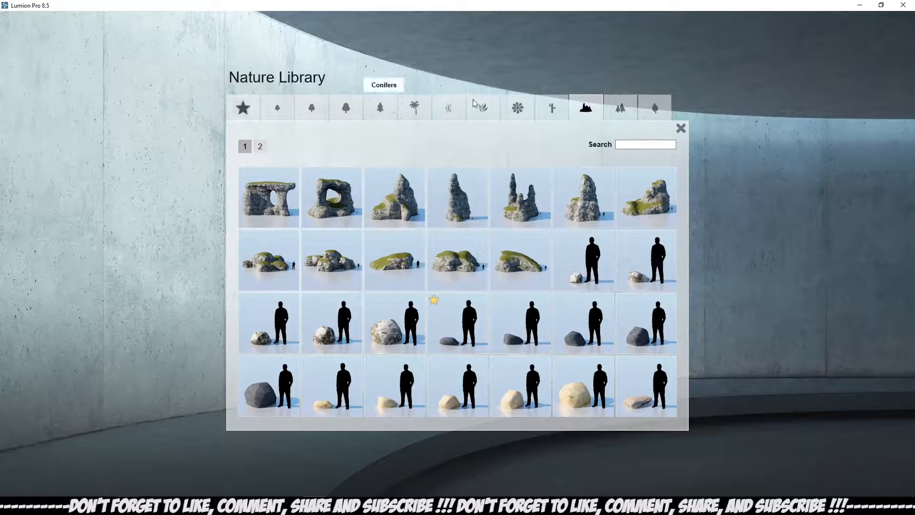
click(607, 111)
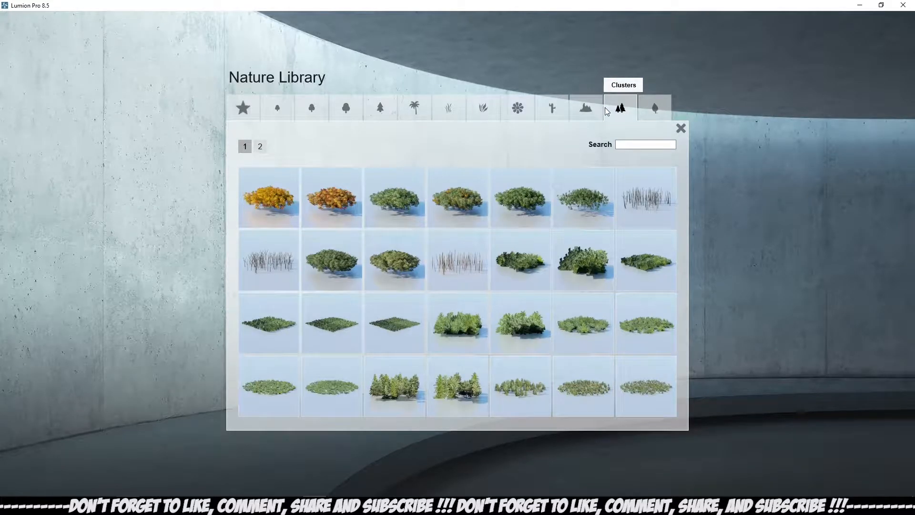
Place Stone_Dark_012 at the inner end of the grass bed beside the dividing wall, scale it down slightly and adjust its position
click(255, 112)
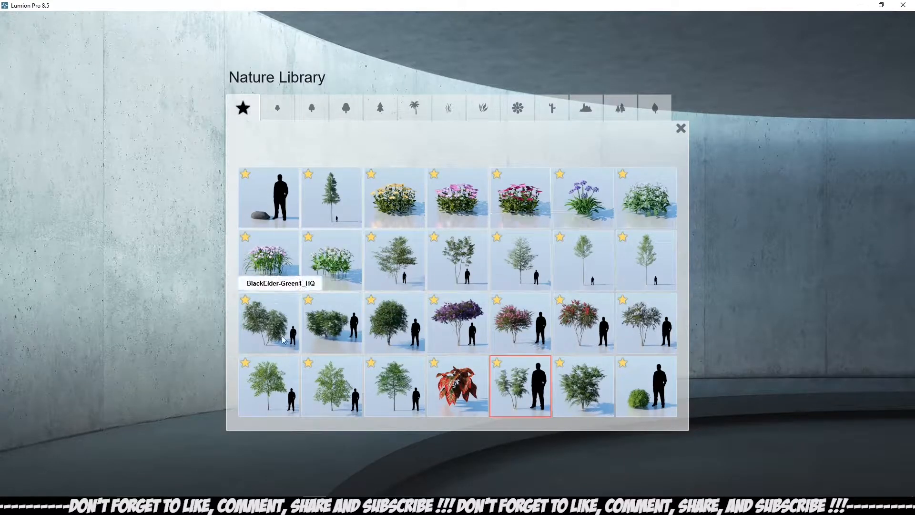
click(264, 216)
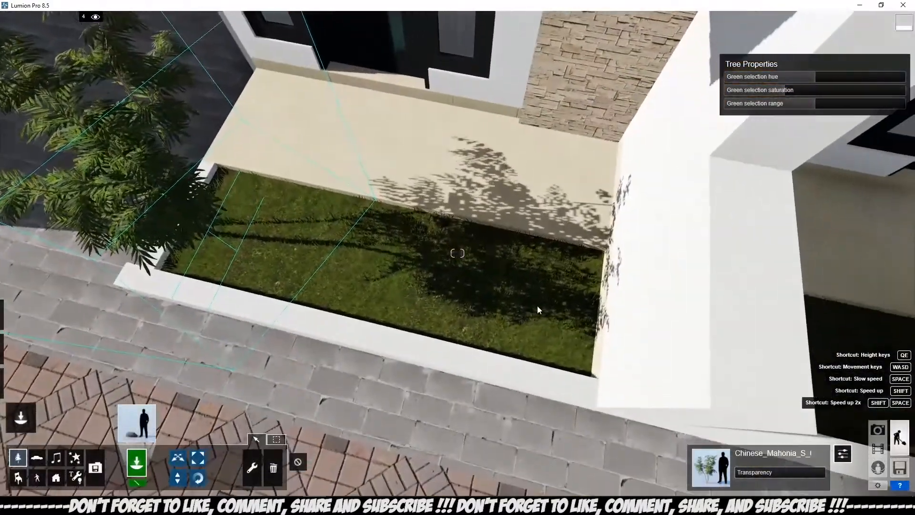
right_drag(538, 306, 544, 304)
click(543, 306)
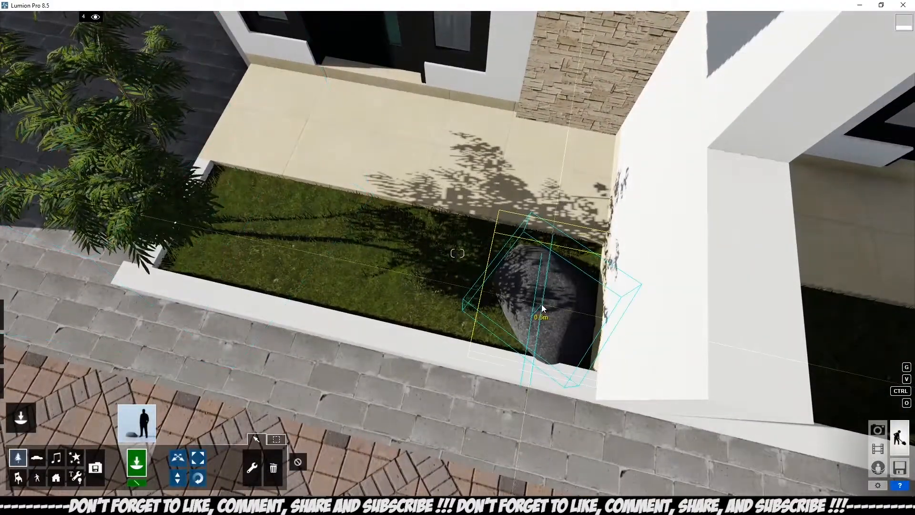
click(197, 457)
drag(542, 304, 541, 306)
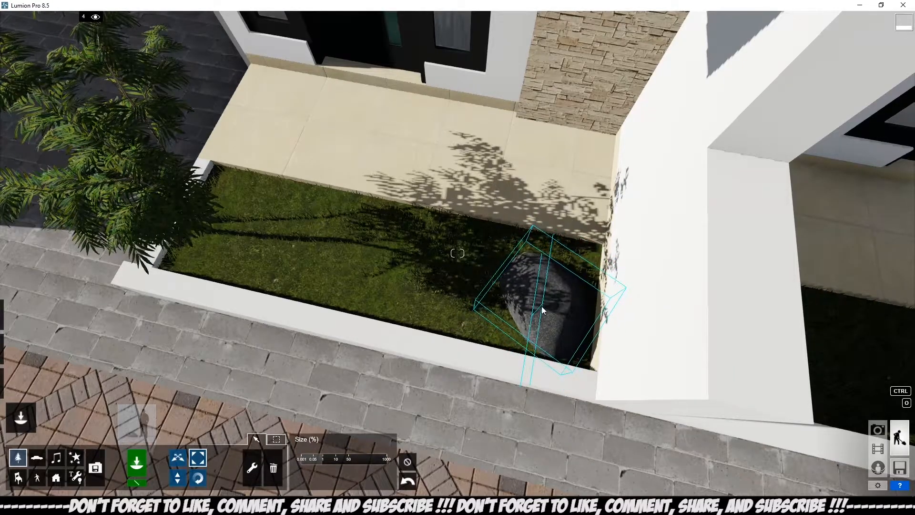
click(178, 458)
drag(541, 305, 539, 297)
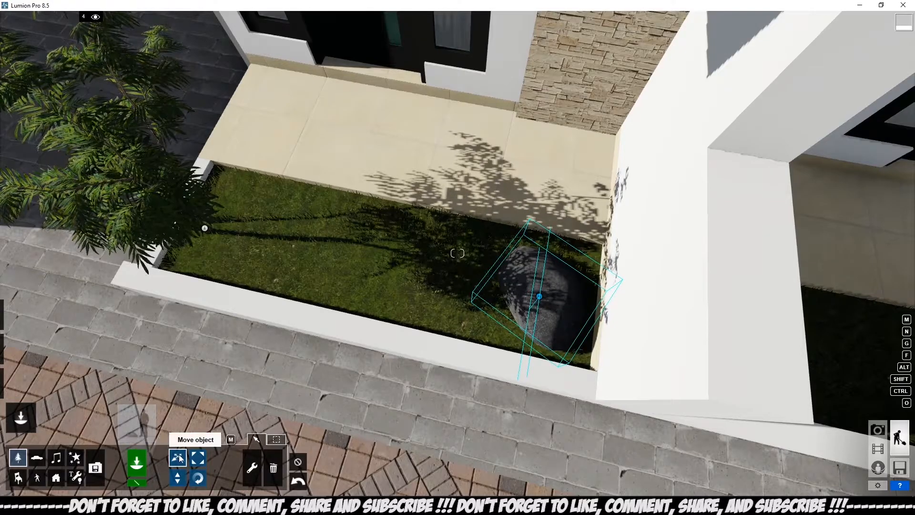
Place an African_Daisy_Orange clump in the grass bed next to the stone and scale it down
click(138, 422)
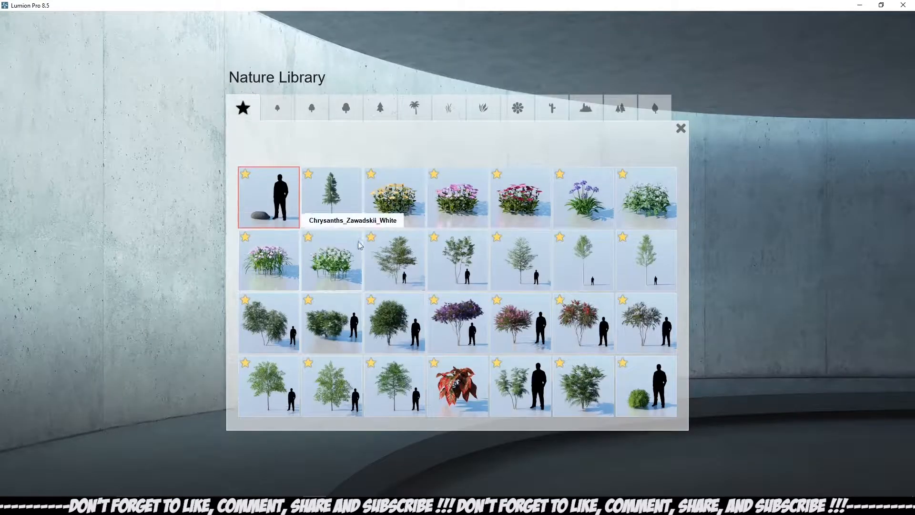
click(381, 208)
click(455, 285)
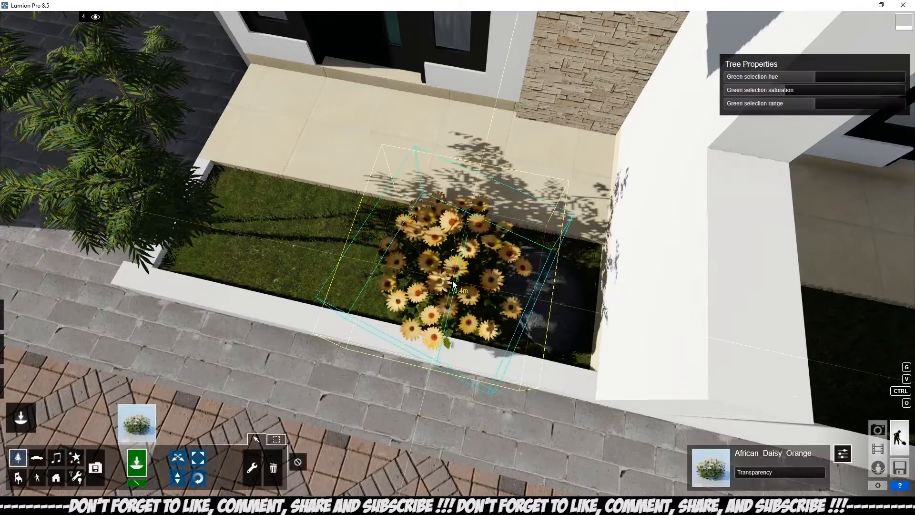
click(198, 458)
drag(448, 290, 452, 294)
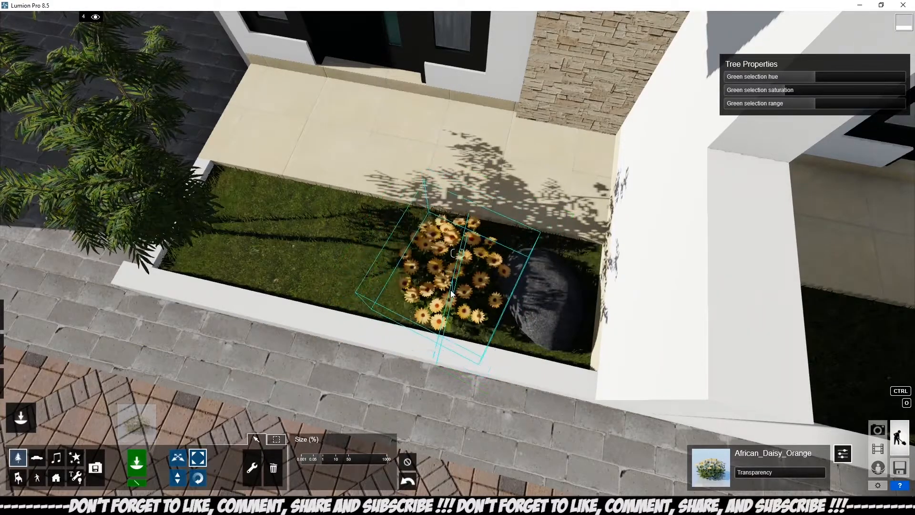
Place an African_Daisy_Pink clump in the grass bed beside the orange daisies and scale it down
click(136, 423)
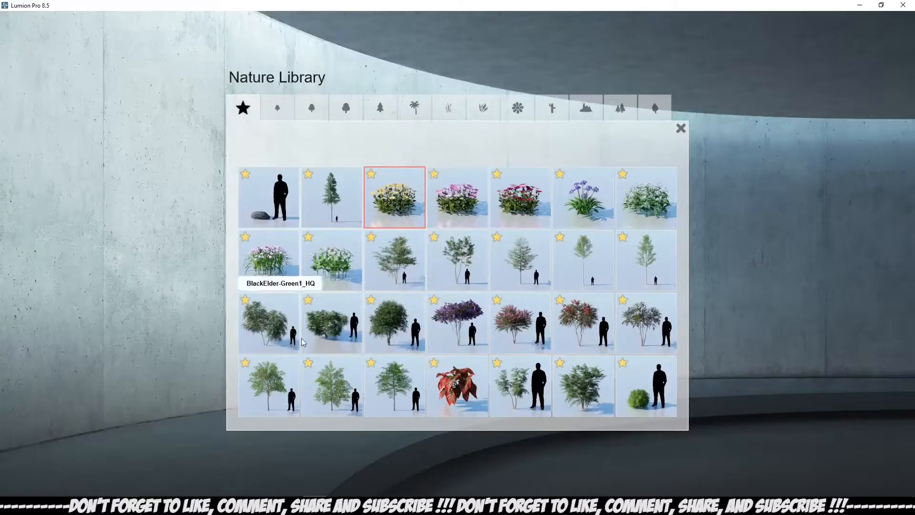
click(450, 216)
click(353, 247)
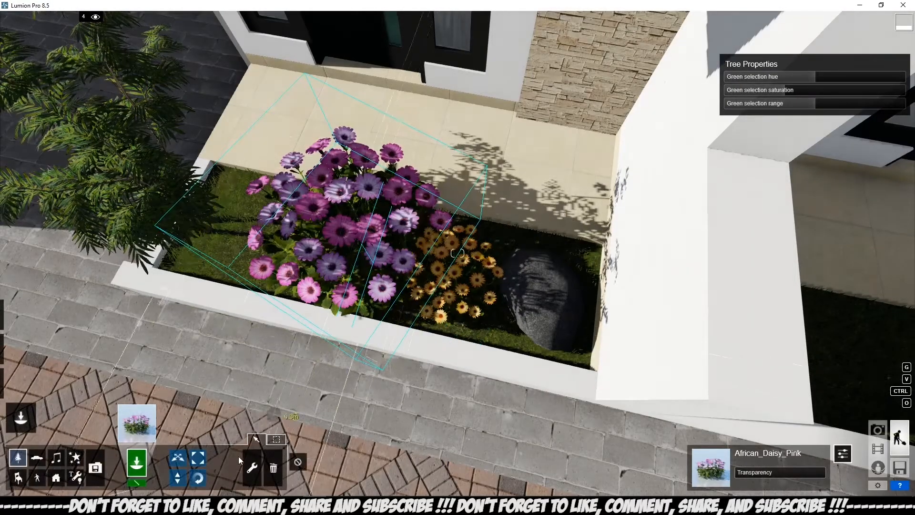
click(198, 458)
drag(362, 244, 191, 441)
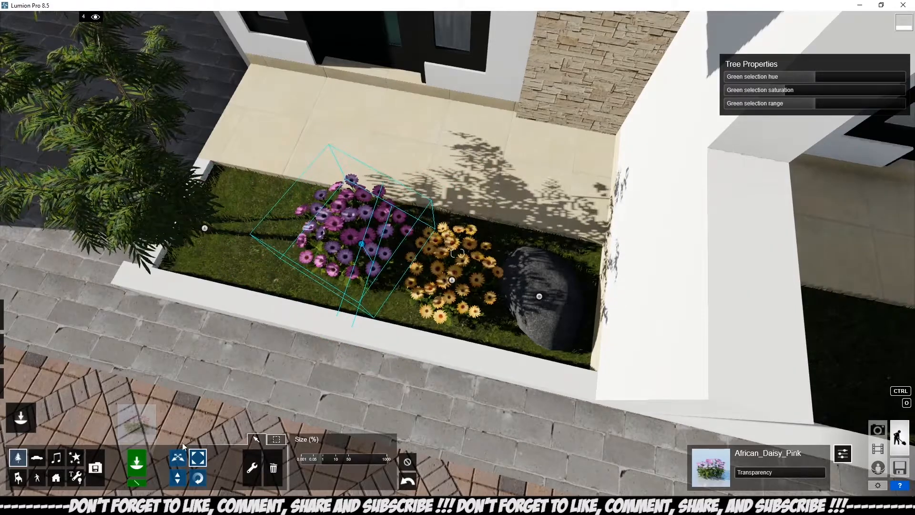
Choose the small round green shrub from the Nature Library favourites for placement beside the pink daisies
click(137, 423)
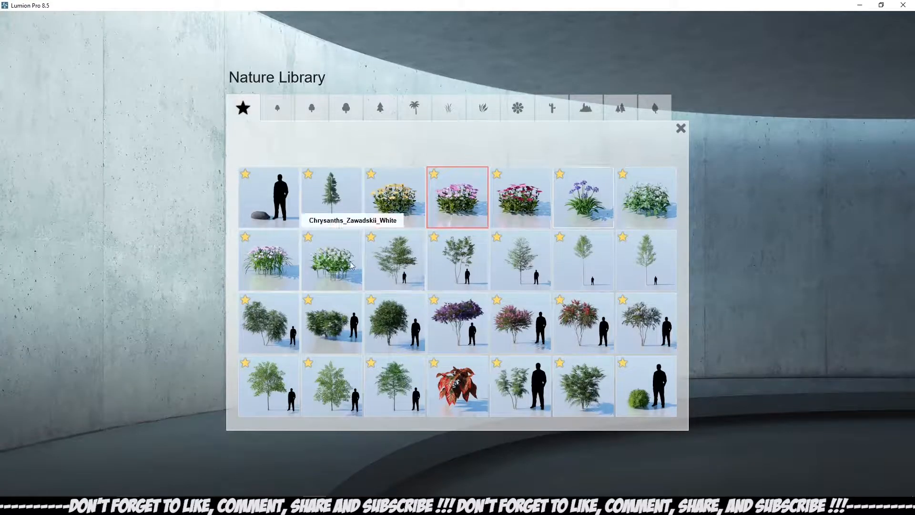
click(638, 397)
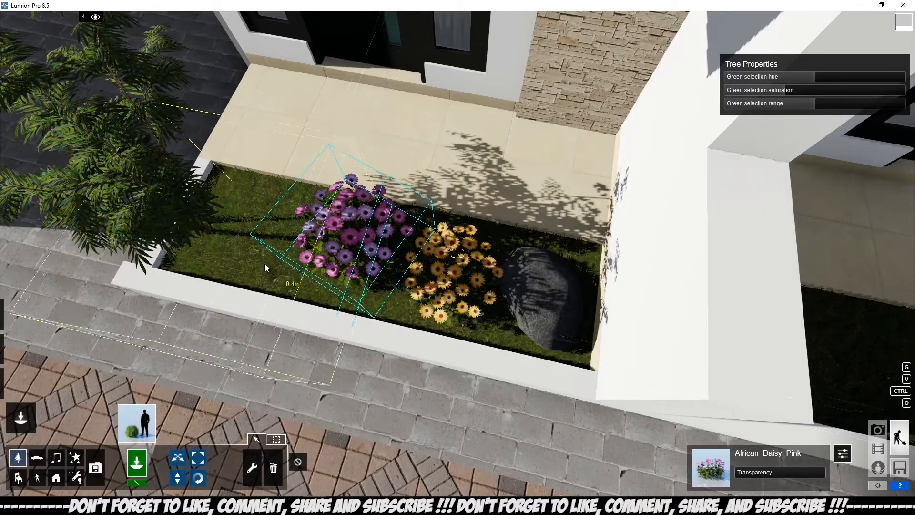
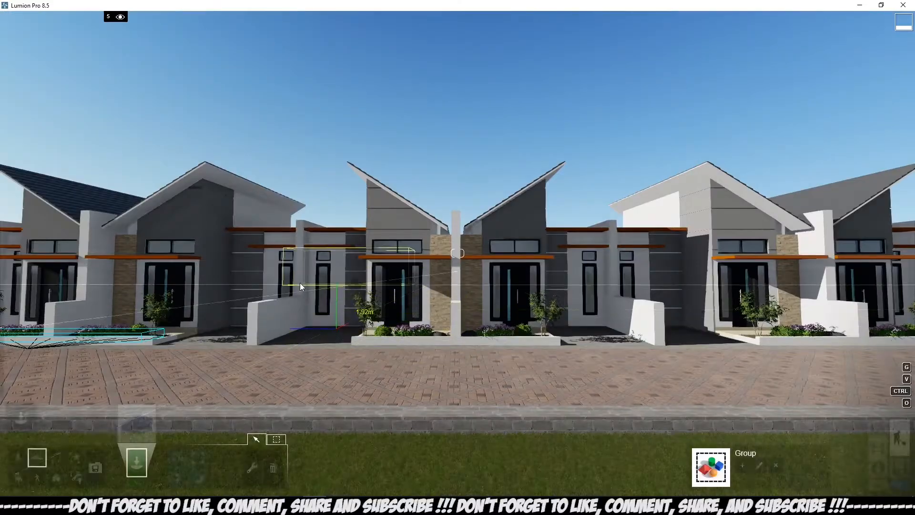
Place a Car_HD_002 sedan at the driveway entrance beside the white dividing wall of the middle house
key(w)
key(q)
right_drag(381, 214, 414, 237)
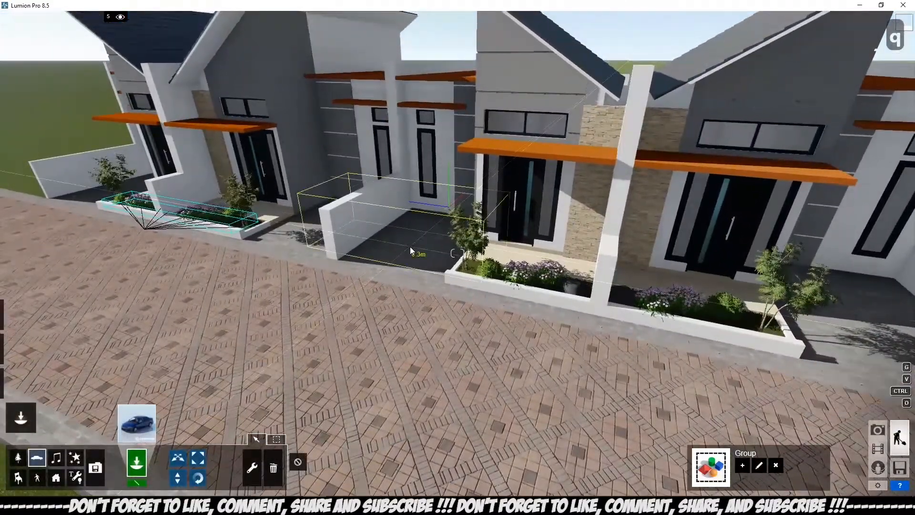
click(410, 247)
Rotate the Car_HD_002 sedan so its front faces the street
key(a)
click(199, 478)
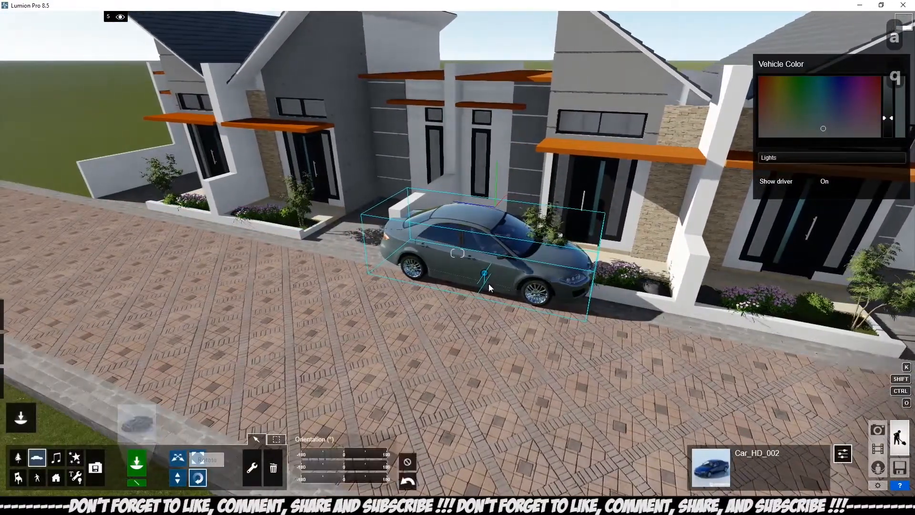
drag(479, 287, 442, 333)
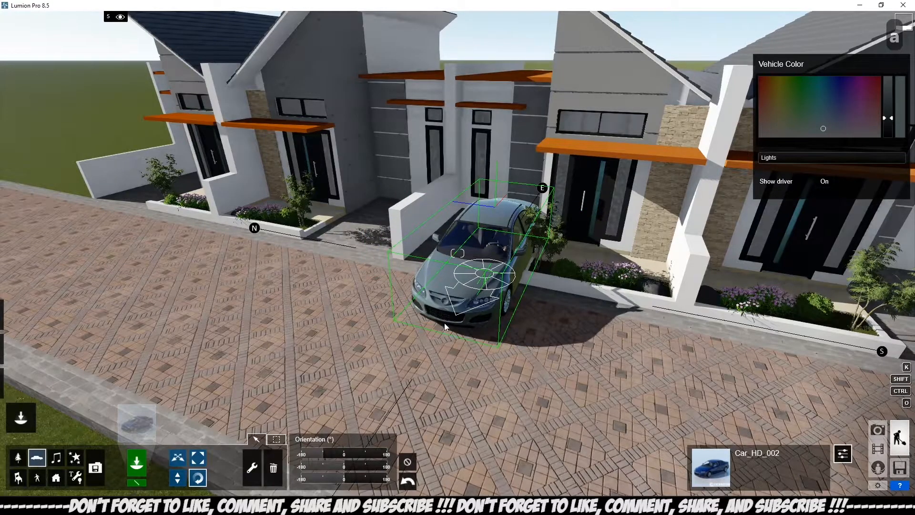
Adjust the position of the Car_HD_002 sedan at the driveway entrance
key(a)
key(a)
key(a)
key(a)
key(a)
key(a)
key(q)
key(q)
key(q)
key(q)
key(q)
key(q)
key(q)
key(q)
key(q)
key(q)
key(q)
key(q)
key(q)
key(q)
key(q)
key(q)
key(q)
key(q)
key(q)
key(q)
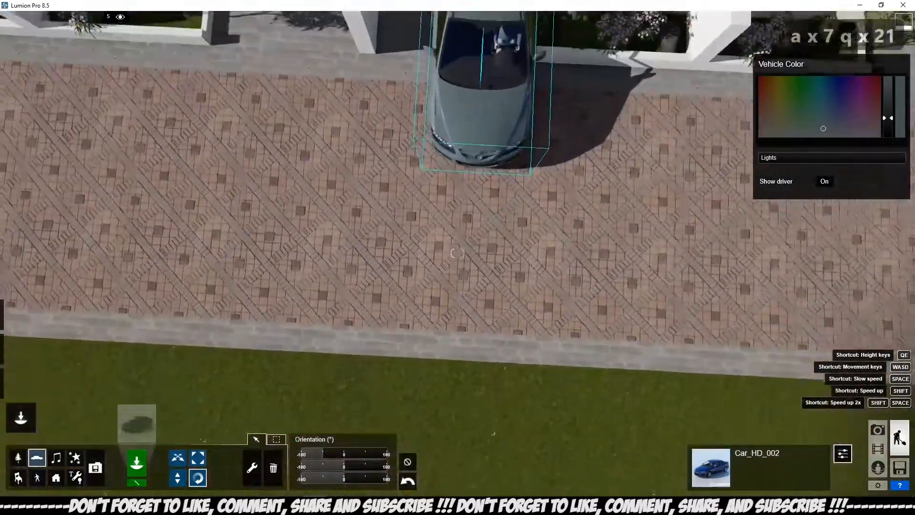
key(q)
key(q)
key(q)
key(q)
key(q)
key(q)
key(q)
key(q)
key(q)
key(q)
key(q)
key(q)
key(q)
key(q)
key(q)
key(s)
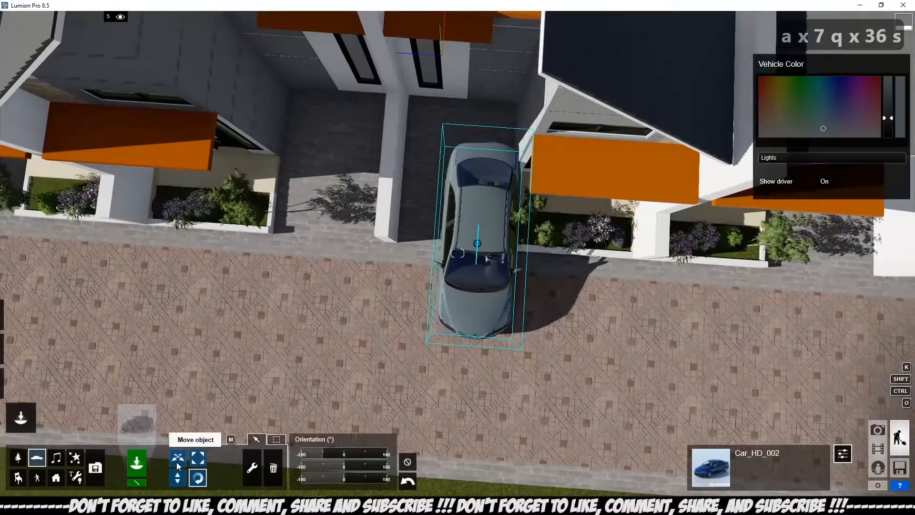
click(177, 464)
drag(478, 244, 534, 254)
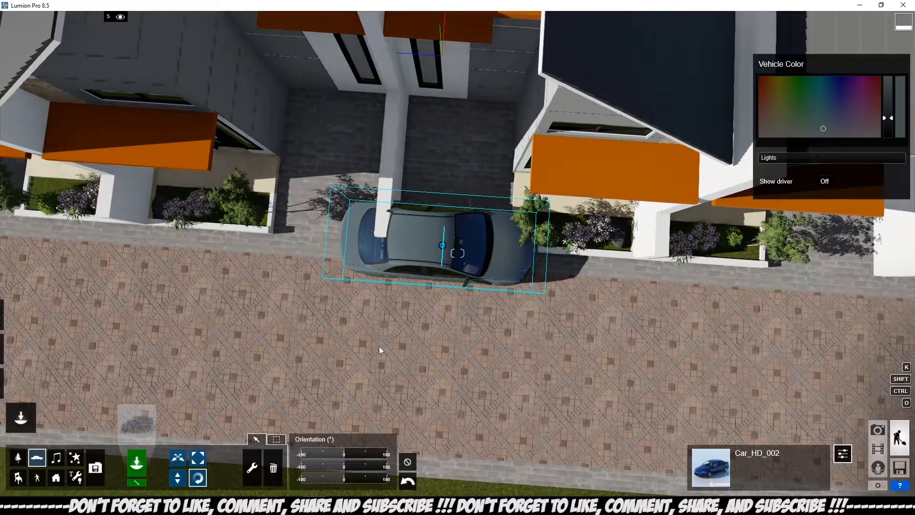
Move the Car_HD_002 sedan out onto the paved street in front of the driveways and set its vehicle color to black
click(178, 458)
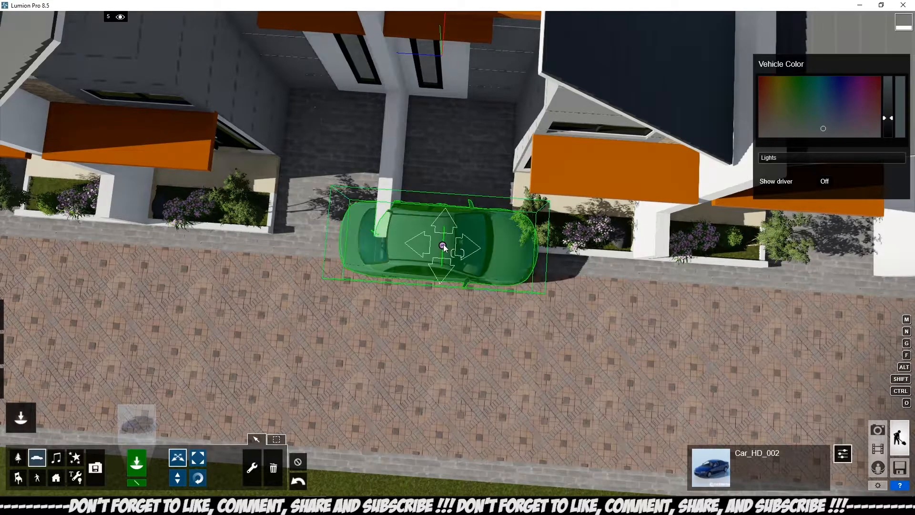
drag(443, 246, 314, 305)
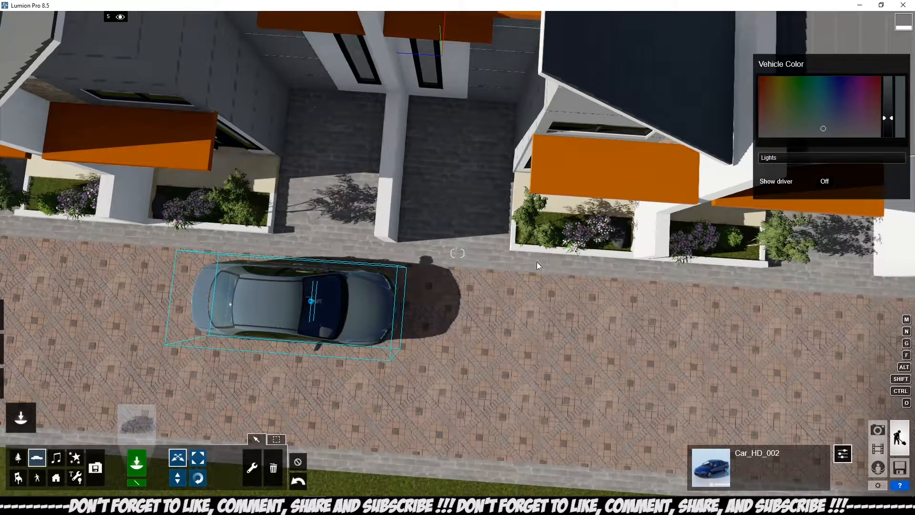
drag(887, 117, 887, 137)
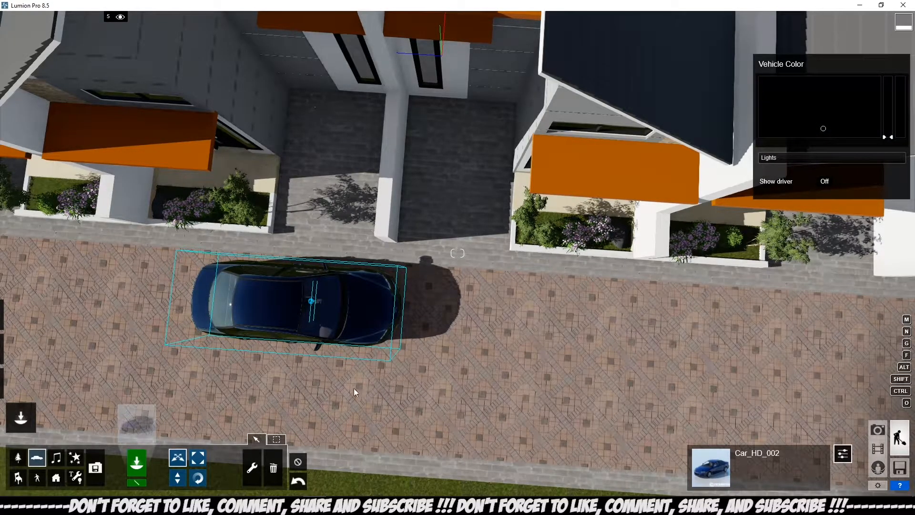
Place a Car_HD_001 from the Transport Library in the empty driveway, rotate it to face the street and centre it between the walls
click(135, 428)
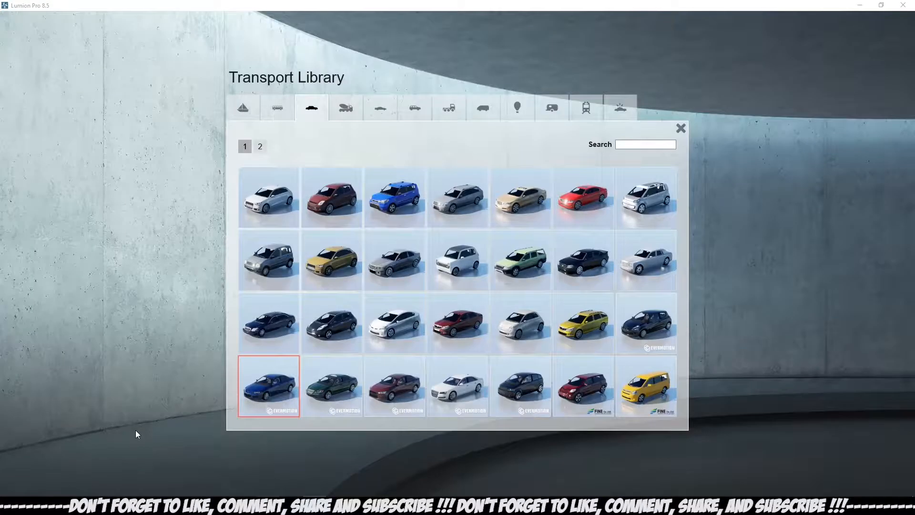
click(647, 322)
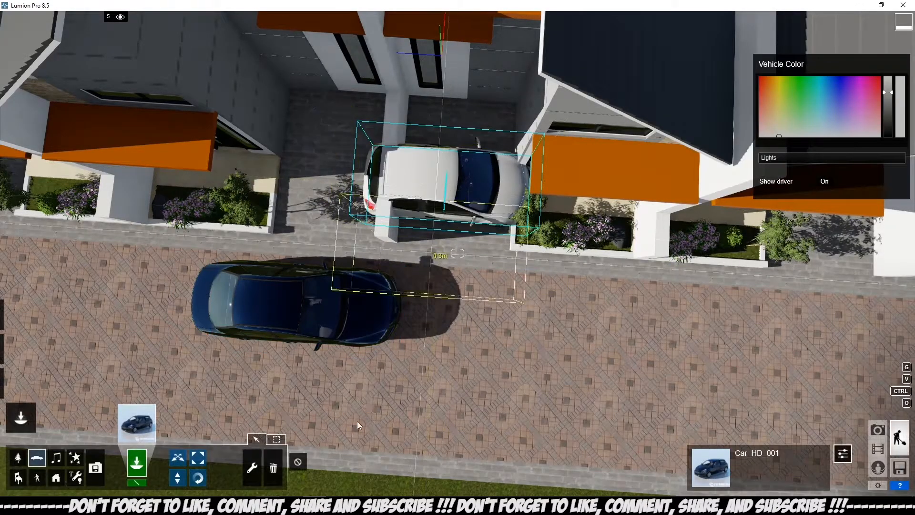
click(198, 478)
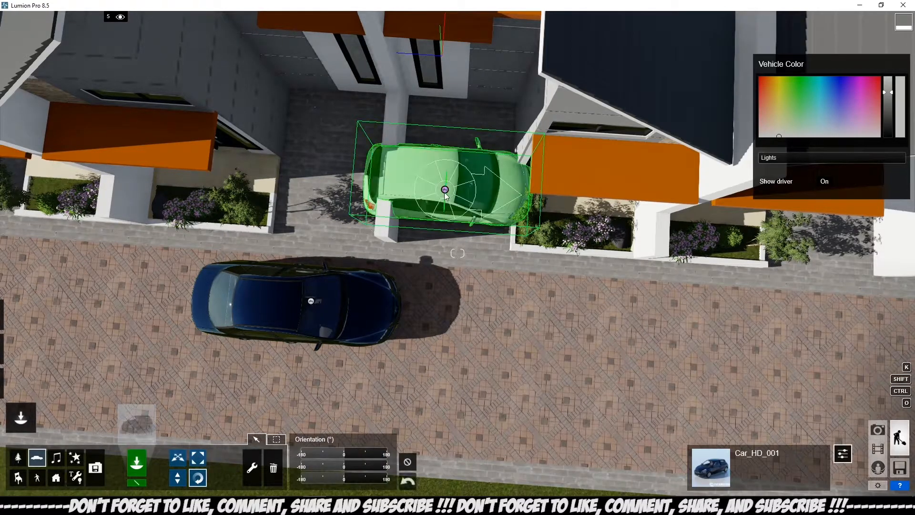
drag(445, 195, 441, 282)
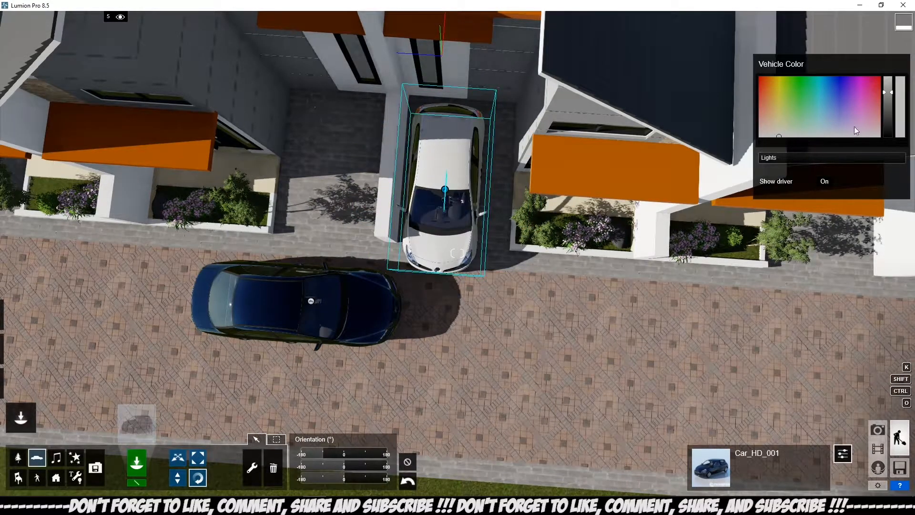
click(180, 457)
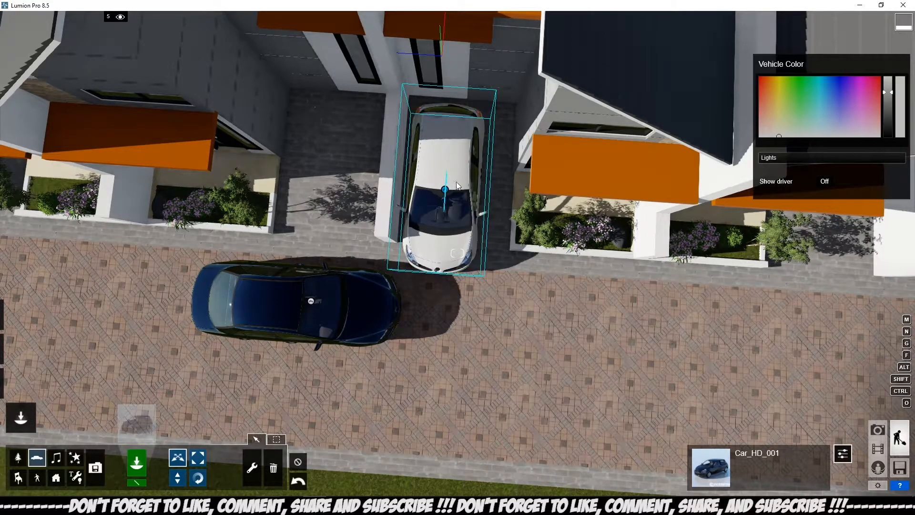
drag(448, 191, 463, 189)
Change the vehicle color of the Car_HD_001 in the driveway to yellow
click(772, 79)
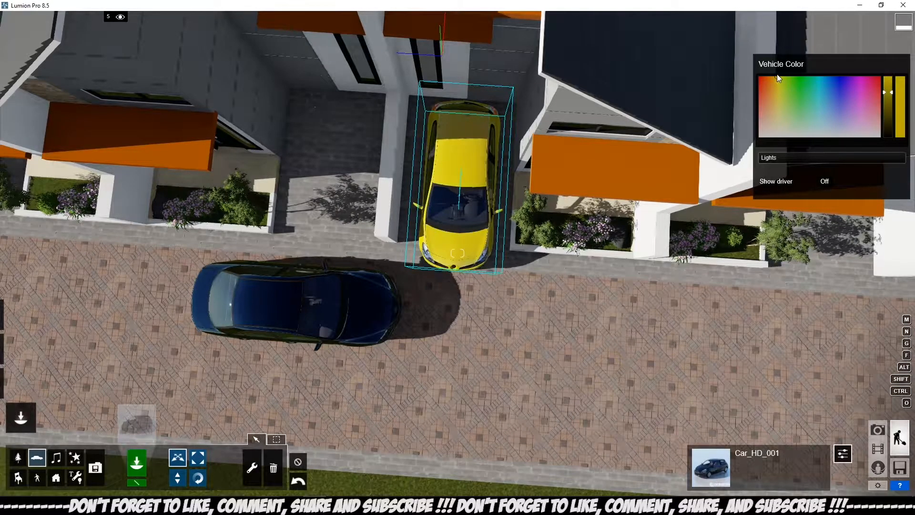
key(s)
key(s)
key(s)
key(s)
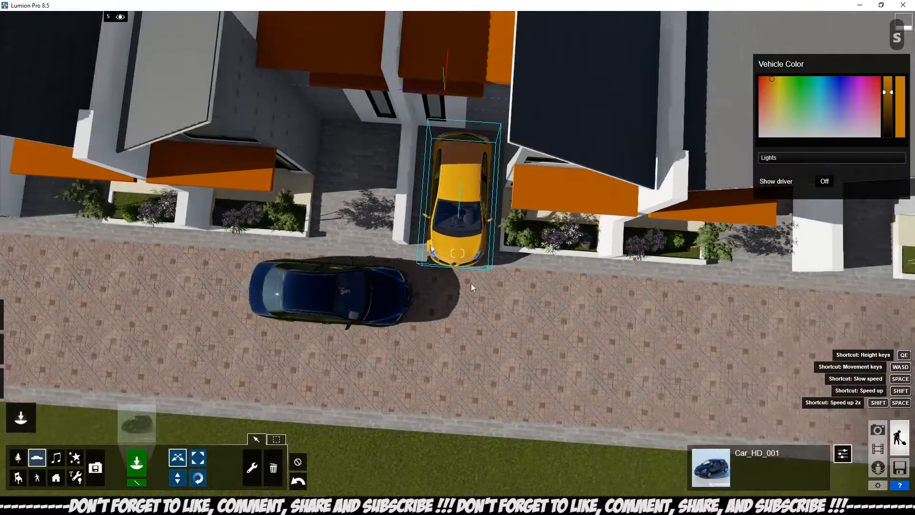
click(780, 76)
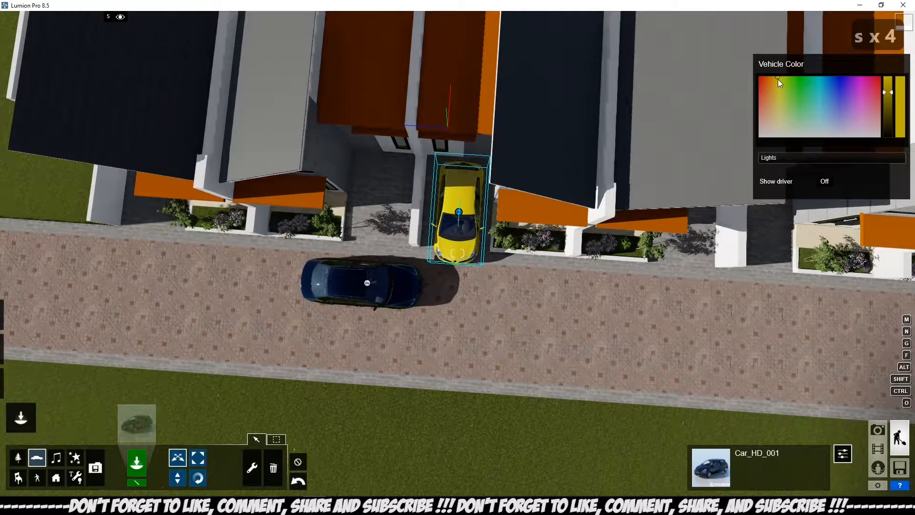
drag(779, 80, 778, 88)
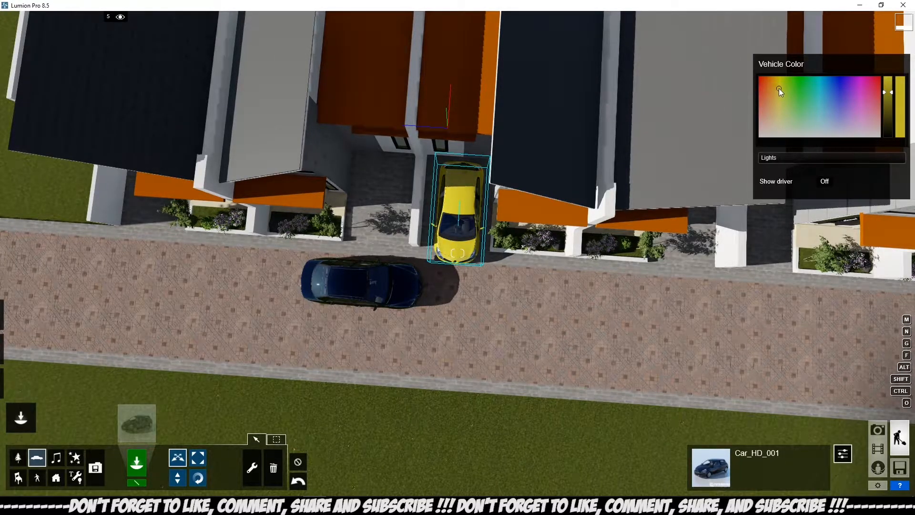
Copy the yellow car into the driveway on the far side of the two middle houses and fine-tune the copy's position
key(d)
key(d)
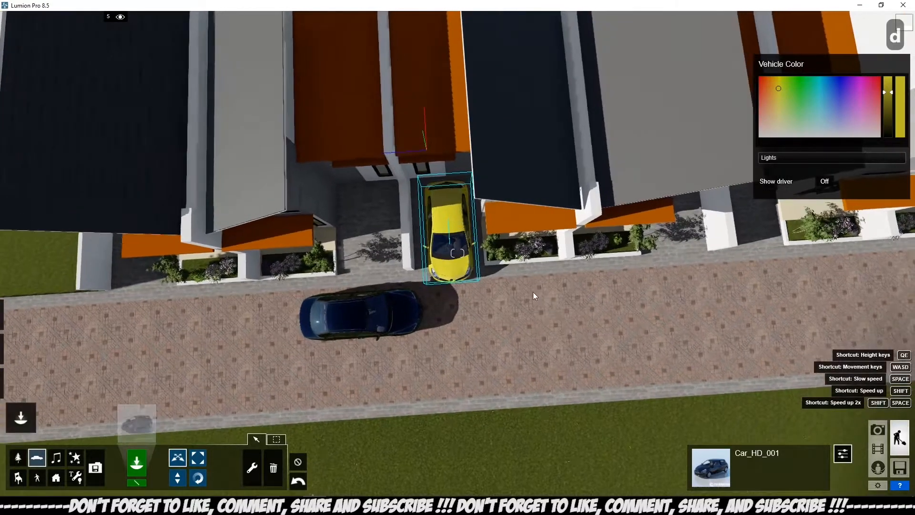
alt+drag(387, 237, 615, 229)
key(d)
key(d)
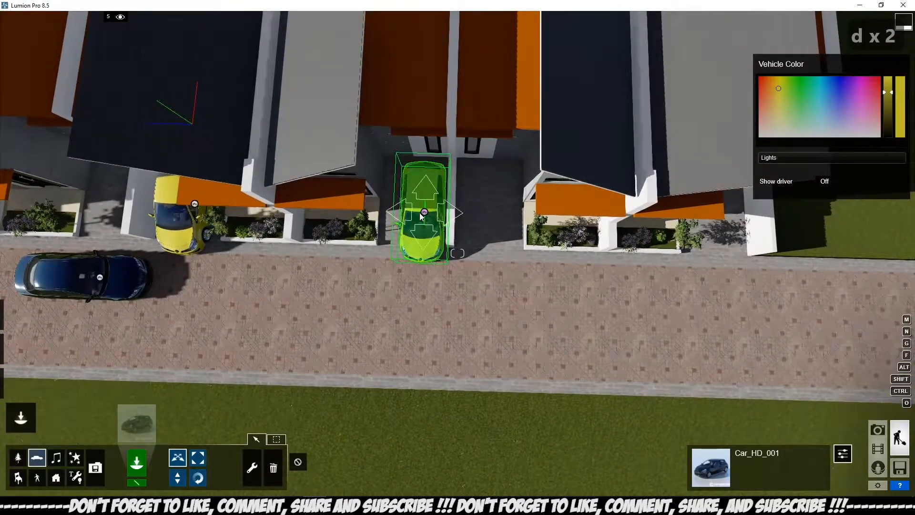
drag(421, 216, 418, 214)
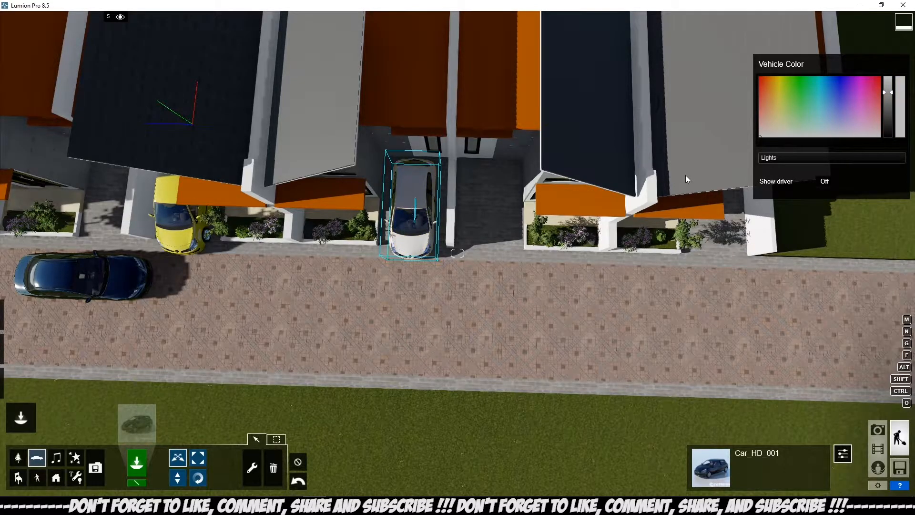
Recall the saved 1 - Photo view in Photo mode to check how the parked cars are framed
click(884, 435)
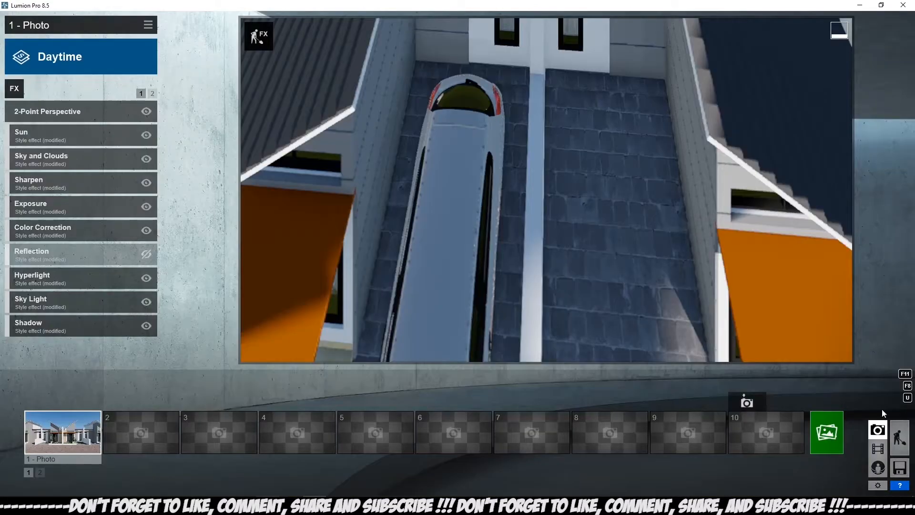
click(58, 434)
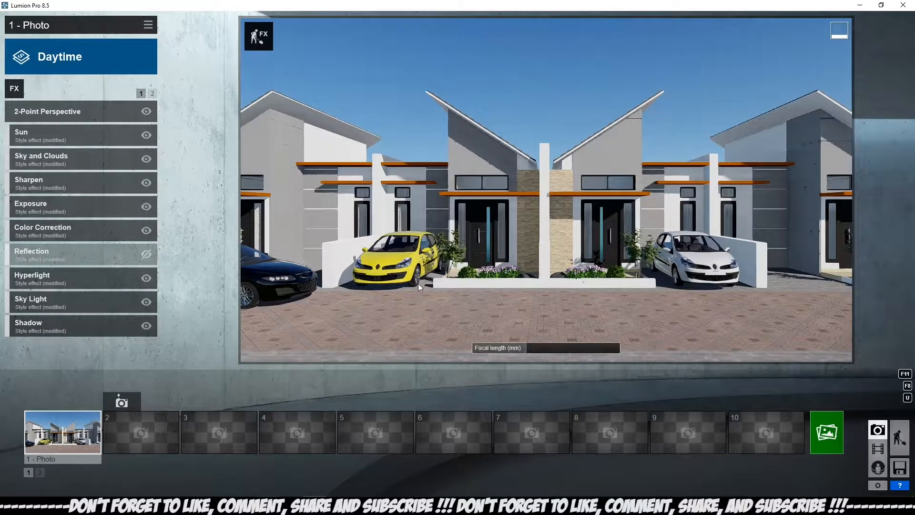
Return to Build mode and examine up close how the yellow car's wheels sit on the driveway paving
click(897, 436)
key(w)
key(w)
key(w)
key(w)
key(w)
key(w)
key(w)
right_drag(614, 381, 475, 393)
key(e)
key(s)
key(e)
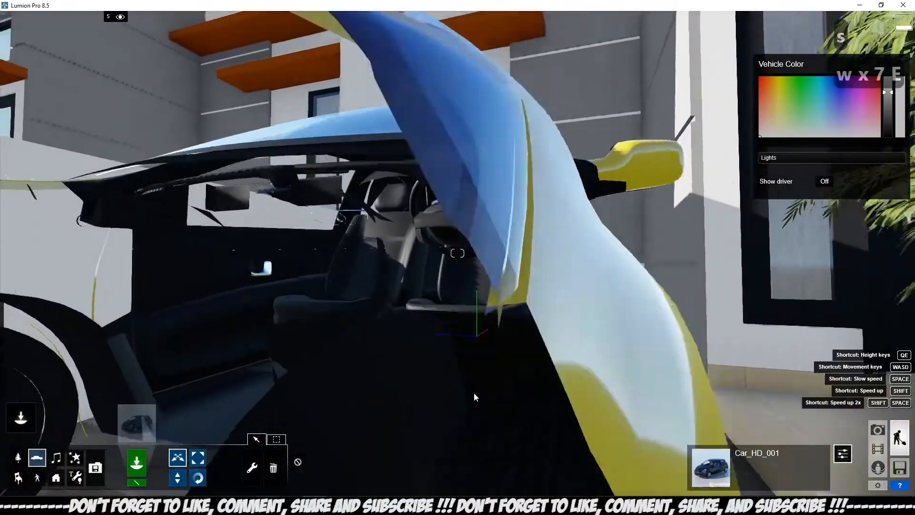
key(d)
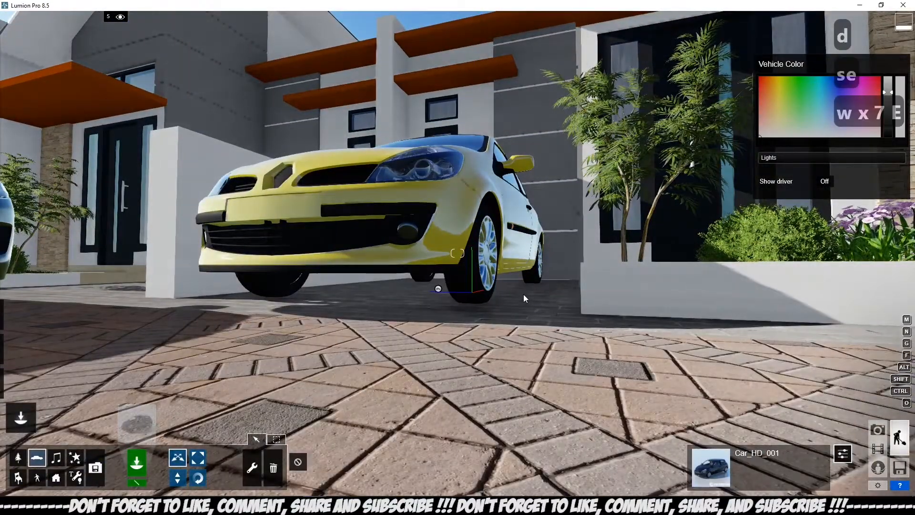
right_drag(524, 294, 491, 299)
key(w)
key(d)
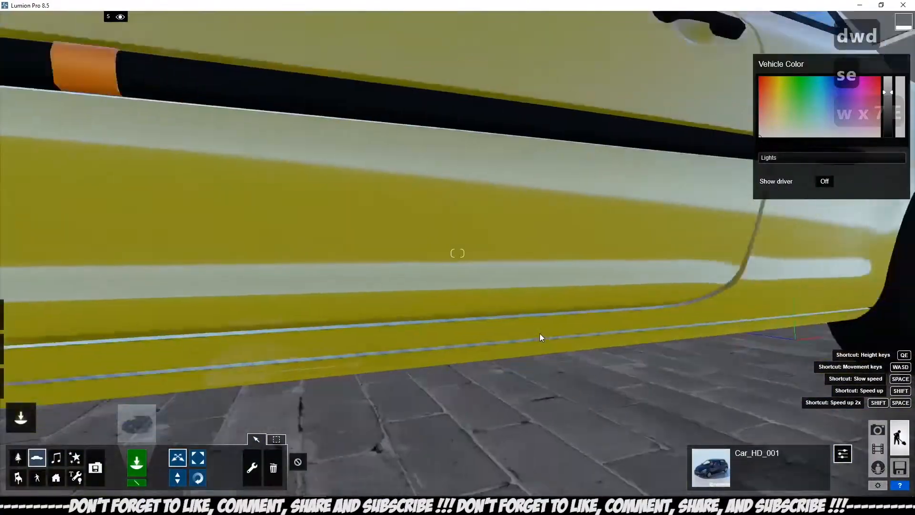
key(s)
key(a)
key(a)
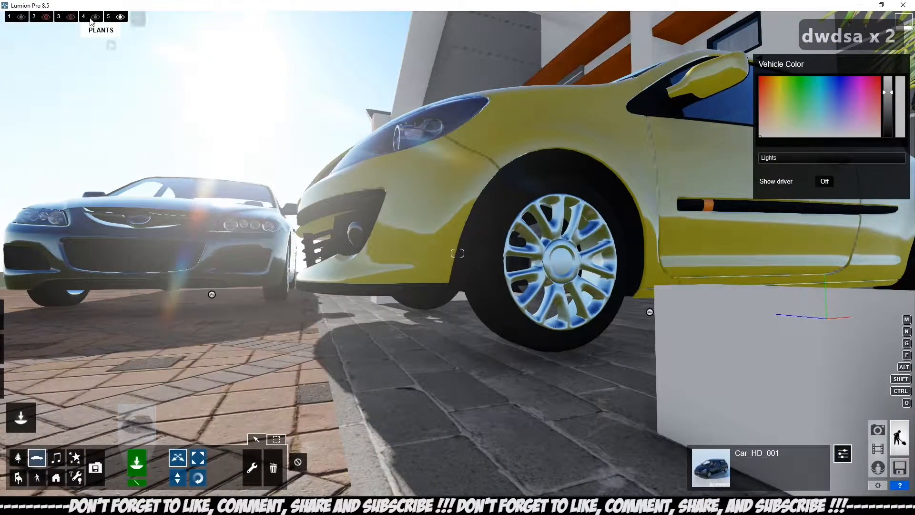
key(d)
key(w)
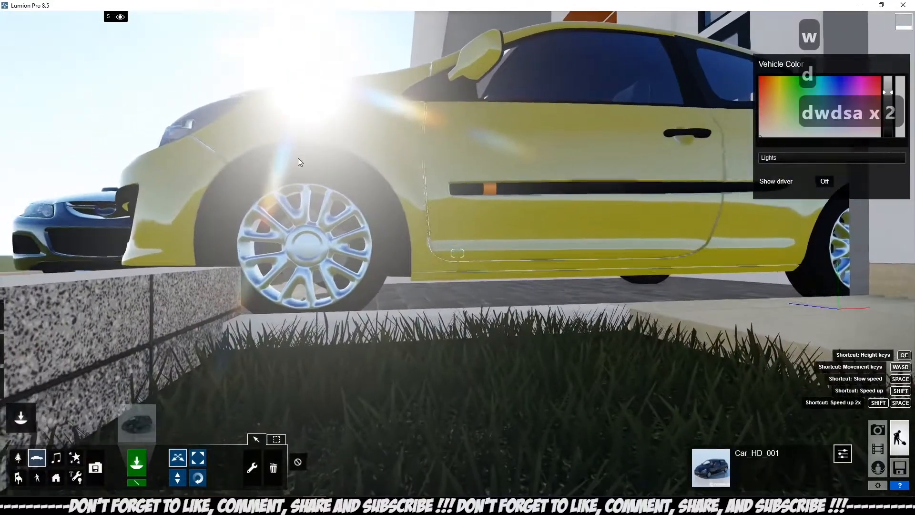
key(a)
key(a)
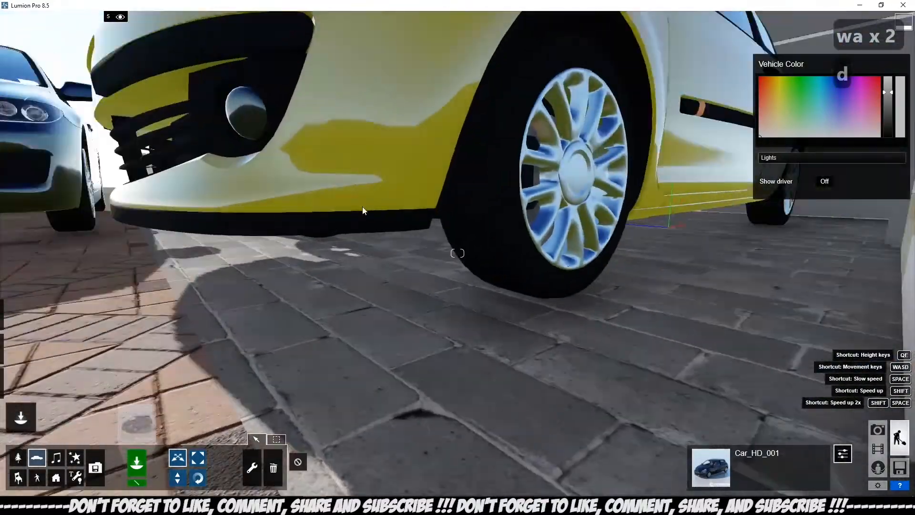
key(e)
right_drag(253, 278, 229, 344)
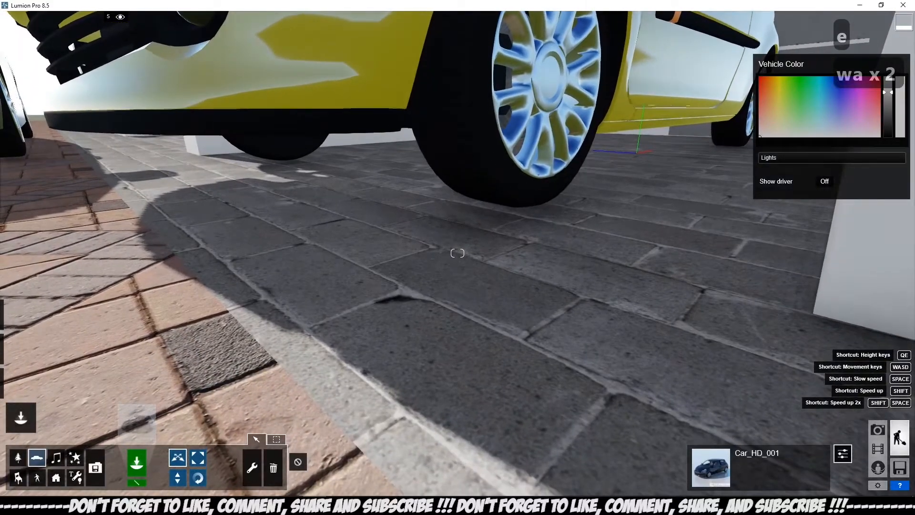
Rotate the yellow driveway car and fine-tune its pitch with rotation snapping off to match the slope of the paving
click(202, 476)
key(d)
key(d)
key(d)
key(q)
key(a)
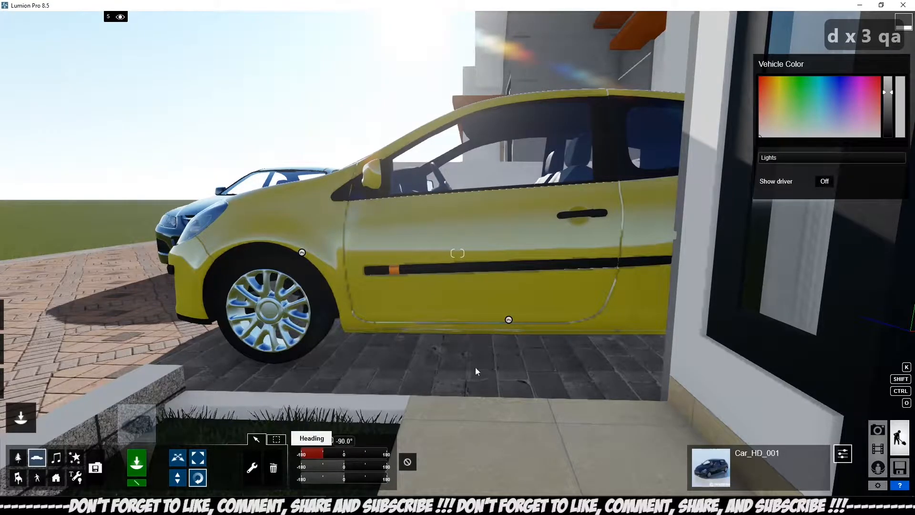
click(509, 321)
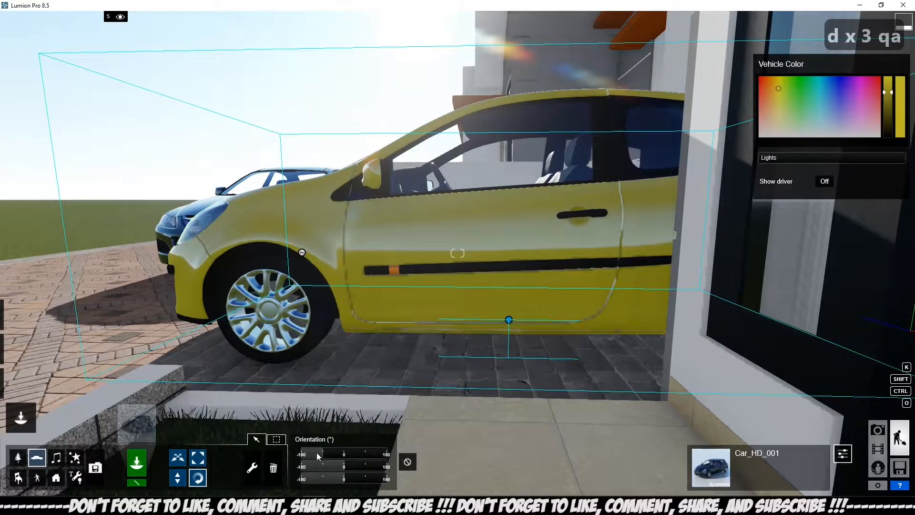
drag(323, 453, 191, 464)
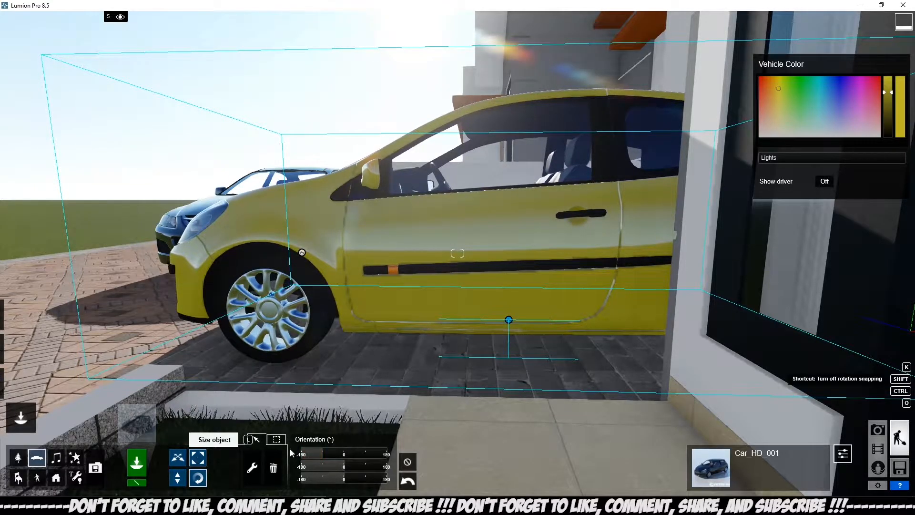
drag(343, 470, 520, 437)
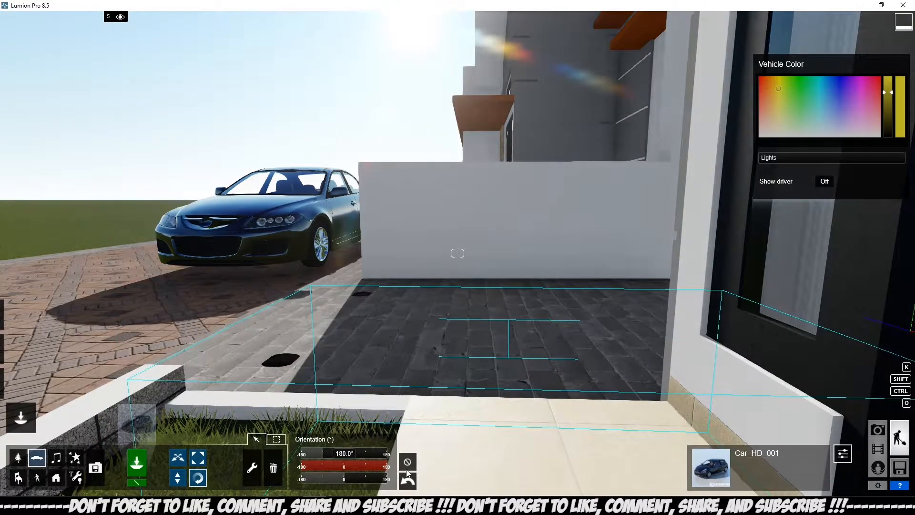
drag(406, 469, 374, 458)
right_drag(375, 458, 371, 459)
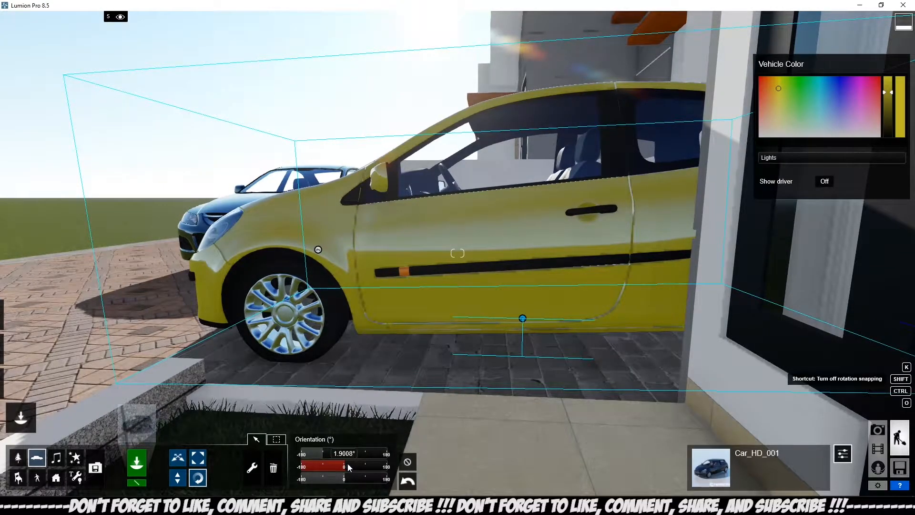
mouse_move(347, 463)
shift+mouse_down()
mouse_move(356, 464)
mouse_move(327, 468)
mouse_move(340, 466)
shift+mouse_up()
Examine up close how the yellow car's front and rear wheels sit on the driveway paving
key(a)
right_drag(385, 391, 471, 390)
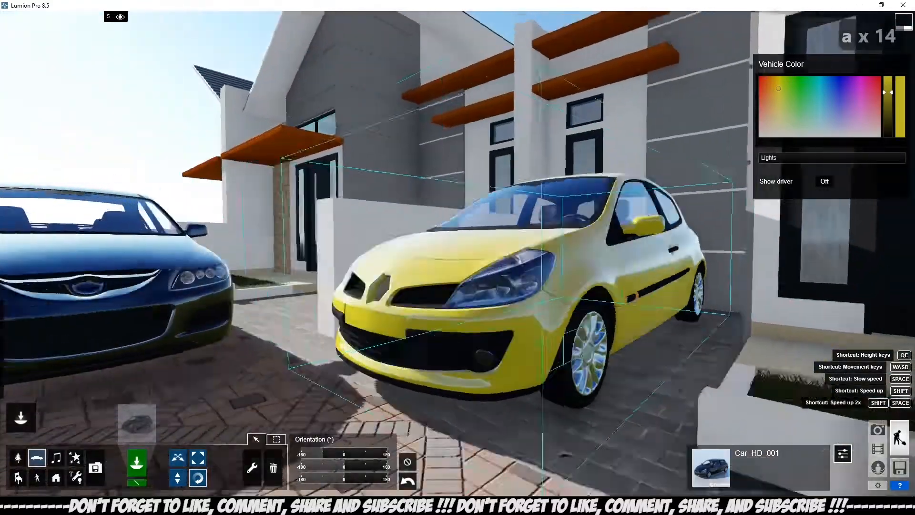
key(a)
key(a)
key(a)
key(a)
key(d)
key(e)
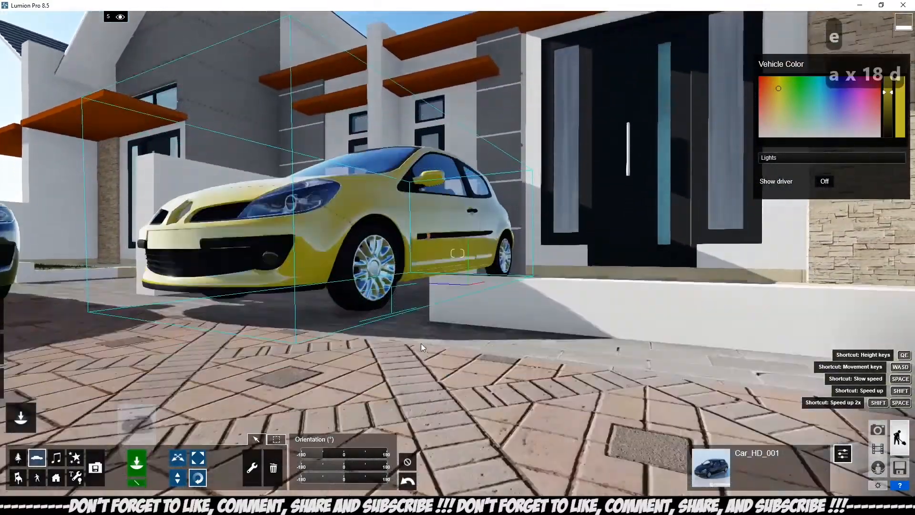
key(q)
key(a)
key(e)
key(w)
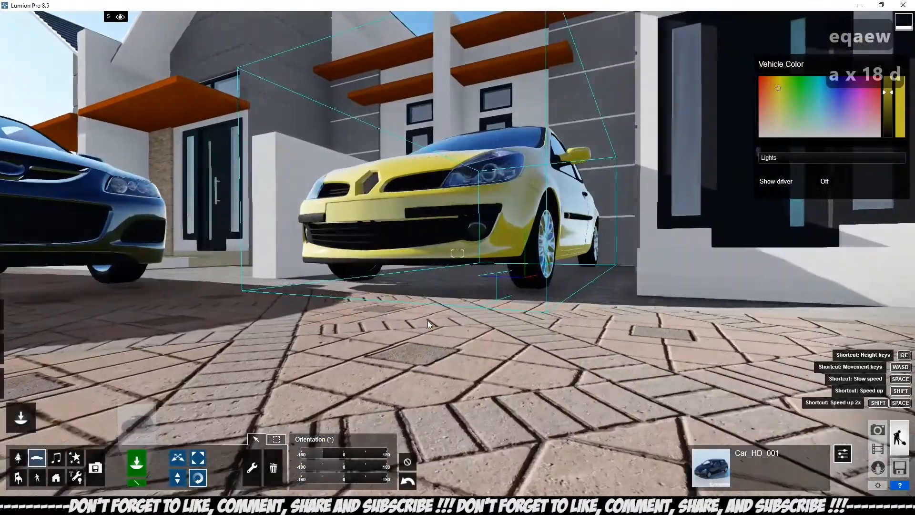
key(w)
key(w)
key(w)
key(w)
key(w)
key(w)
key(w)
key(w)
key(w)
key(w)
key(w)
key(w)
key(d)
key(w)
key(w)
key(d)
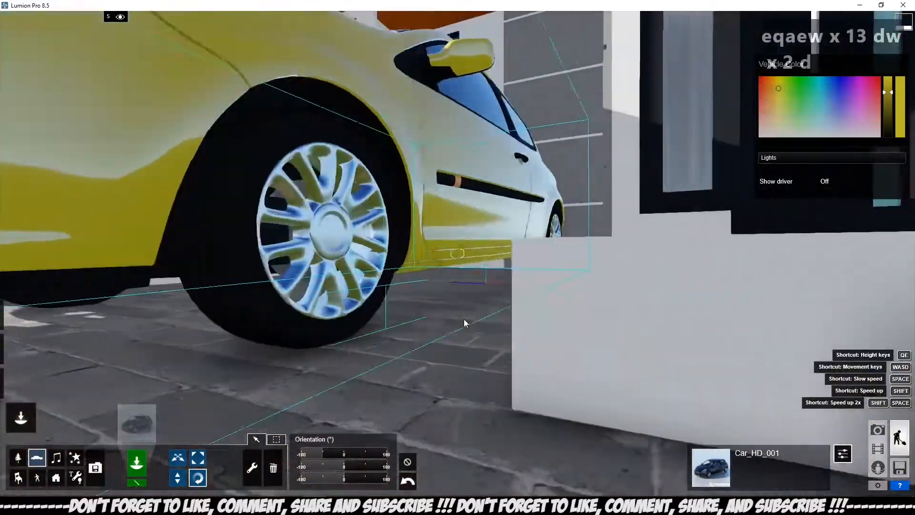
key(w)
key(w)
key(w)
key(w)
key(w)
key(w)
key(w)
key(w)
key(w)
key(w)
key(w)
key(w)
key(w)
key(w)
key(w)
key(w)
key(w)
key(w)
key(w)
key(w)
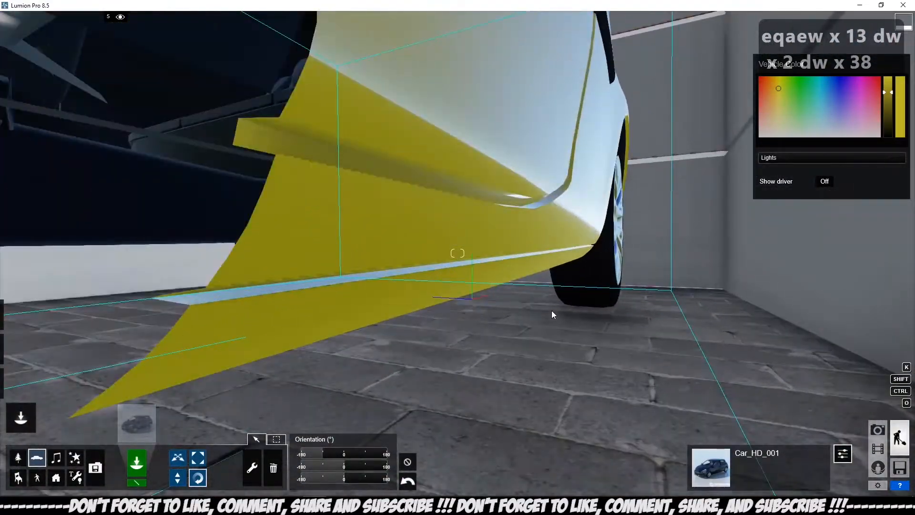
Lower the yellow car slightly toward the paving and fine-tune its pitch to about -0.11°
click(179, 478)
key(s)
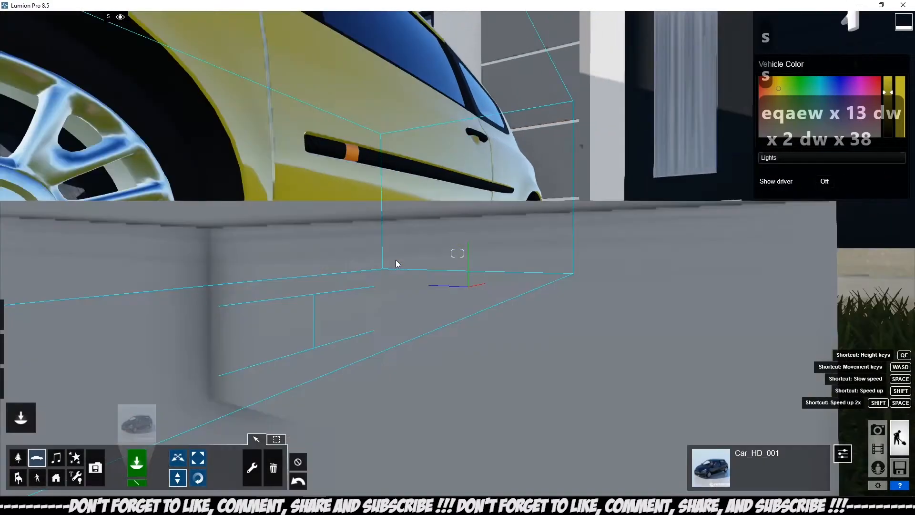
key(a)
key(d)
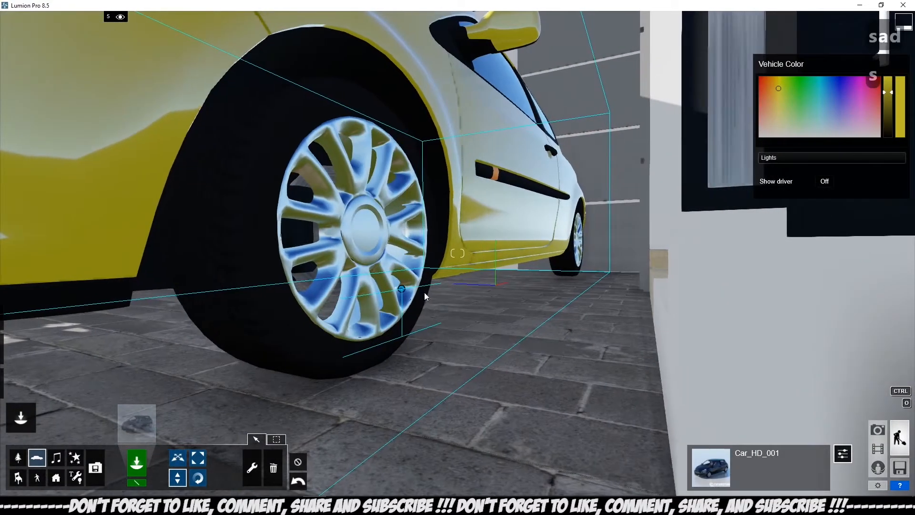
click(401, 286)
drag(402, 288, 400, 303)
click(198, 481)
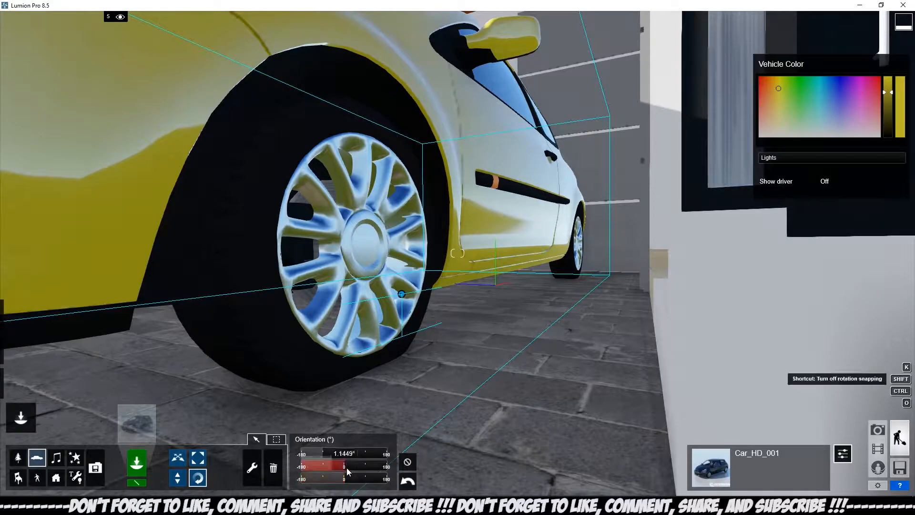
drag(347, 468, 332, 470)
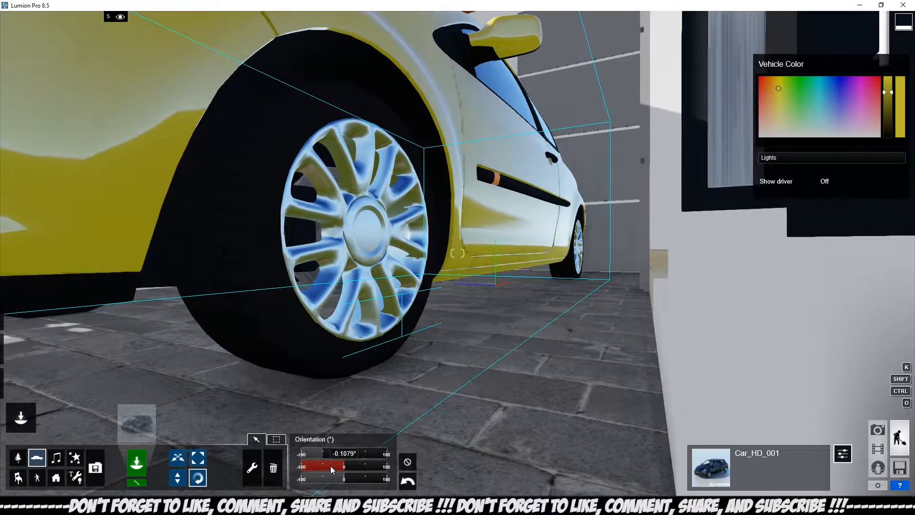
Delete the white car in the driveway on the far side of the two middle houses
key(s)
key(d)
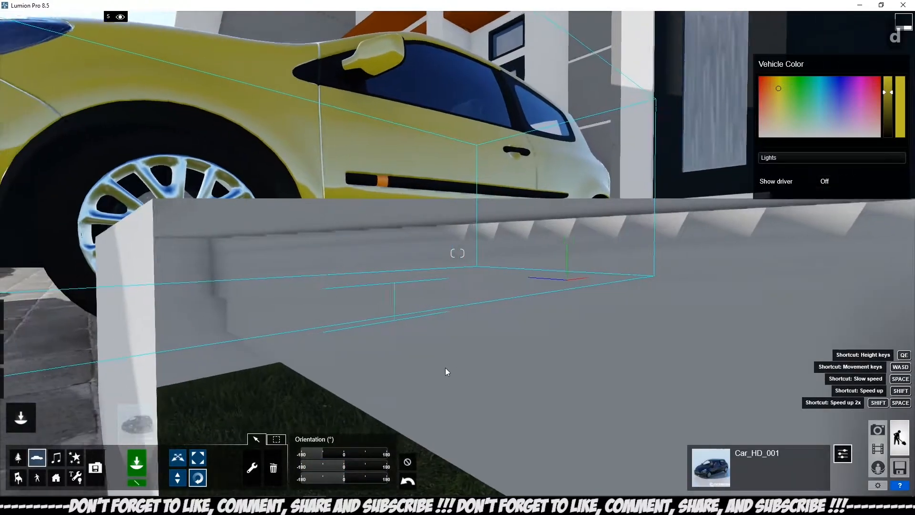
key(q)
key(q)
key(q)
key(q)
key(q)
key(q)
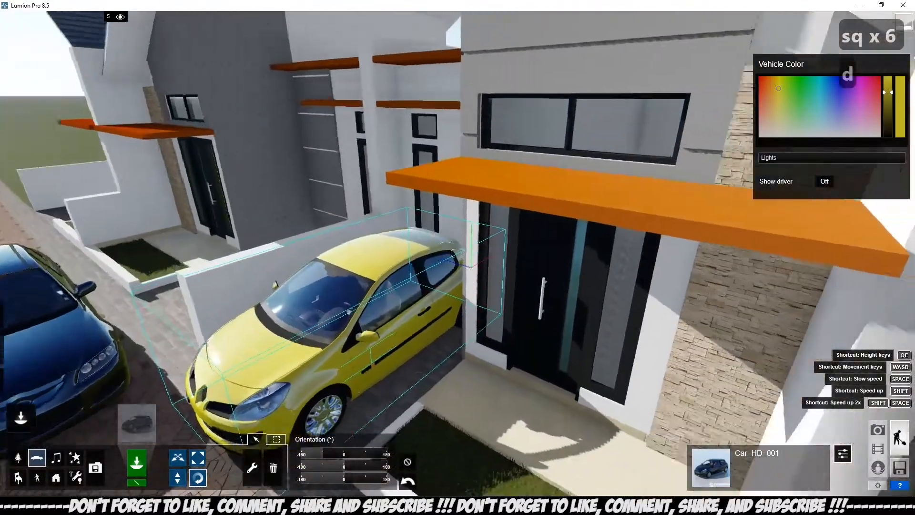
key(w)
key(s)
key(s)
key(s)
key(d)
key(s)
key(d)
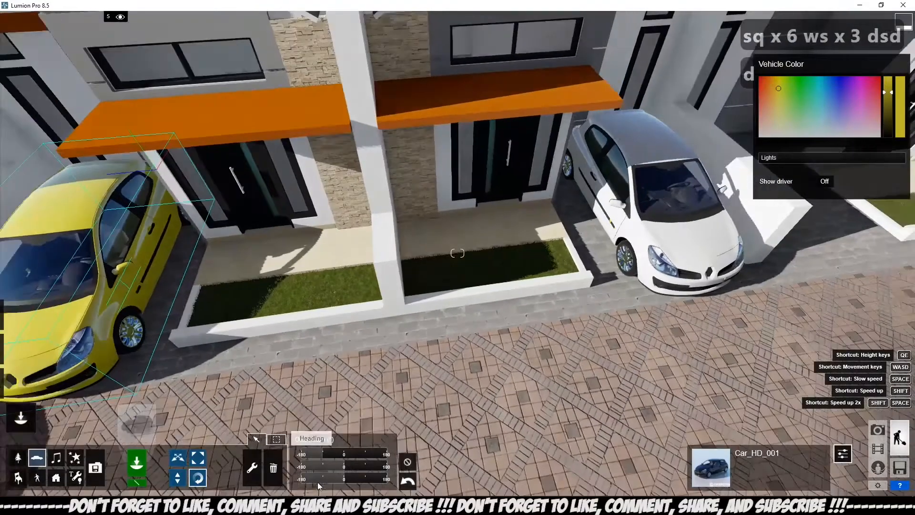
key(s)
click(273, 469)
click(542, 217)
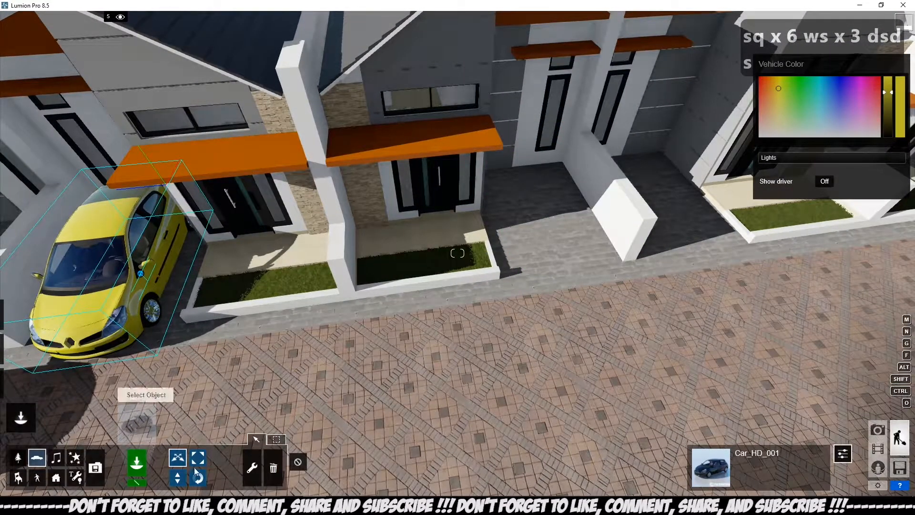
Copy the yellow car into the emptied driveway and change the copy's vehicle color to white
alt+drag(136, 272, 539, 227)
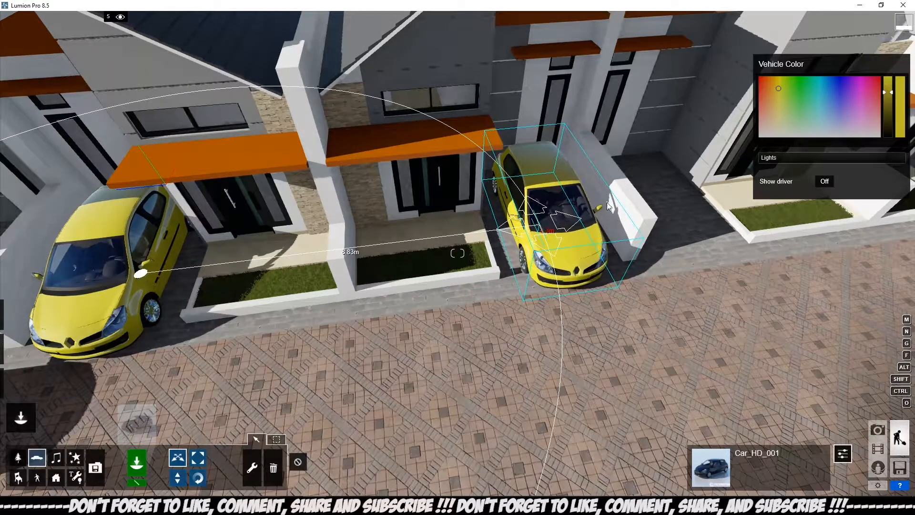
drag(808, 96, 745, 148)
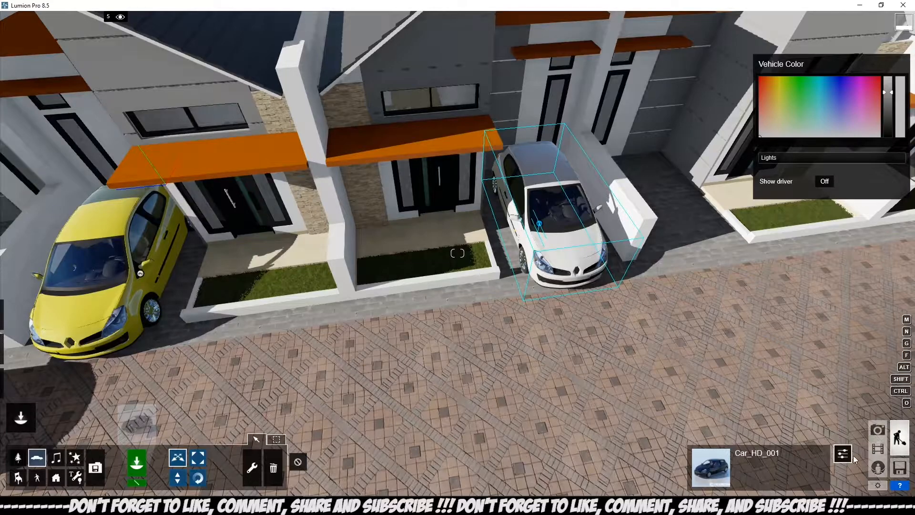
Recall the saved 1 - Photo view to check the yellow and white cars, and return to Build mode
click(880, 431)
click(77, 439)
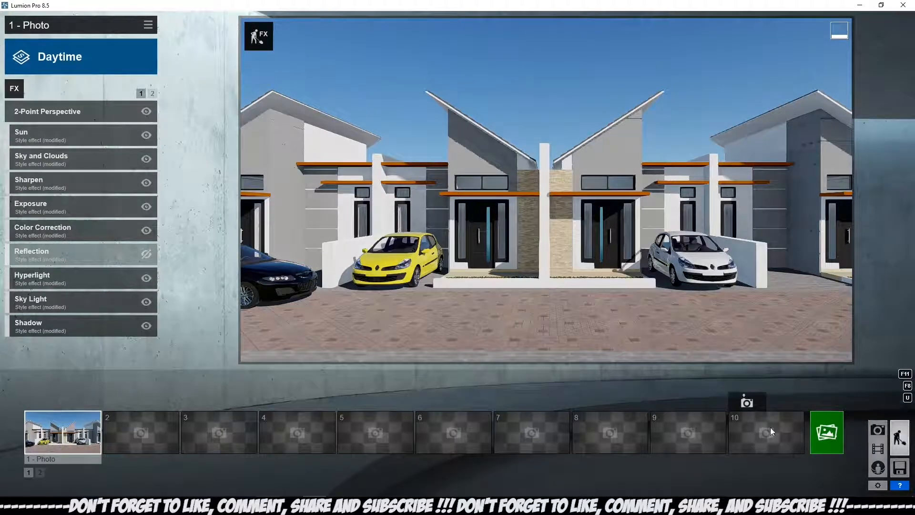
click(899, 437)
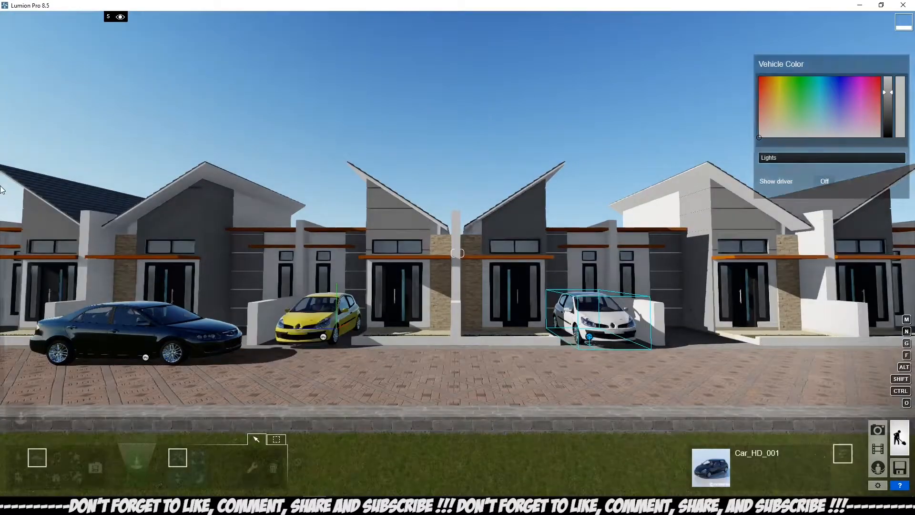
Choose the suited Asian man riding a bicycle from the male characters in the Character Library for placement
click(38, 478)
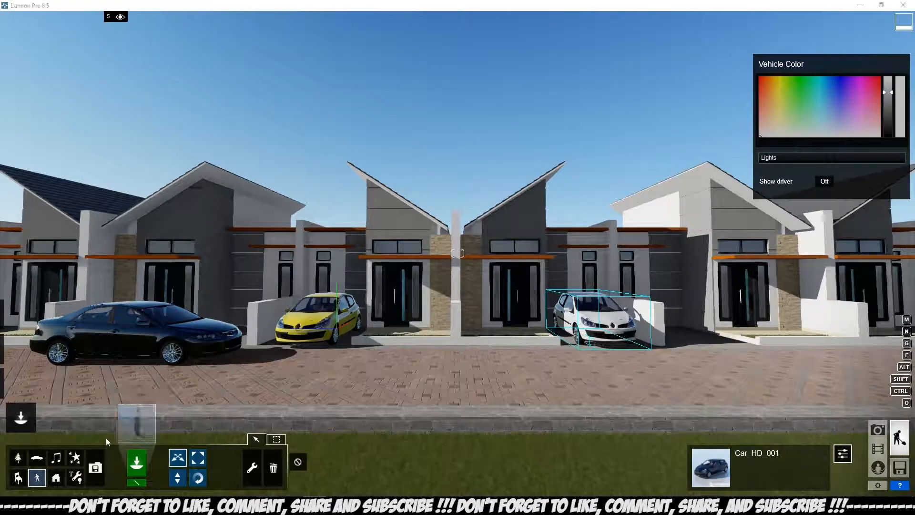
click(135, 424)
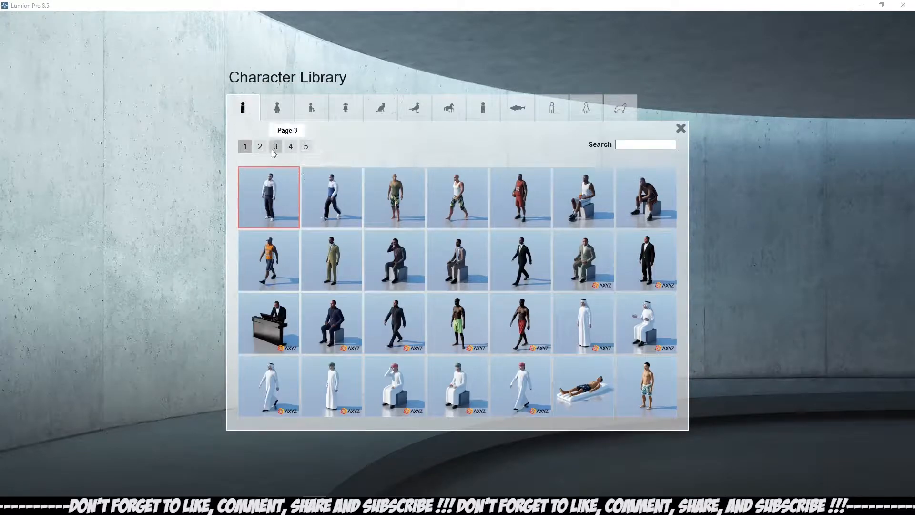
click(305, 147)
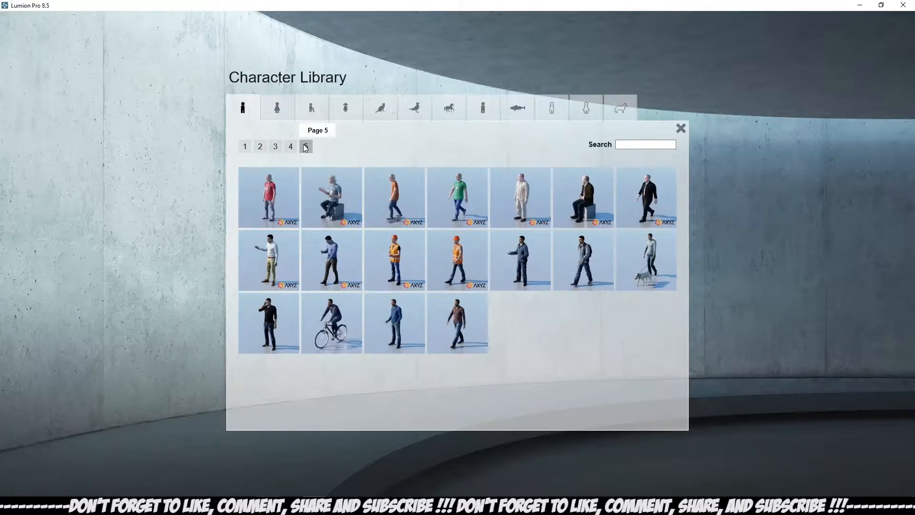
click(330, 327)
click(137, 422)
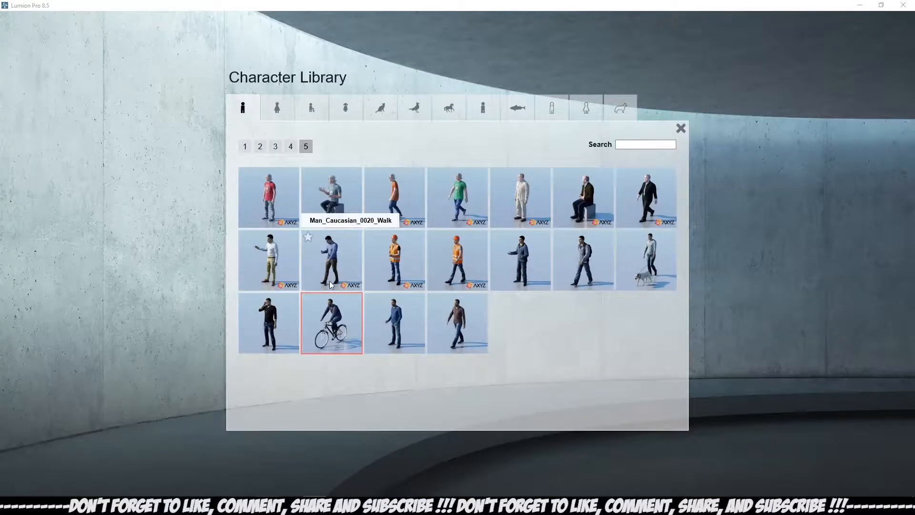
click(290, 147)
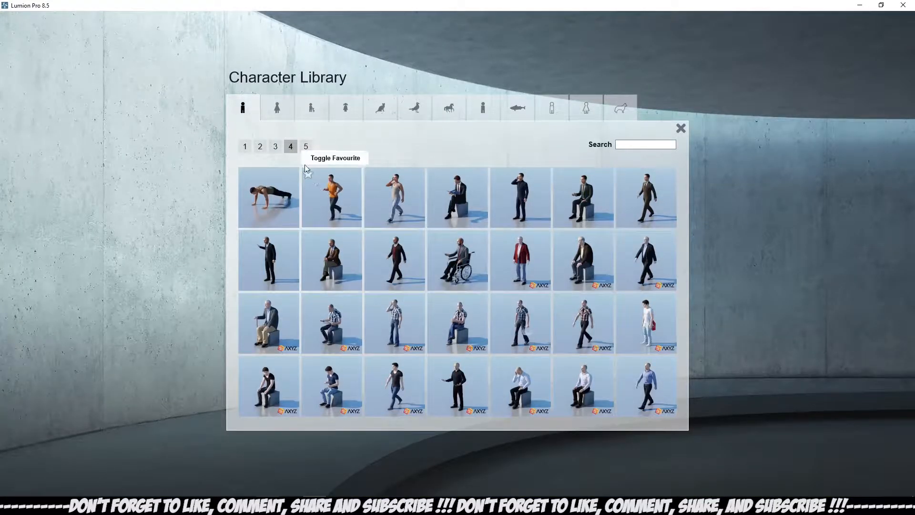
click(275, 147)
click(260, 147)
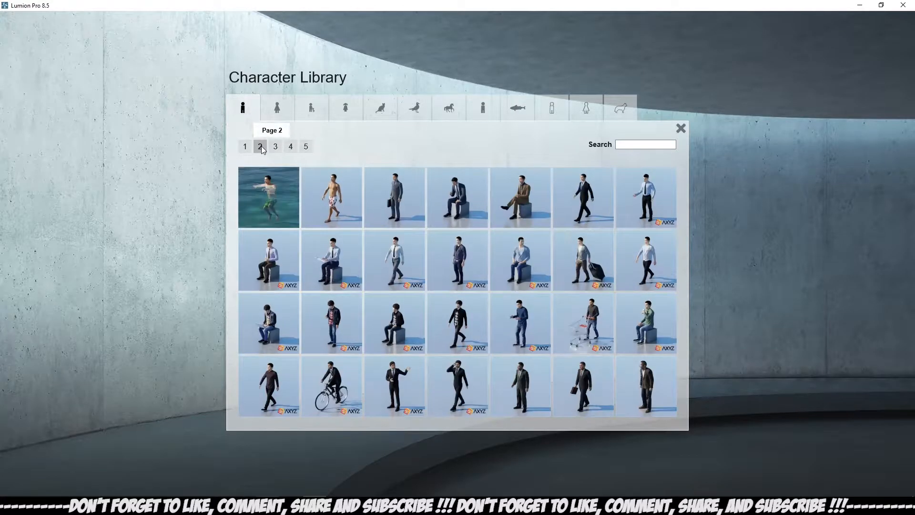
click(323, 392)
Place the cyclist on the paved street in front of the houses and turn him to ride toward the dark sedan
key(d)
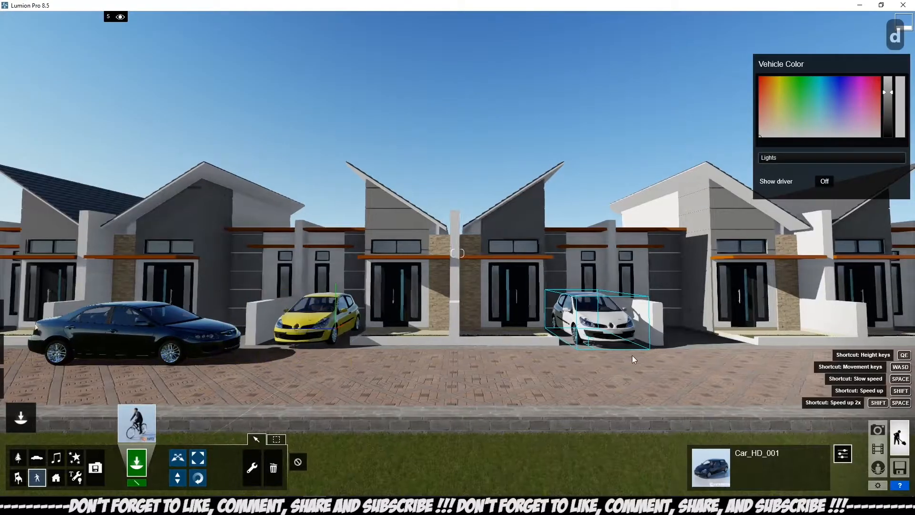
key(q)
key(q)
mouse_move(620, 351)
right_down()
mouse_move(610, 344)
mouse_move(605, 357)
right_up()
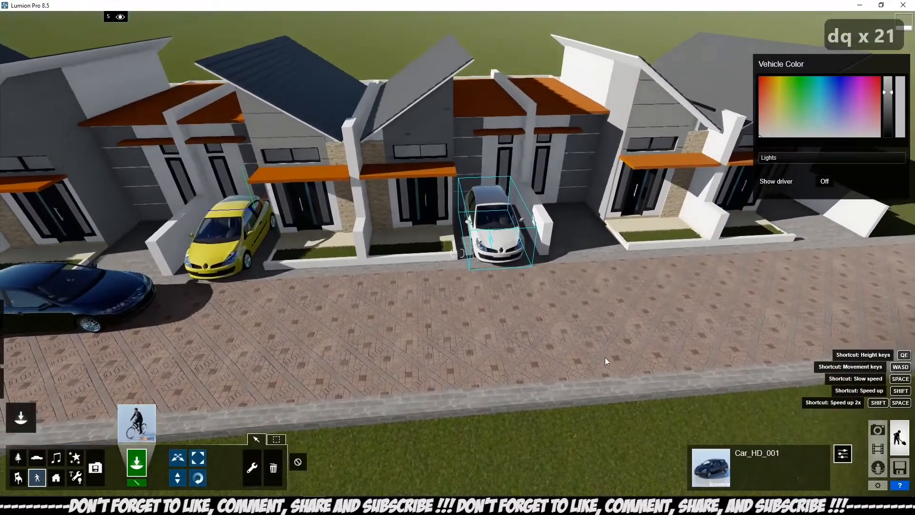
click(198, 477)
drag(601, 358, 445, 370)
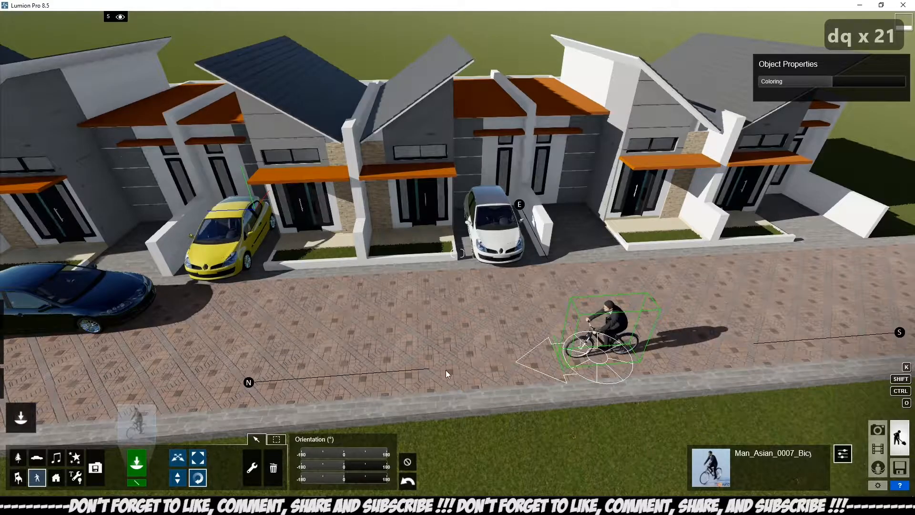
Check the cyclist's framing in the saved 1 - Photo view and return to Build mode
click(877, 430)
click(84, 435)
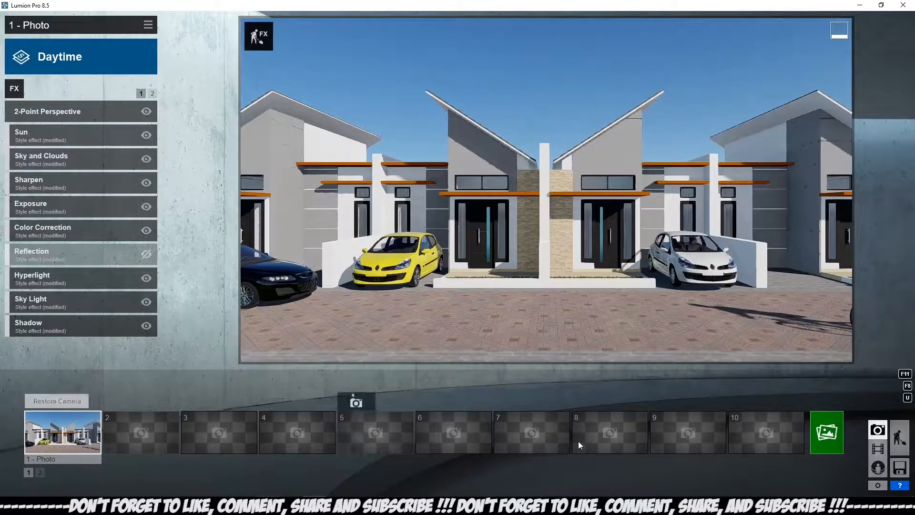
click(897, 435)
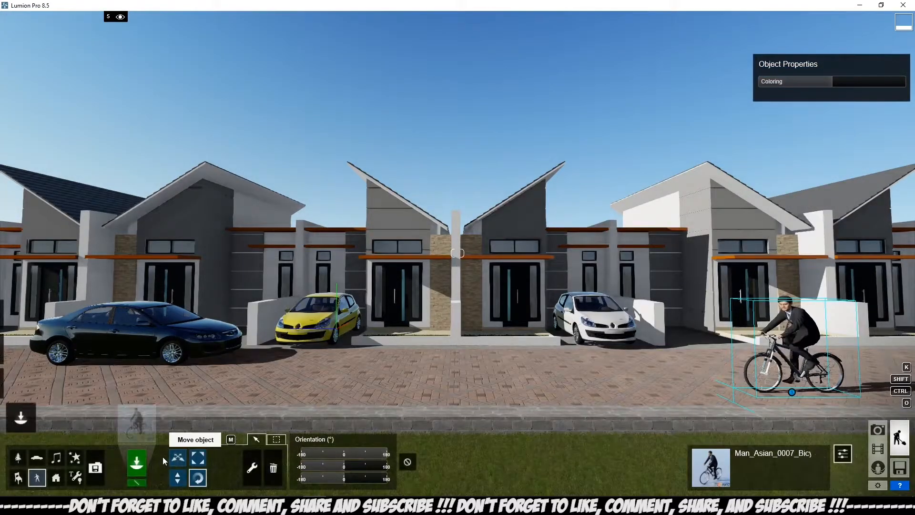
Move the cyclist along the street closer to the white car and recheck the framing in the saved photo view
drag(791, 393, 716, 399)
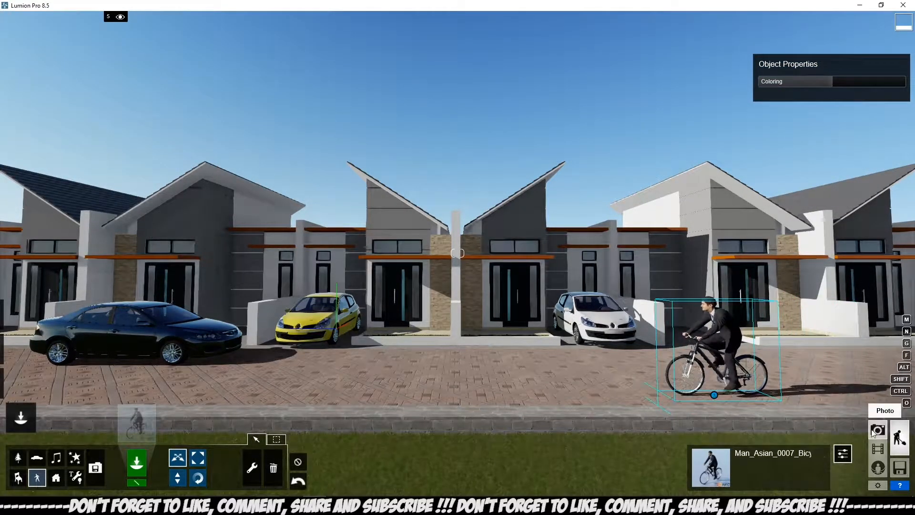
click(878, 430)
click(80, 432)
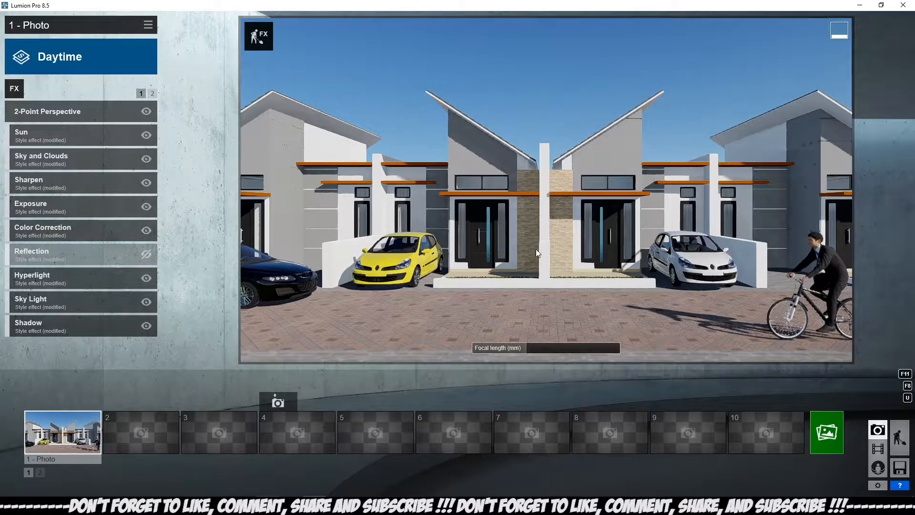
Show the layer 4 plants in Build mode and check them in the saved 1 - Photo view
click(899, 437)
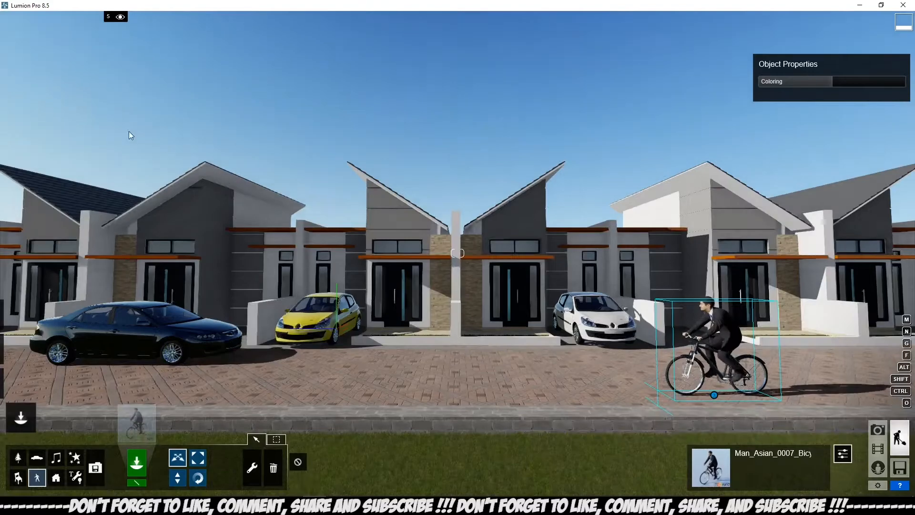
click(94, 18)
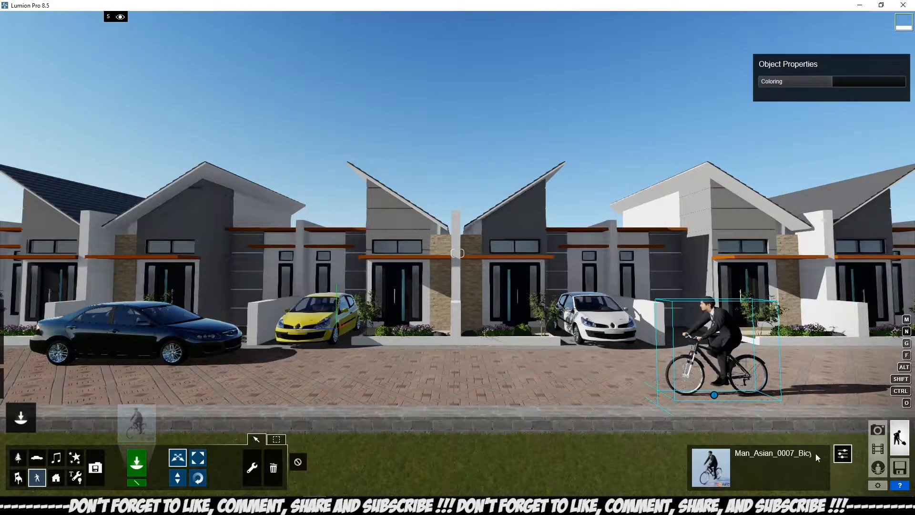
click(877, 430)
click(78, 422)
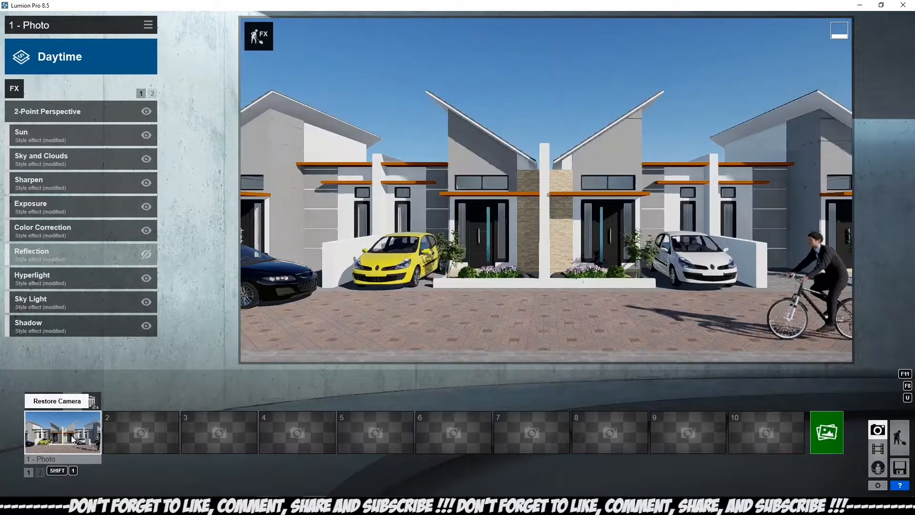
click(899, 436)
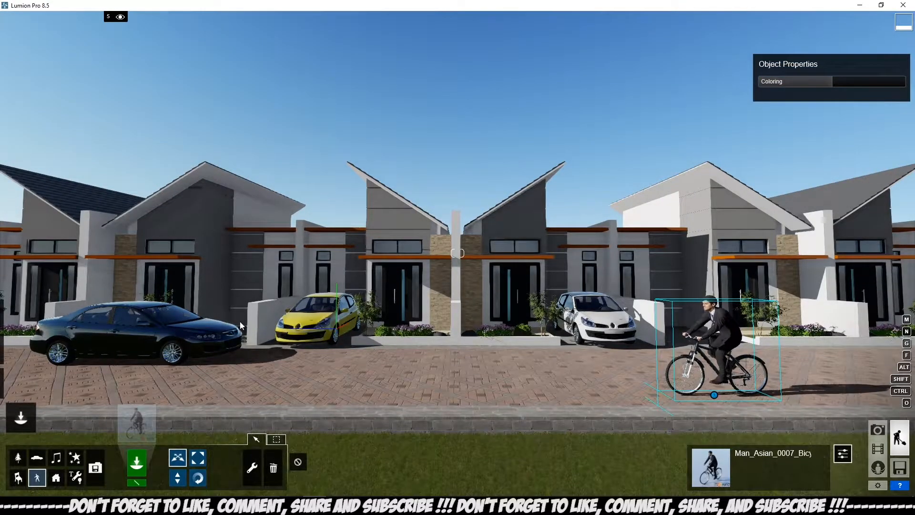
Start importing a new model and browse to the 3D MODEL > PEOPLE folder on Local Disk (D:)
click(100, 470)
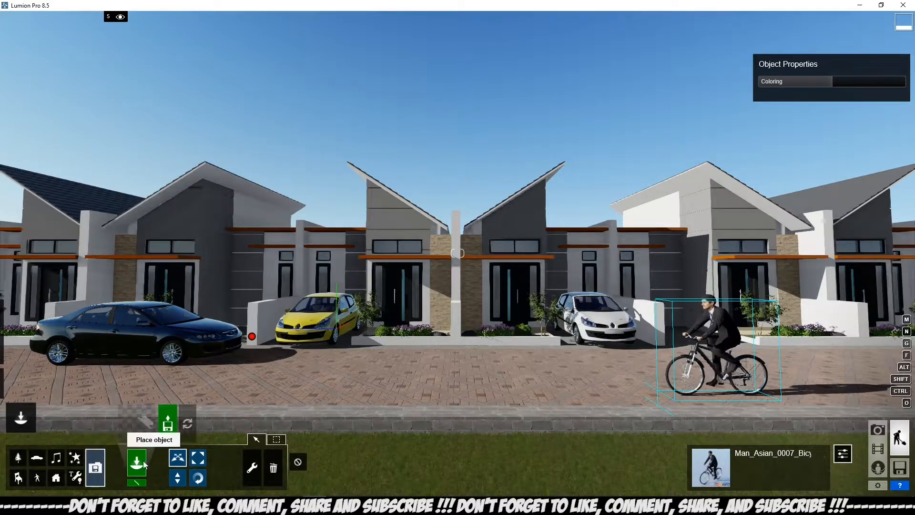
click(168, 423)
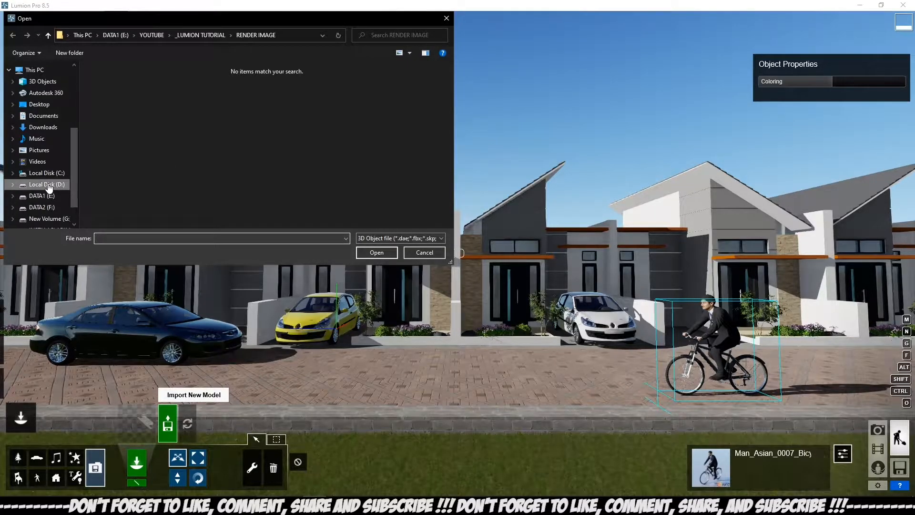
click(49, 187)
double_click(108, 90)
double_click(111, 100)
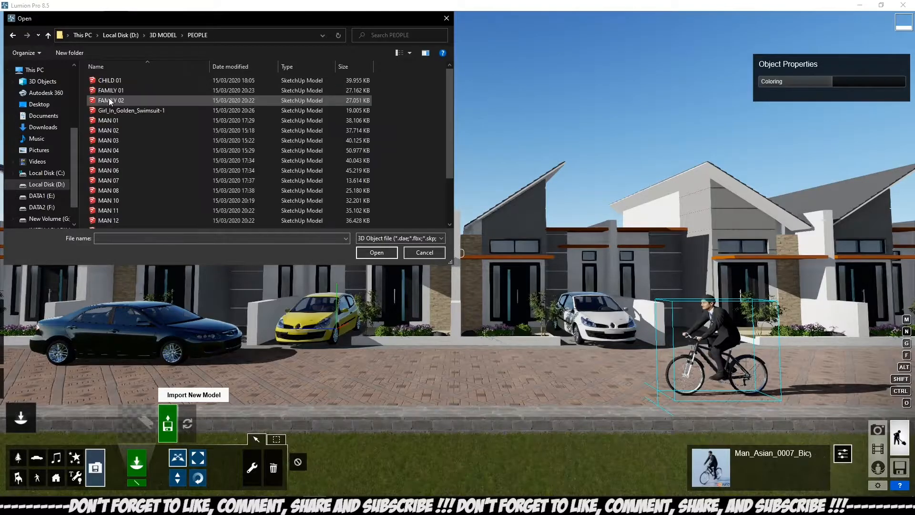
Display the people models in the folder as large icons to see their previews
click(411, 53)
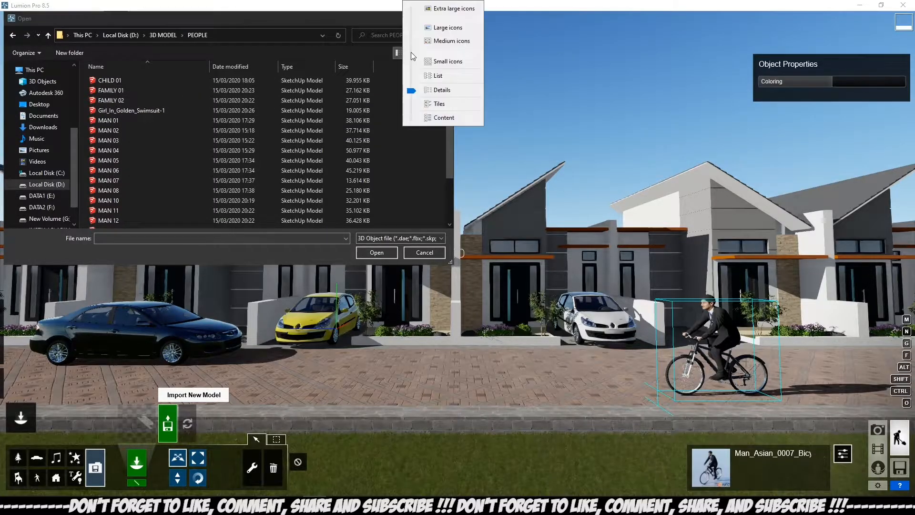
click(417, 73)
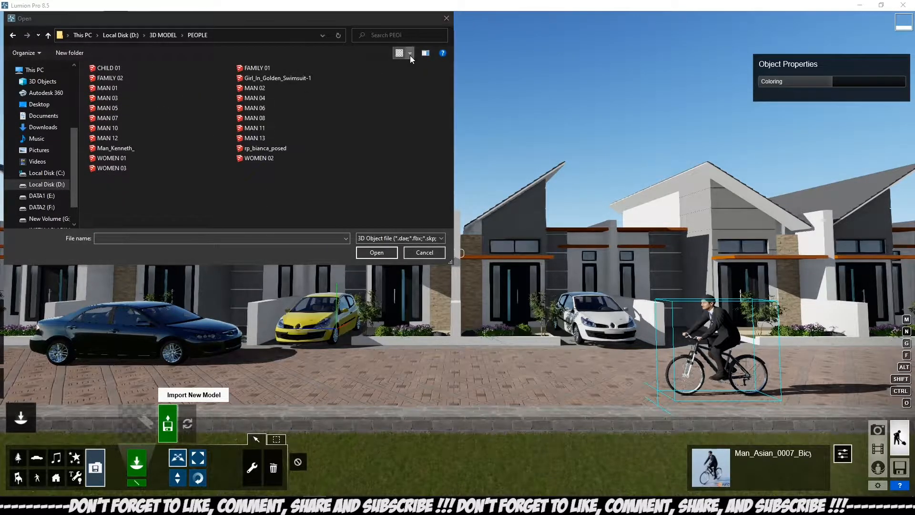
click(409, 53)
click(440, 90)
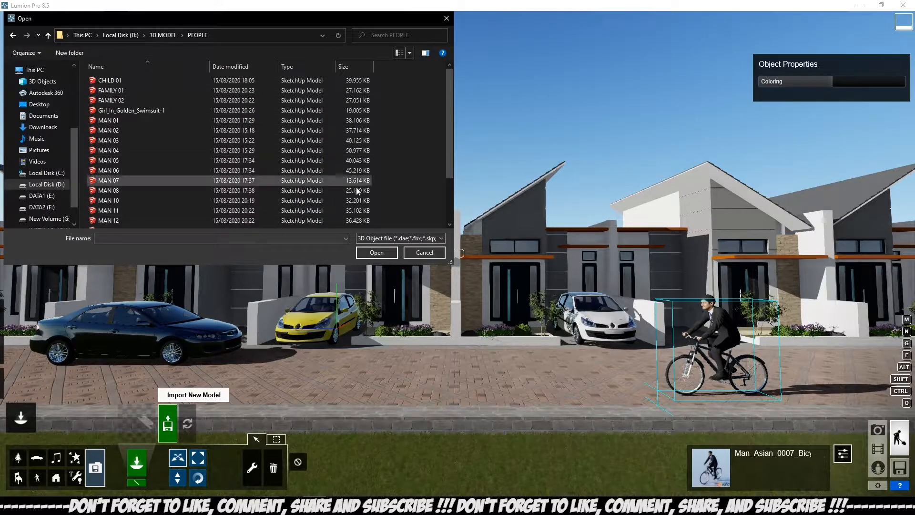
click(409, 55)
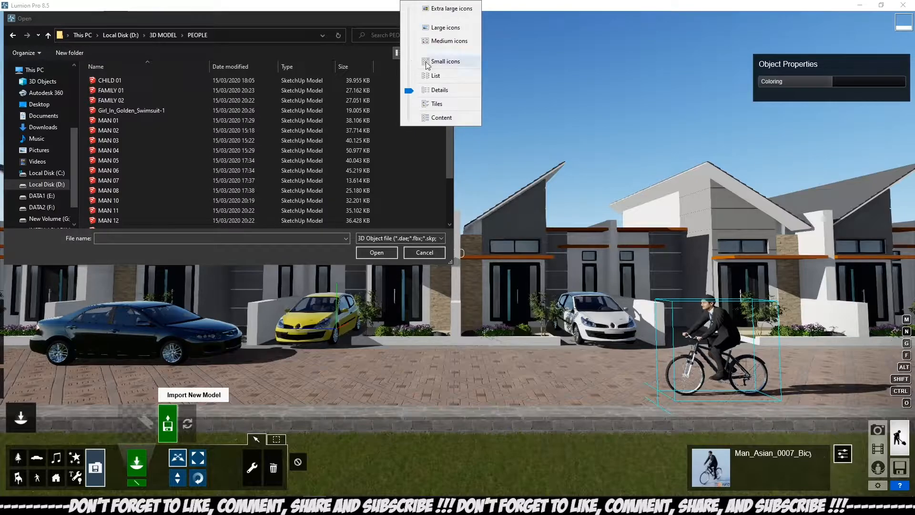
click(443, 30)
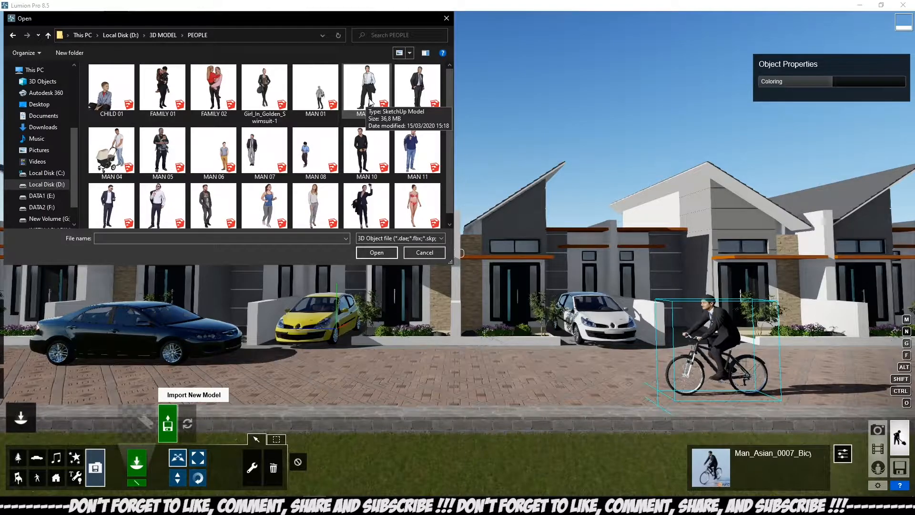
Look through the people previews and import the MAN 02 SketchUp model
scroll(370, 102, down, 1)
scroll(370, 111, up, 1)
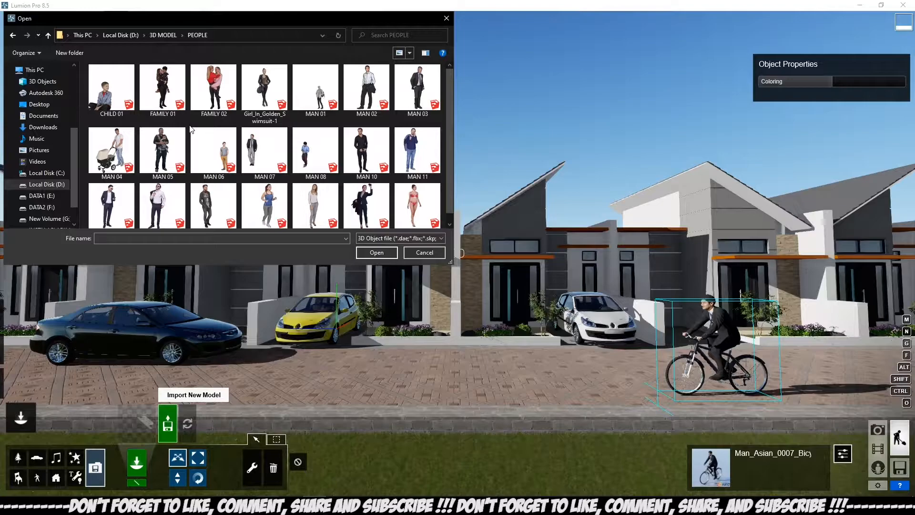
click(368, 100)
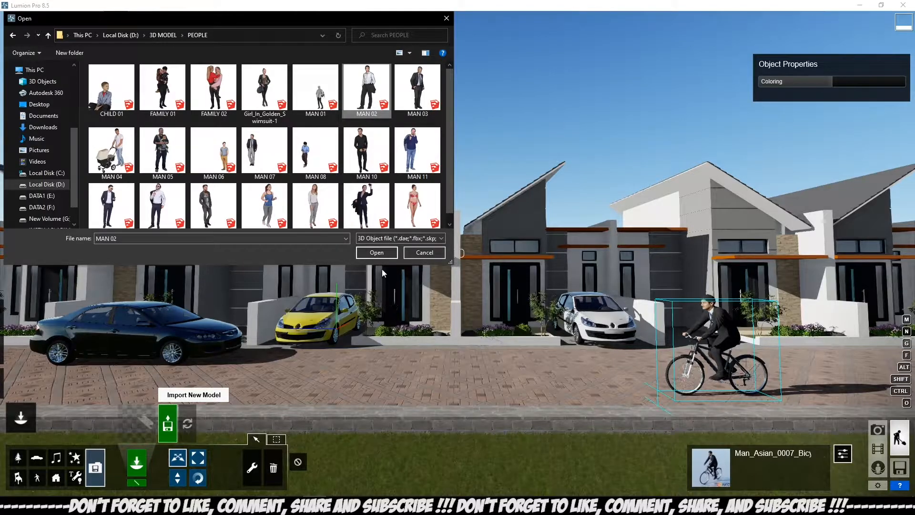
click(376, 253)
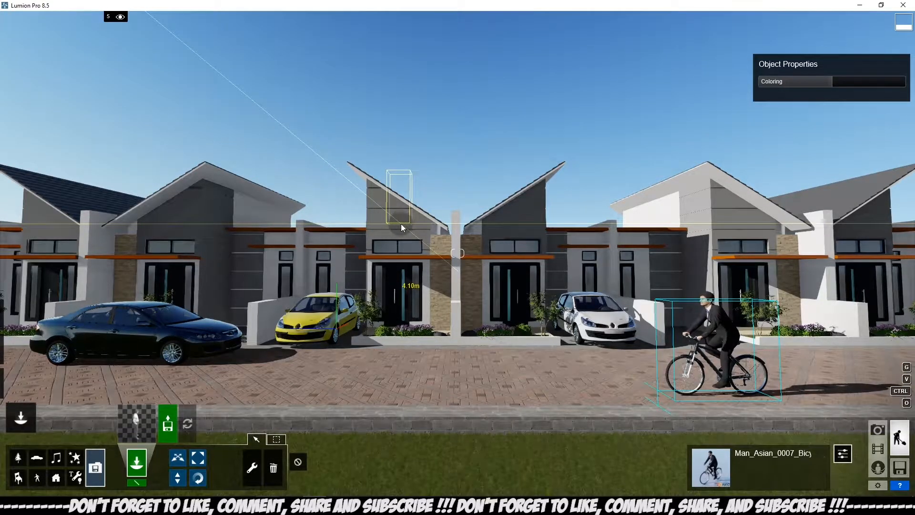
Place the MAN 02 figure on the paved street in front of the planter beside the yellow car
key(w)
key(q)
right_drag(473, 350, 387, 271)
key(q)
key(q)
key(q)
key(q)
click(383, 216)
Move the MAN 02 figure along the paving to stand beside the front of the dark sedan
key(a)
key(a)
key(a)
key(a)
key(a)
key(a)
key(a)
key(a)
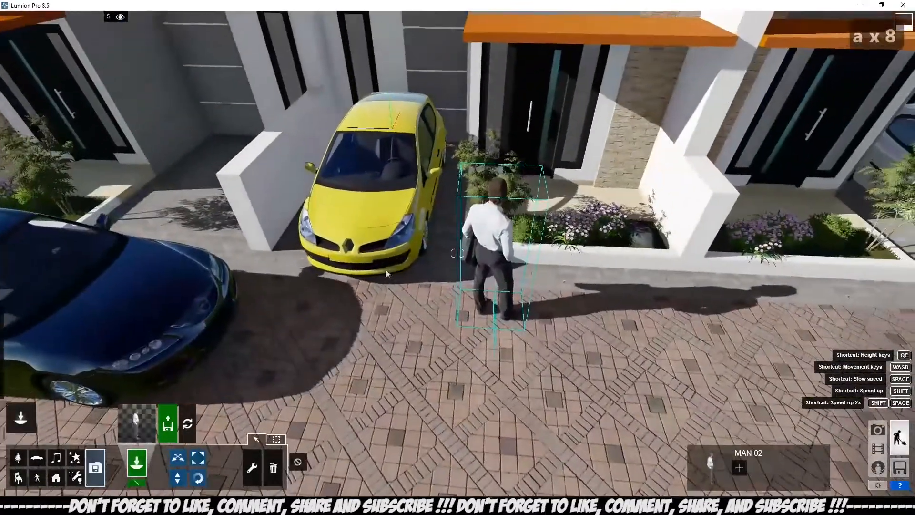
click(177, 457)
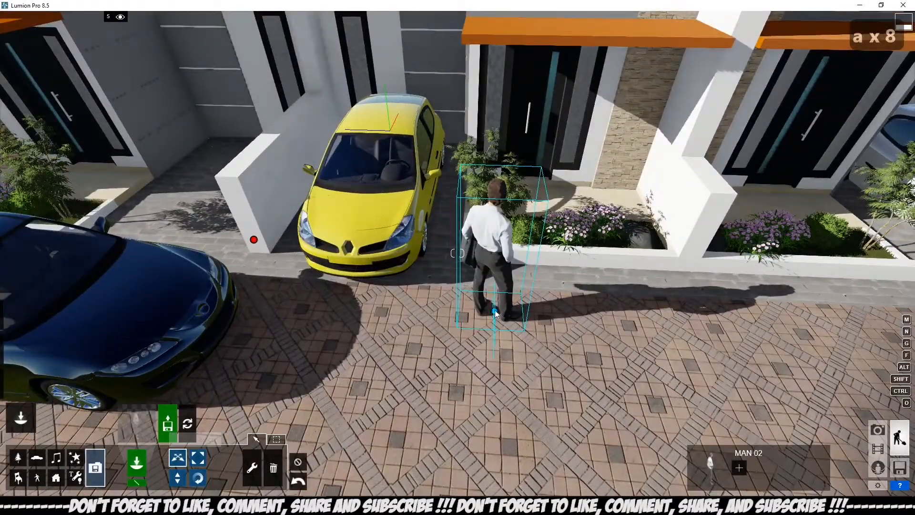
drag(493, 313, 235, 397)
Rotate the MAN 02 figure to face along the street, away from the dark sedan
right_drag(331, 343, 330, 380)
key(a)
key(a)
key(a)
click(198, 477)
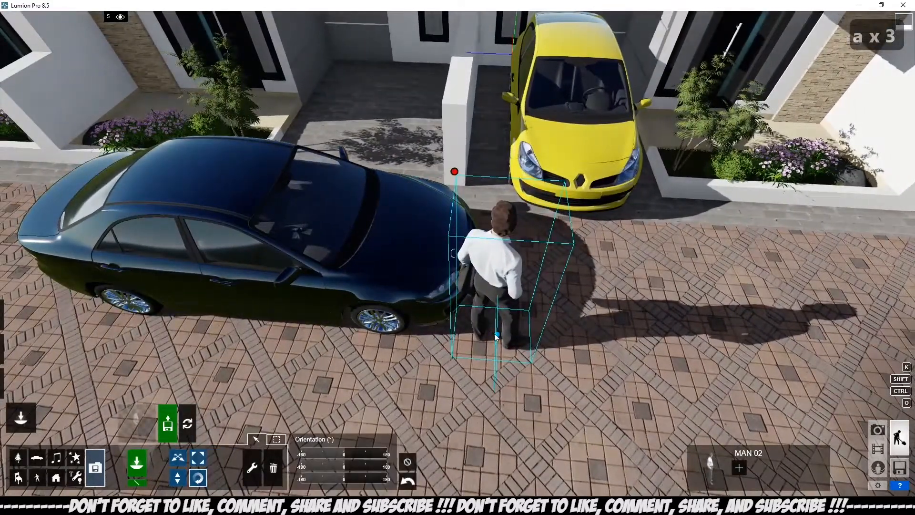
drag(496, 336, 539, 378)
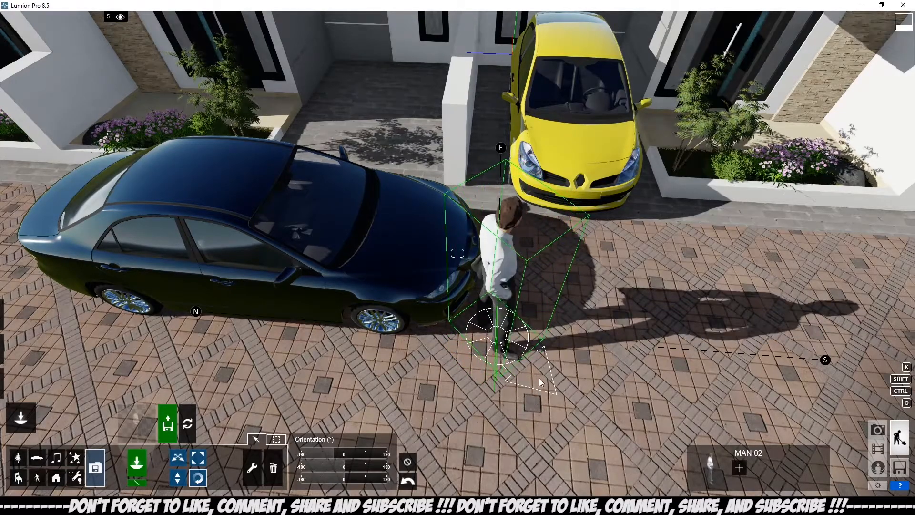
Inspect the placed man, the parked cars and the house fronts from street level
key(d)
key(d)
key(d)
key(d)
key(d)
key(d)
key(d)
key(d)
key(d)
key(d)
key(d)
key(d)
key(d)
key(d)
key(d)
key(d)
right_drag(534, 320, 514, 307)
key(e)
key(e)
key(e)
key(e)
key(e)
key(a)
key(a)
key(a)
key(a)
key(a)
key(a)
key(a)
key(a)
key(a)
key(a)
key(a)
key(a)
key(a)
key(a)
key(a)
key(d)
key(d)
key(d)
key(d)
key(d)
key(d)
key(d)
key(d)
key(d)
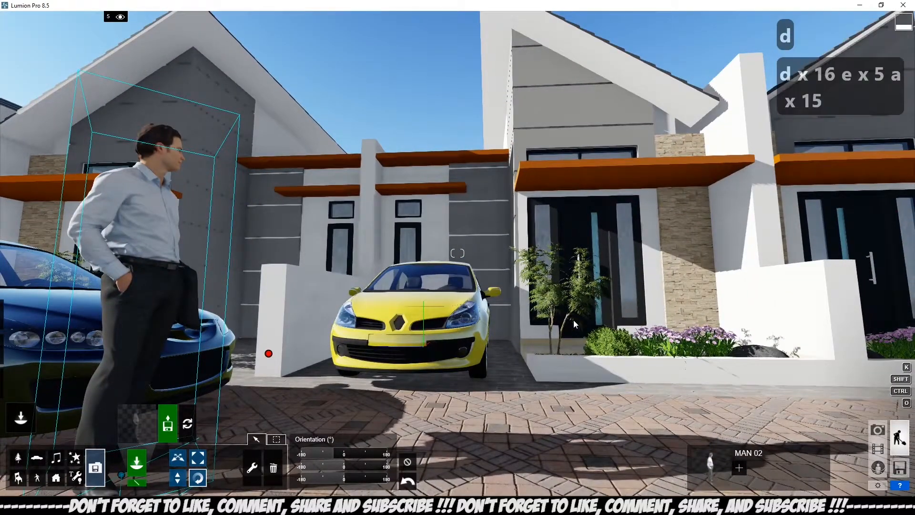
Import the FAMILY 01 SketchUp model from the PEOPLE folder
right_drag(574, 319, 555, 405)
key(q)
key(q)
key(q)
key(q)
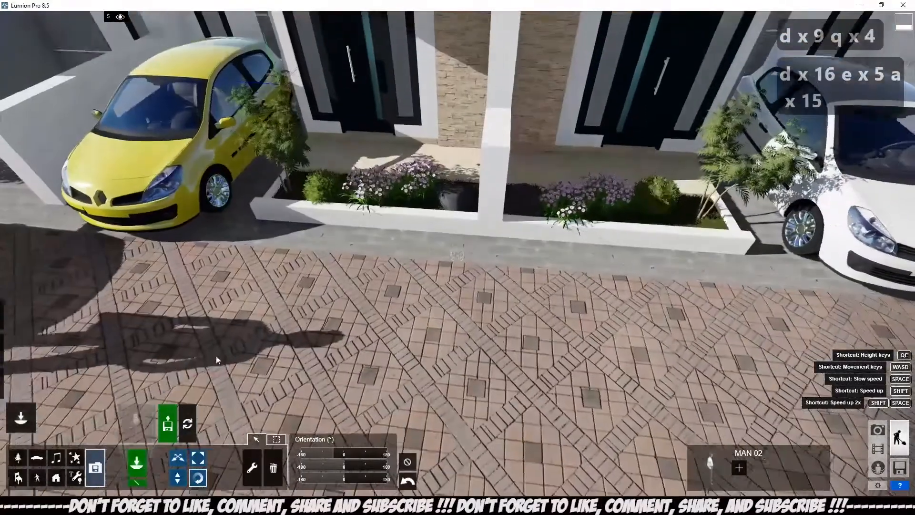
click(168, 422)
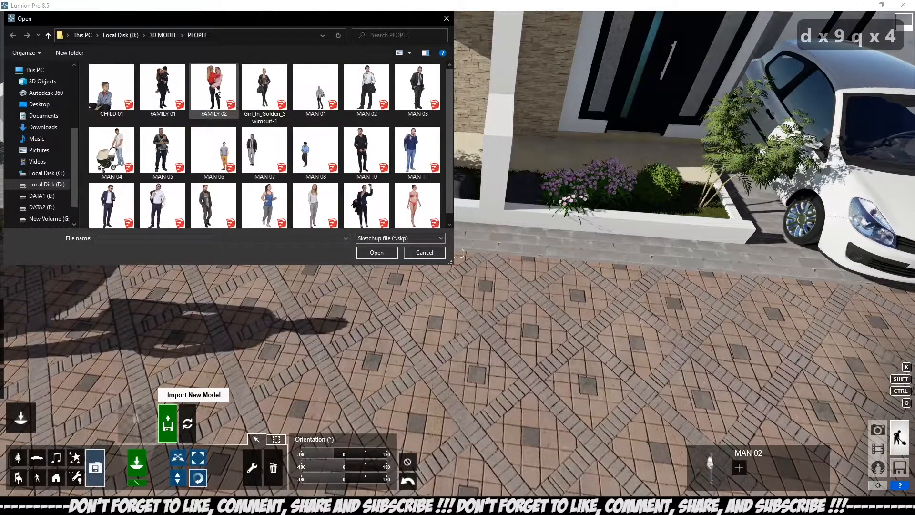
click(167, 92)
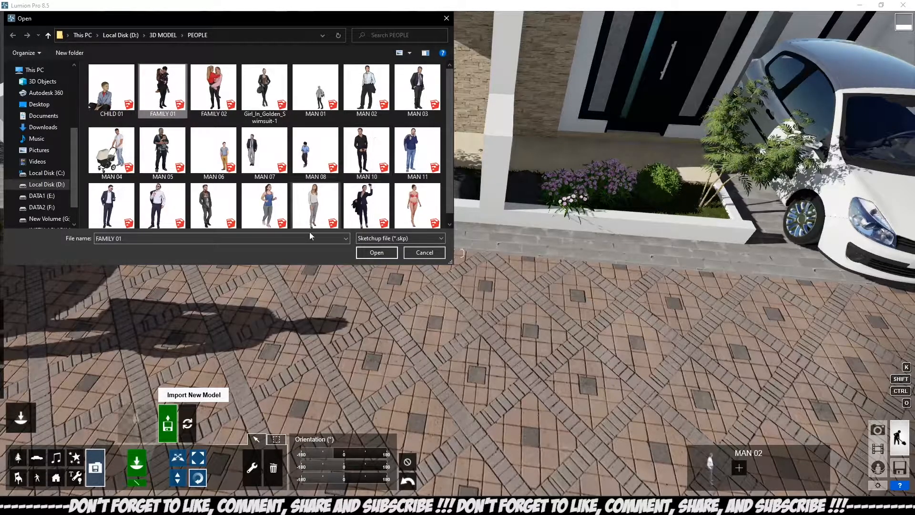
click(375, 253)
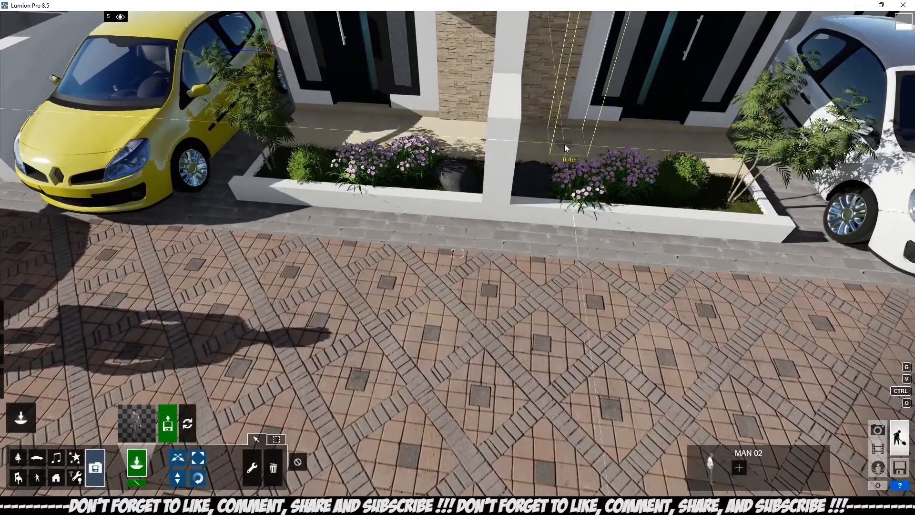
Place the FAMILY 01 figures on the terrace behind the planter nearest the white car and rotate them
click(564, 144)
key(d)
key(w)
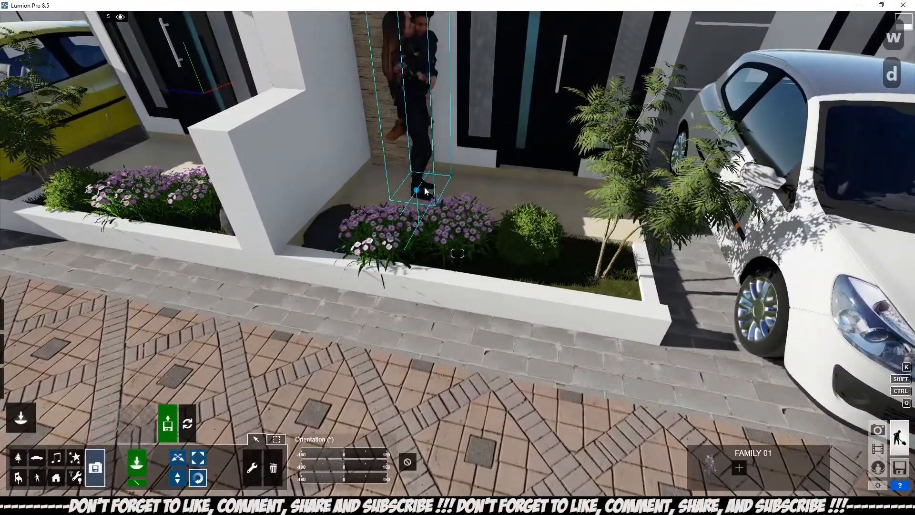
drag(419, 191, 451, 216)
right_drag(451, 215, 562, 265)
key(a)
key(d)
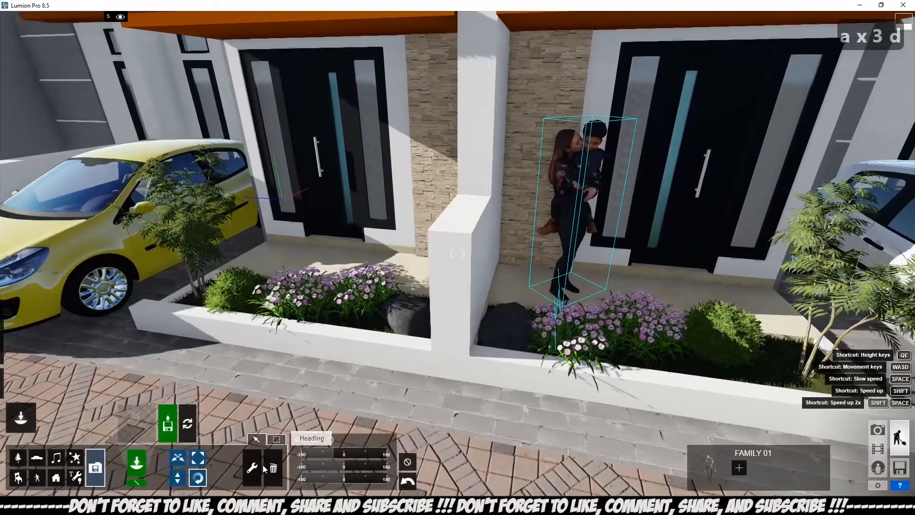
Move the FAMILY 01 figures along the terrace to stand in front of the black entrance door
click(178, 458)
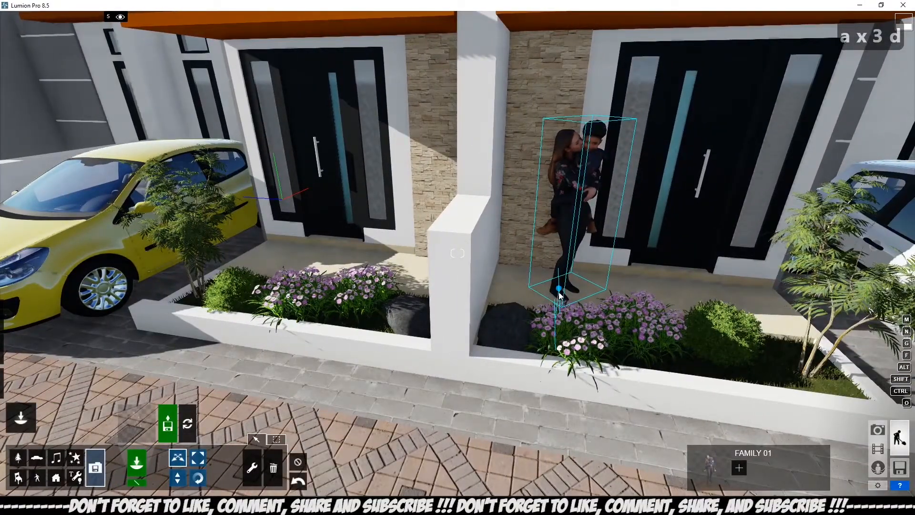
drag(559, 288, 654, 298)
key(d)
key(a)
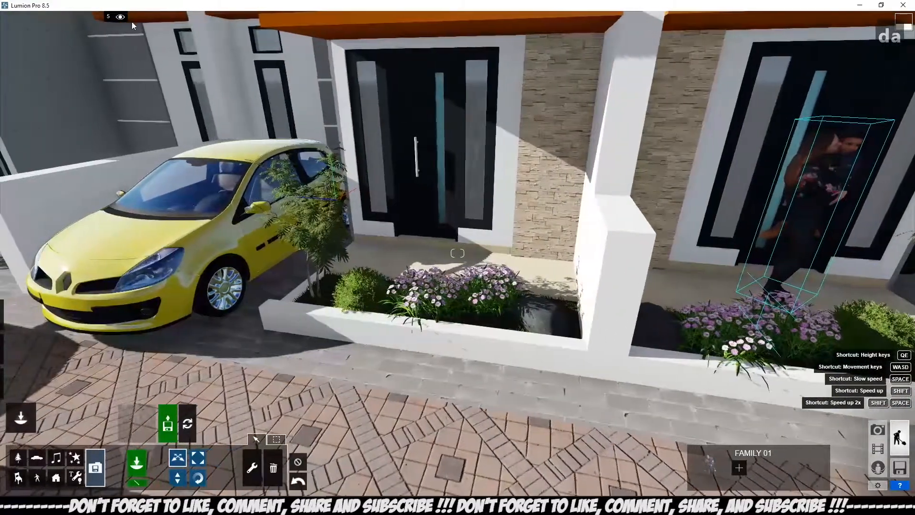
With layer 5 hidden and layer 4 active, choose the rectangular metal drain grate from the Outdoor Library
click(120, 17)
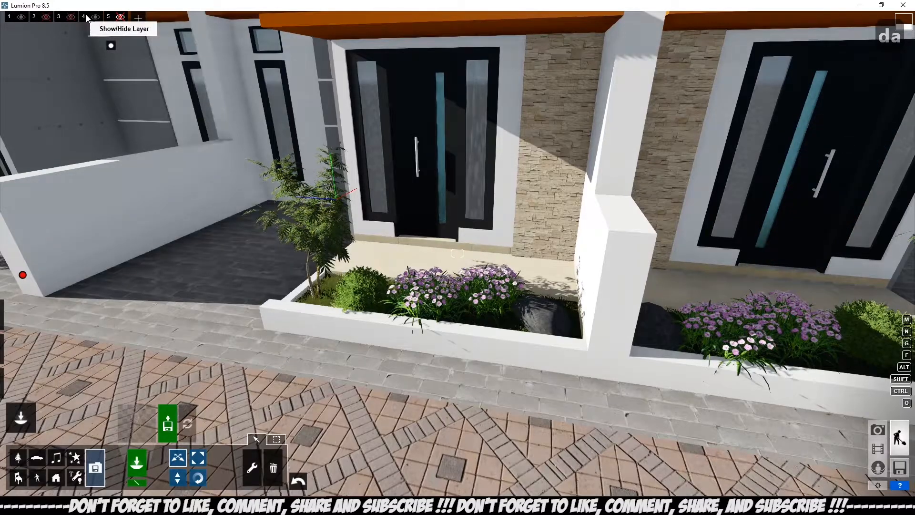
click(60, 478)
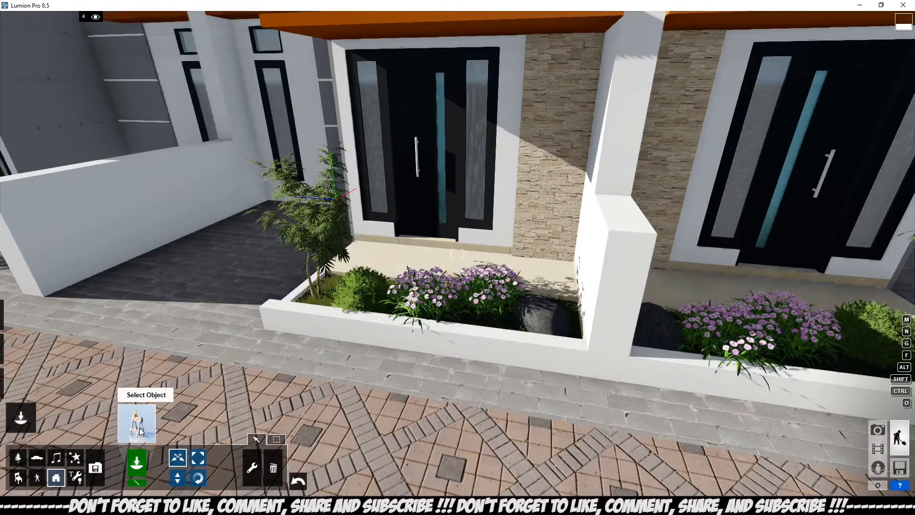
click(139, 427)
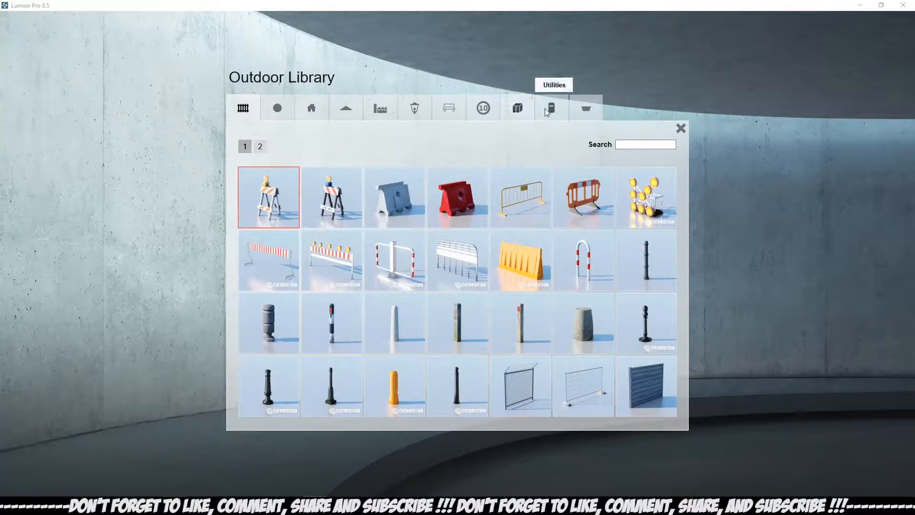
click(590, 110)
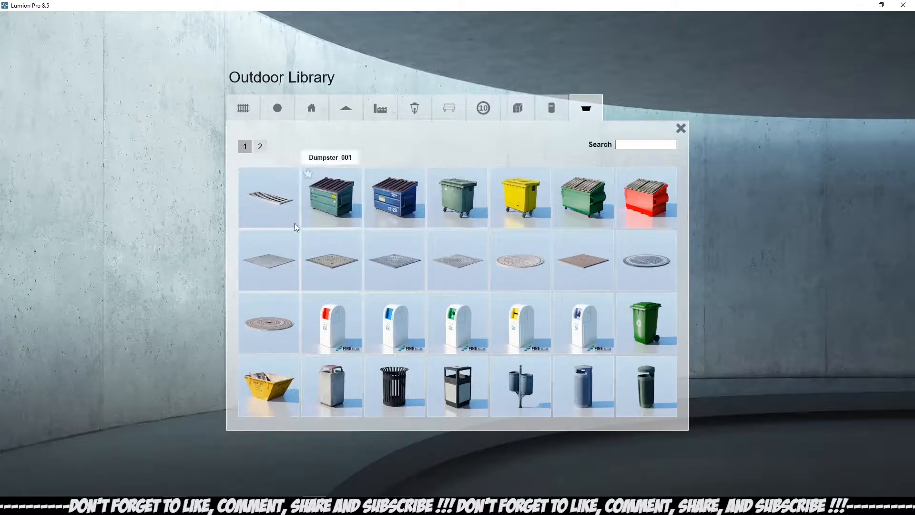
click(275, 207)
Place the drain grate on the grey paving in front of the white dividing wall and rotate it parallel to the planters
right_drag(470, 368, 480, 301)
click(479, 300)
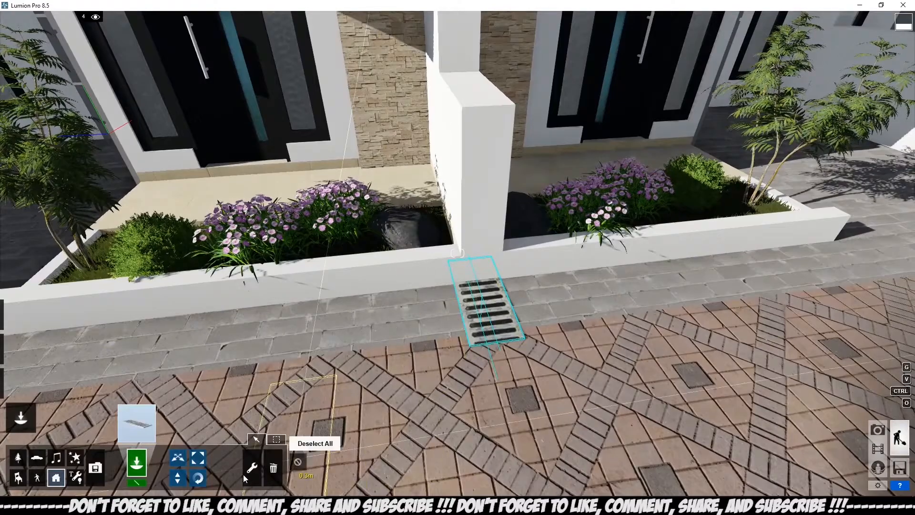
click(200, 476)
drag(480, 298, 518, 390)
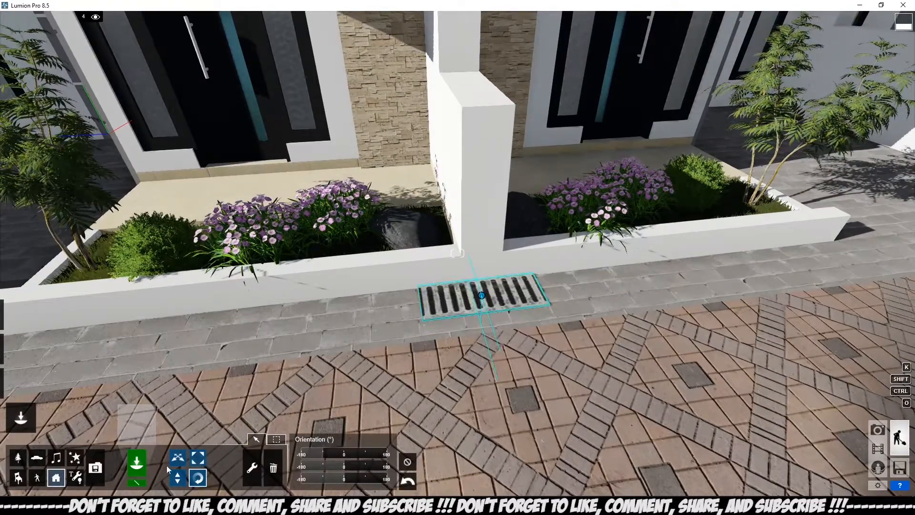
Nudge the drain grate slightly along the grey paving in front of the white dividing wall
click(177, 457)
right_drag(438, 268, 470, 165)
key(q)
key(q)
key(s)
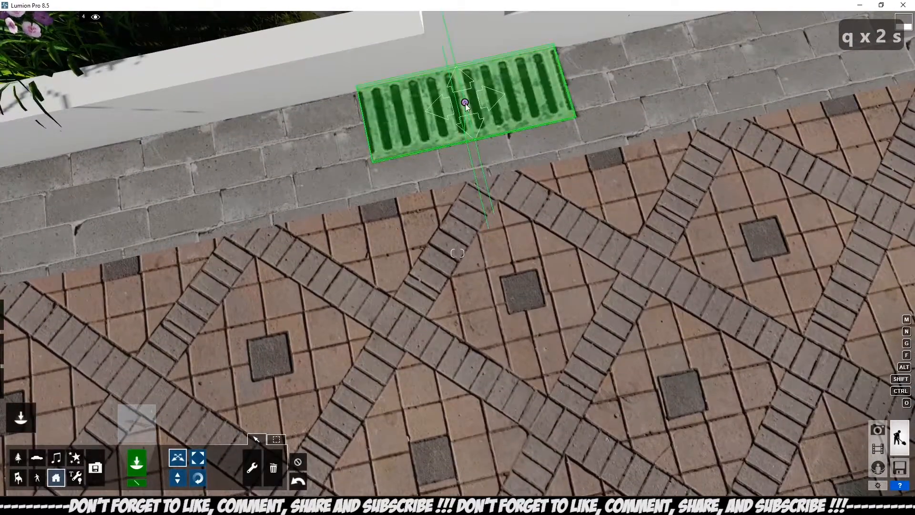
click(465, 104)
drag(465, 116, 471, 109)
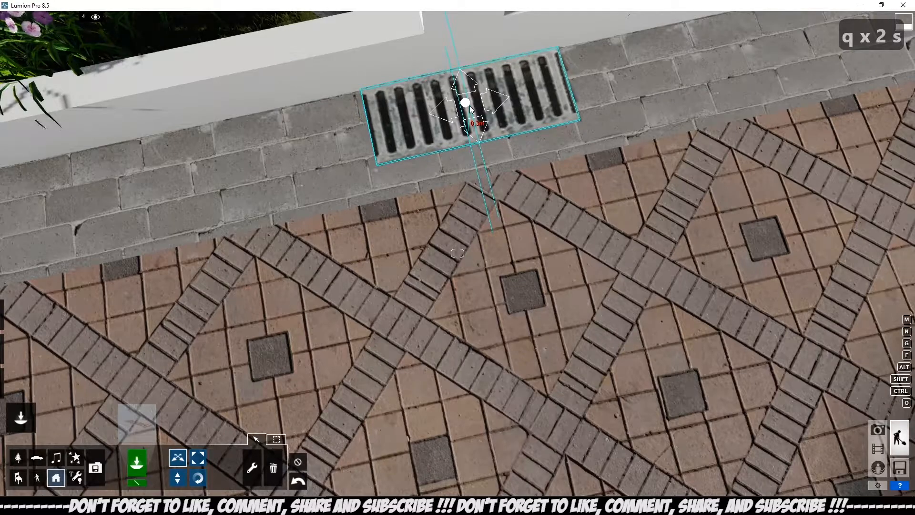
Browse the Outdoor Library's bins, utilities, storage, buildings and assorted categories for decorative objects suited to the house entrances
click(157, 410)
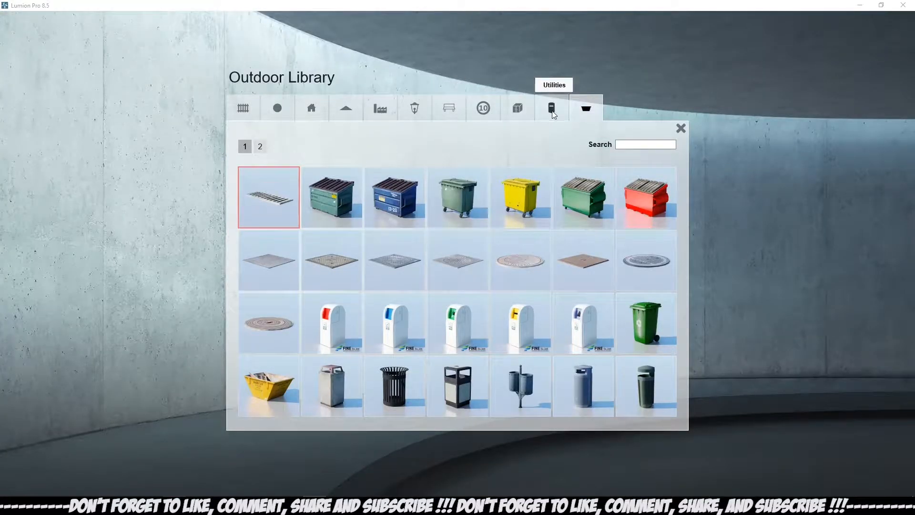
click(260, 146)
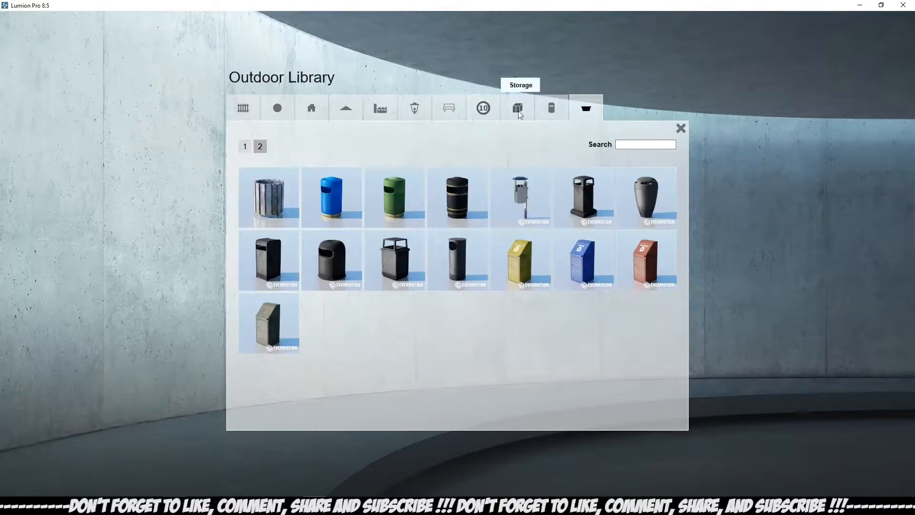
click(551, 111)
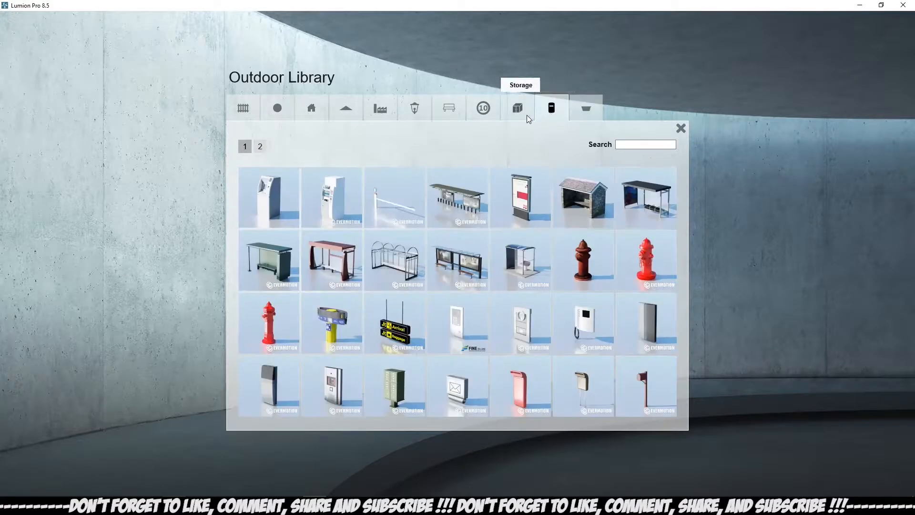
click(262, 148)
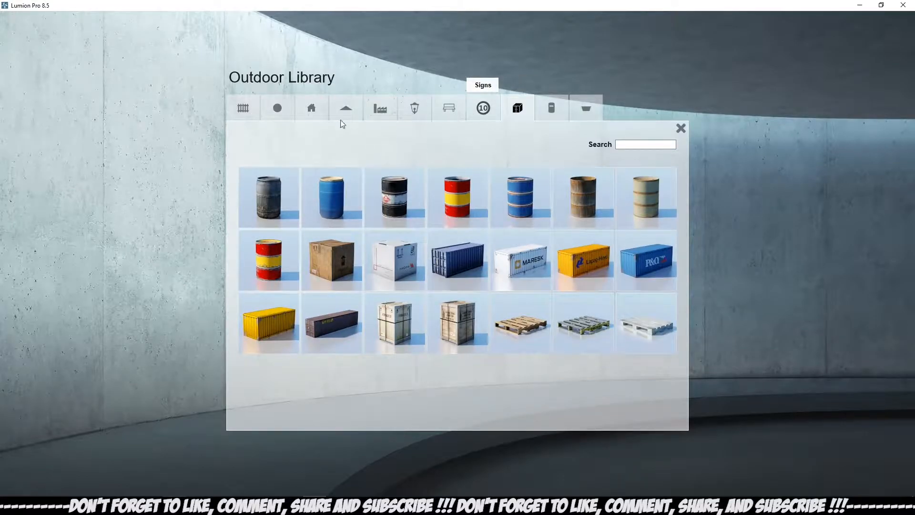
click(296, 111)
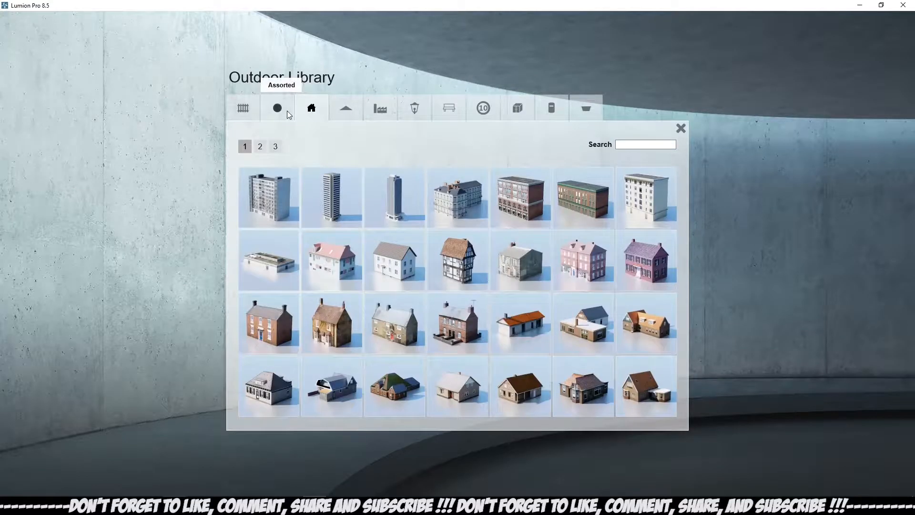
click(281, 113)
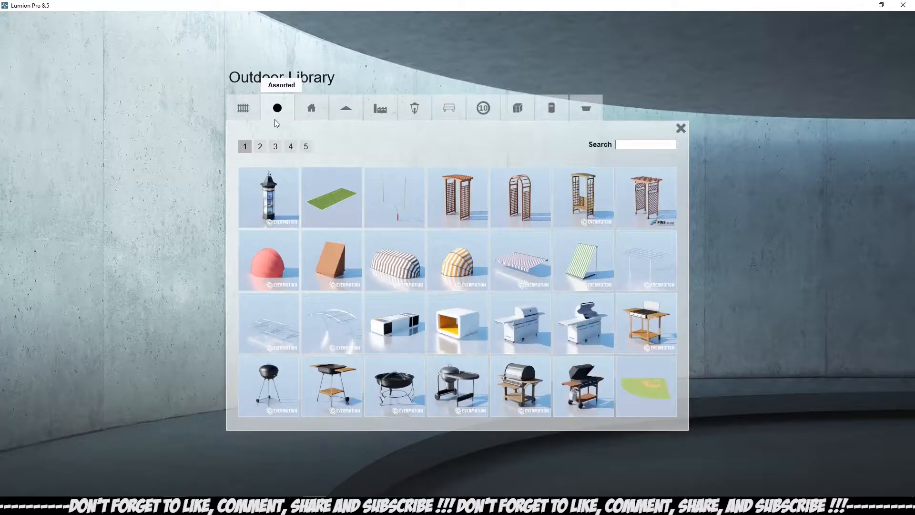
click(259, 147)
click(275, 146)
click(291, 146)
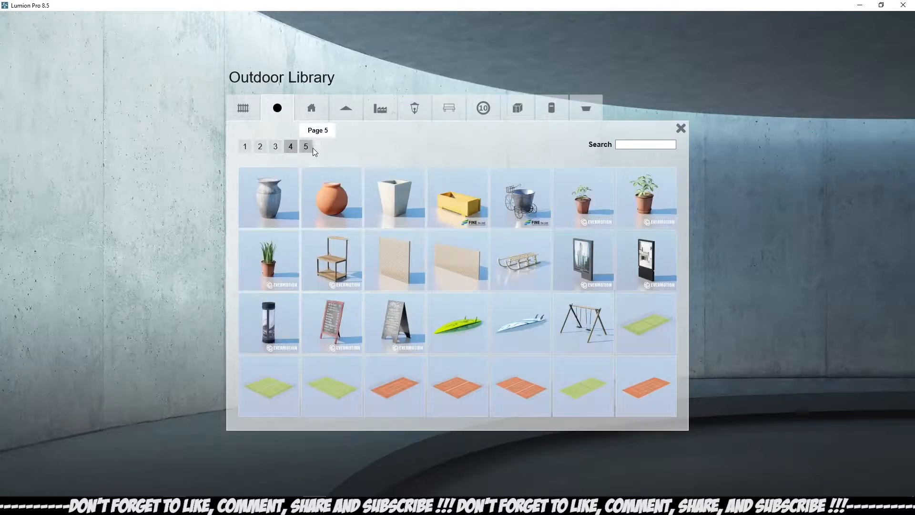
click(306, 147)
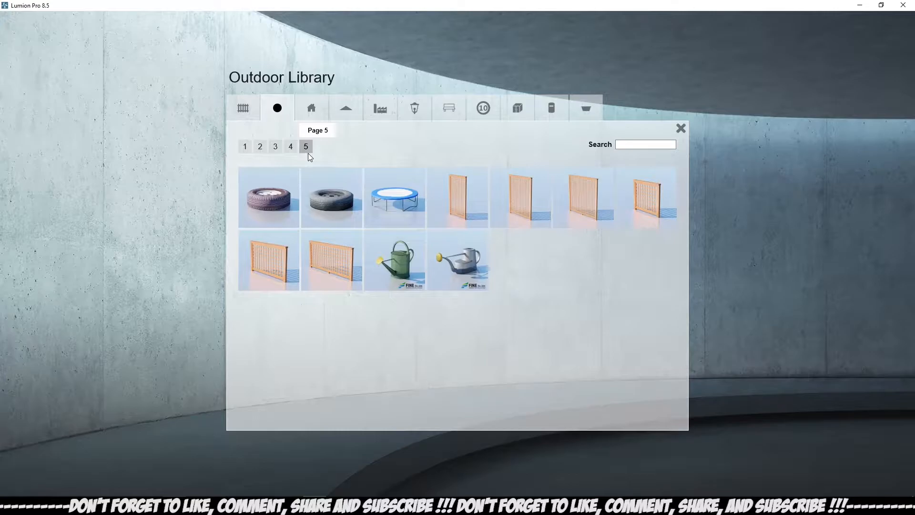
click(291, 148)
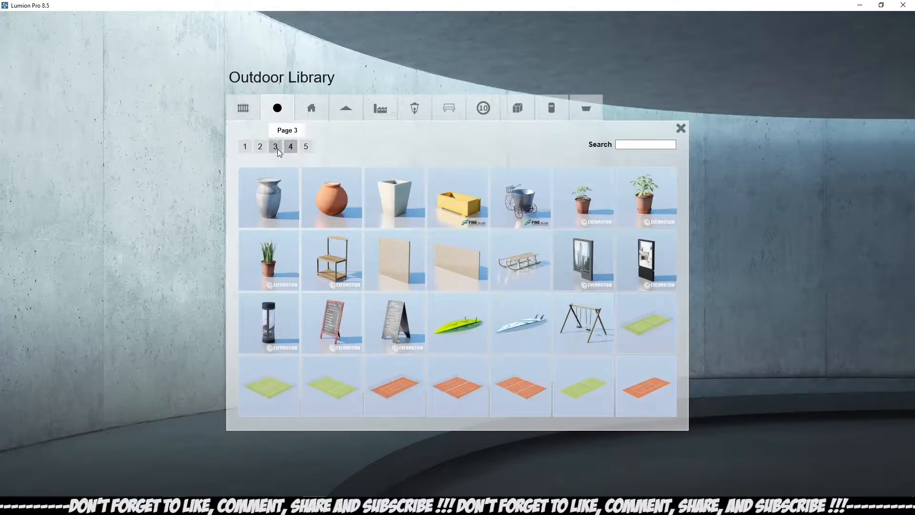
Choose the tapered square planter, Planter_016, and place it on the terrace against the stone-clad wall beside the black door
click(289, 179)
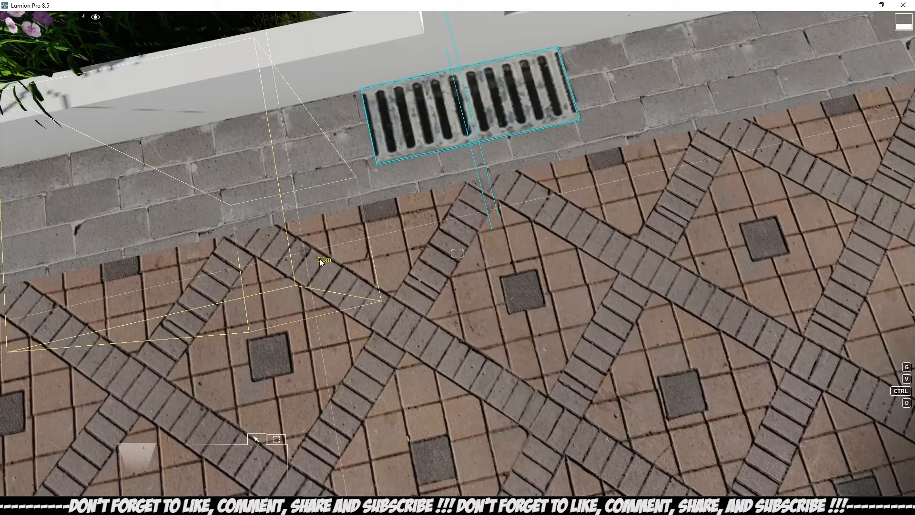
click(134, 416)
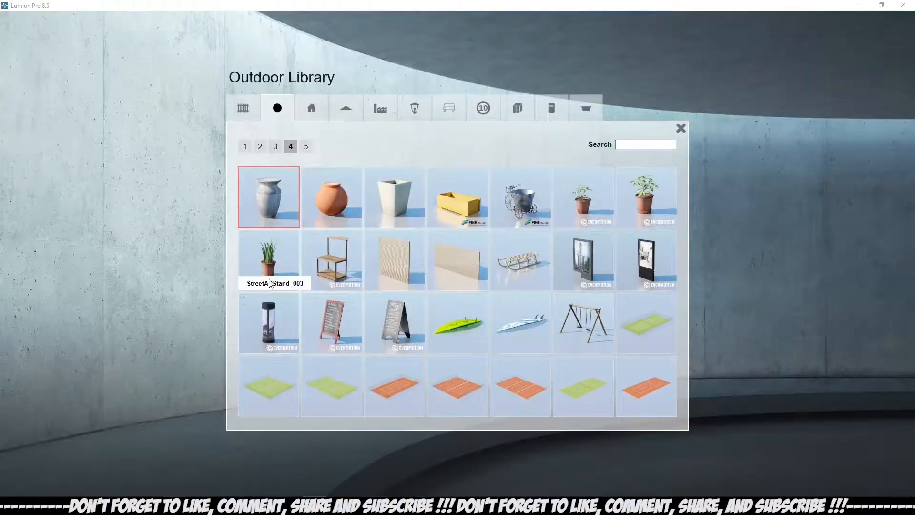
click(391, 195)
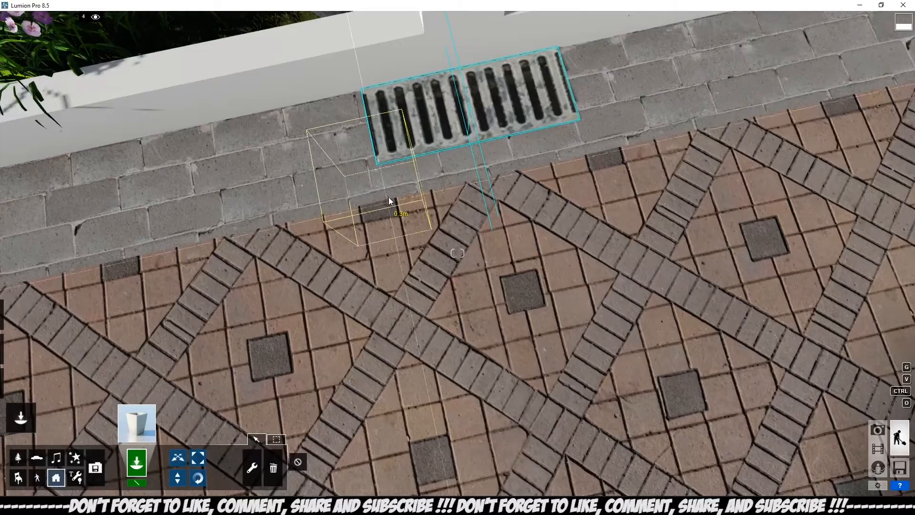
scroll(383, 149, up, 5)
key(d)
right_drag(369, 135, 303, 146)
key(q)
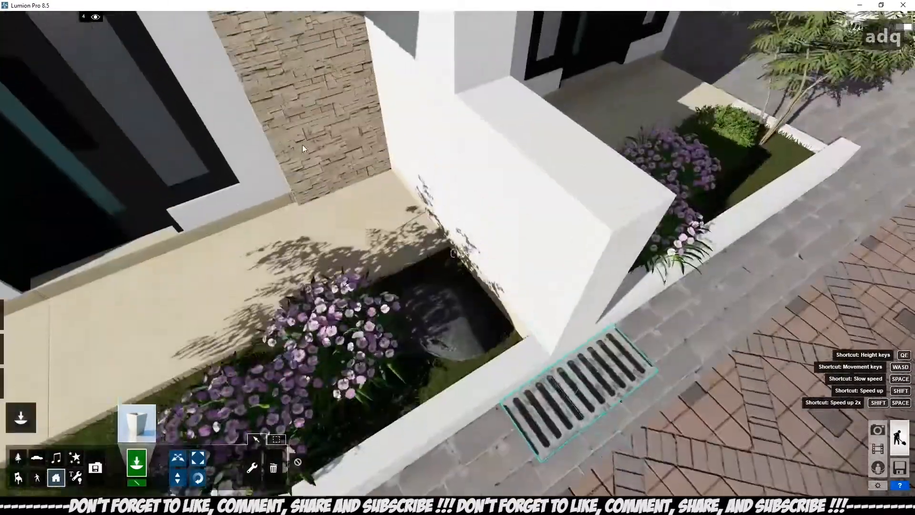
click(357, 229)
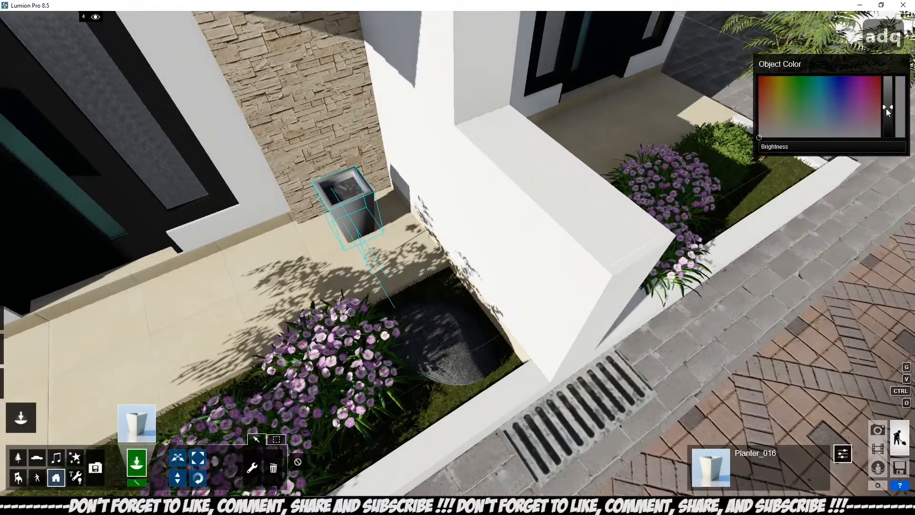
Darken the tapered planter's colour to black and adjust its size slightly
drag(885, 108, 882, 142)
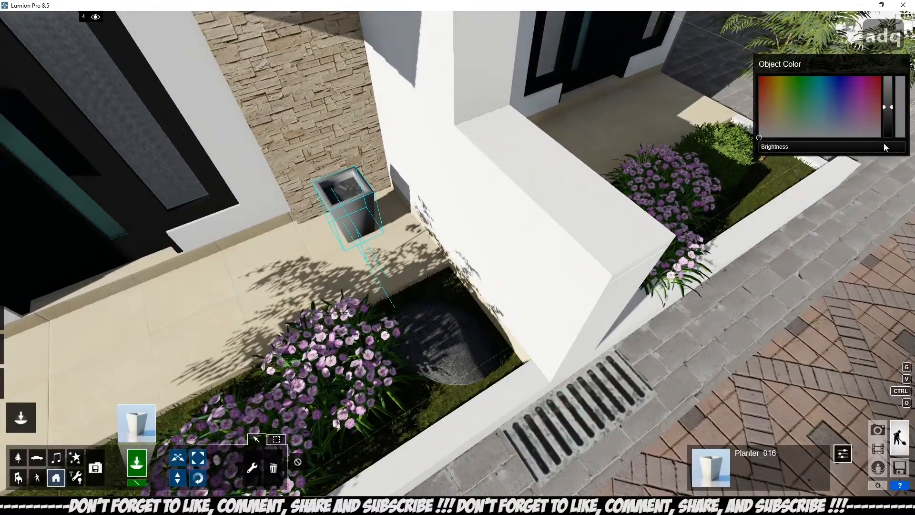
click(197, 457)
drag(355, 231, 359, 217)
Choose the wooden plant shelf and place it on the neighbouring terrace in front of the stone-clad wall
click(150, 424)
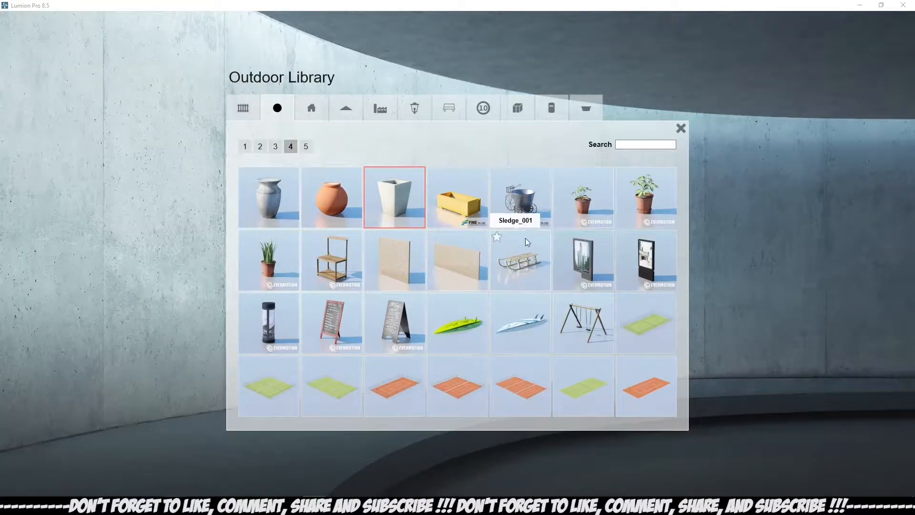
click(338, 258)
key(d)
key(d)
key(d)
key(d)
key(d)
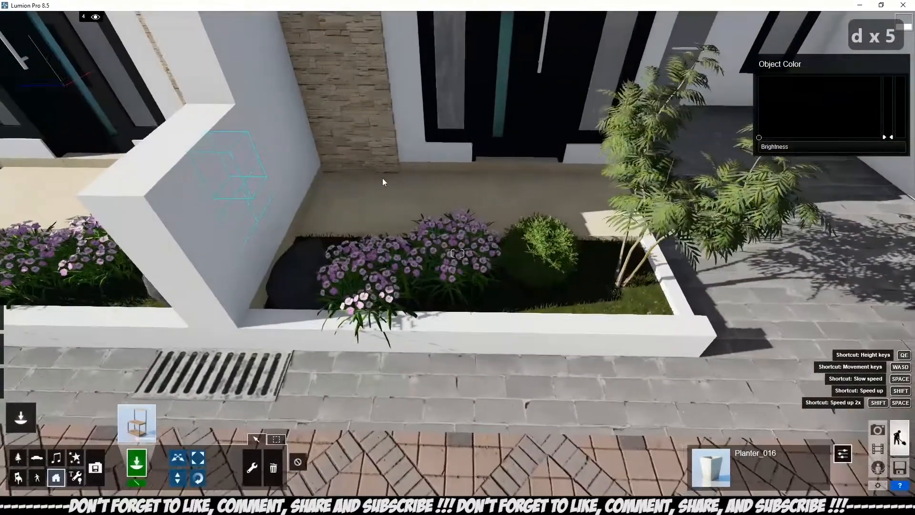
click(365, 192)
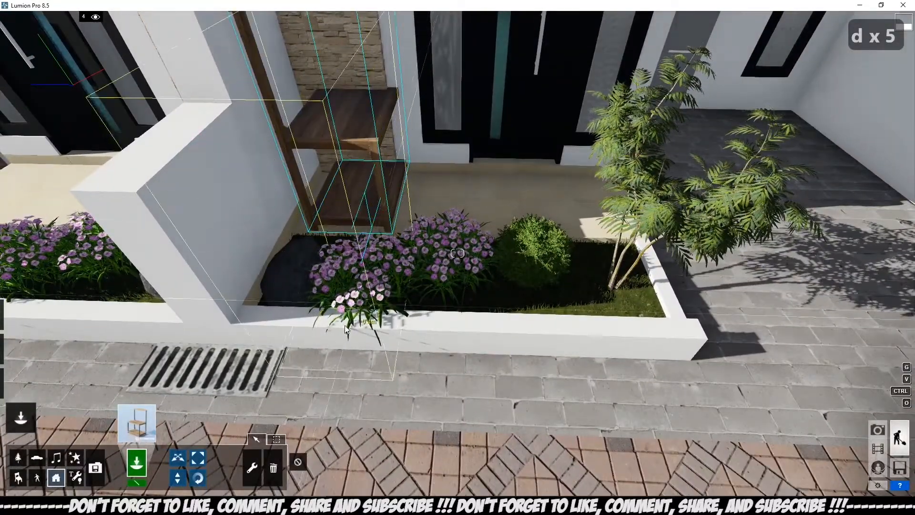
Rotate the wooden shelf to face the street and shrink it to fit the terrace
click(198, 477)
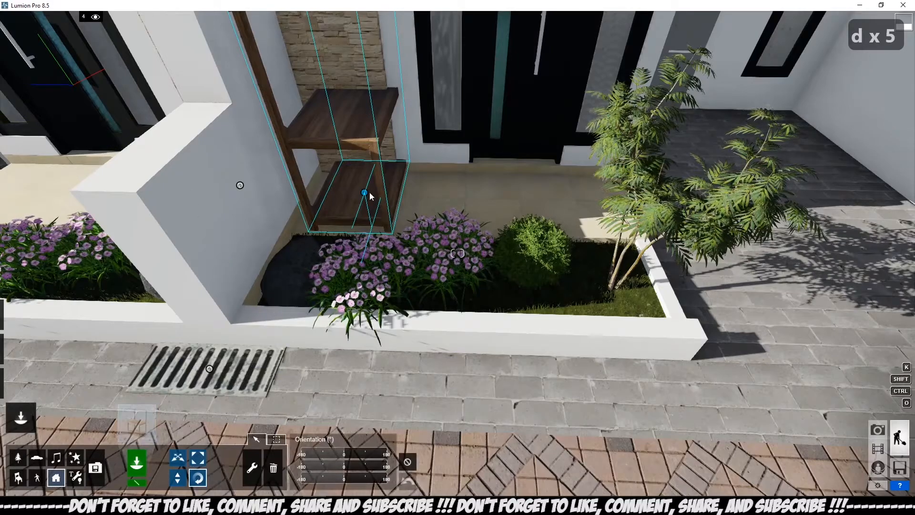
drag(364, 193, 335, 275)
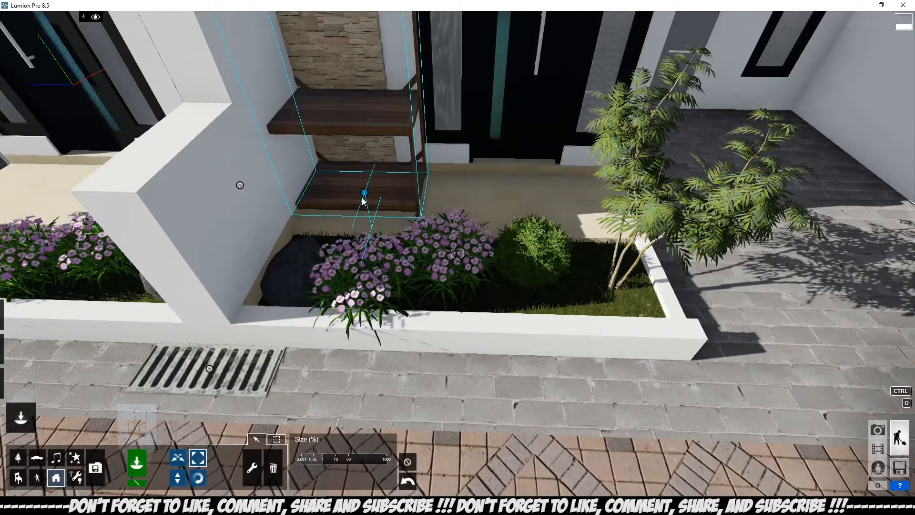
drag(364, 192, 314, 301)
Move the wooden shelf closer to the white dividing wall, in front of the stone cladding
click(177, 460)
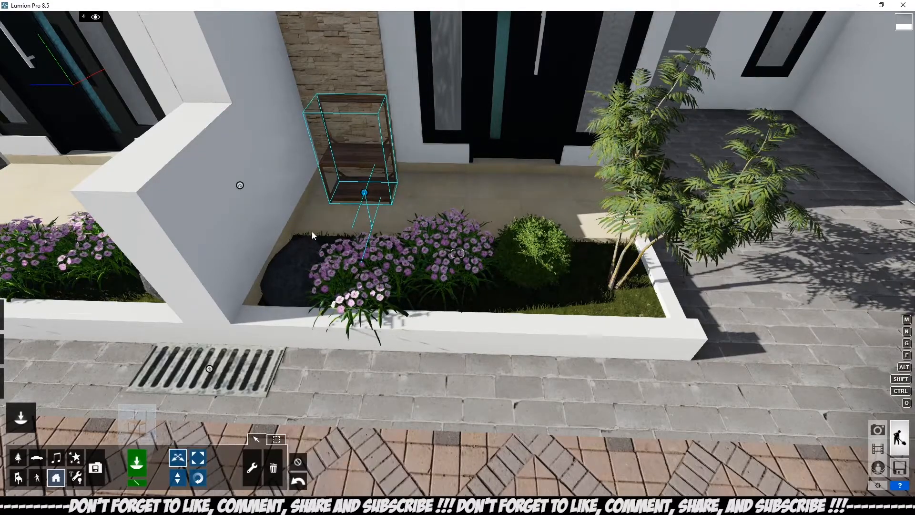
scroll(334, 215, up, 2)
key(a)
scroll(457, 179, up, 3)
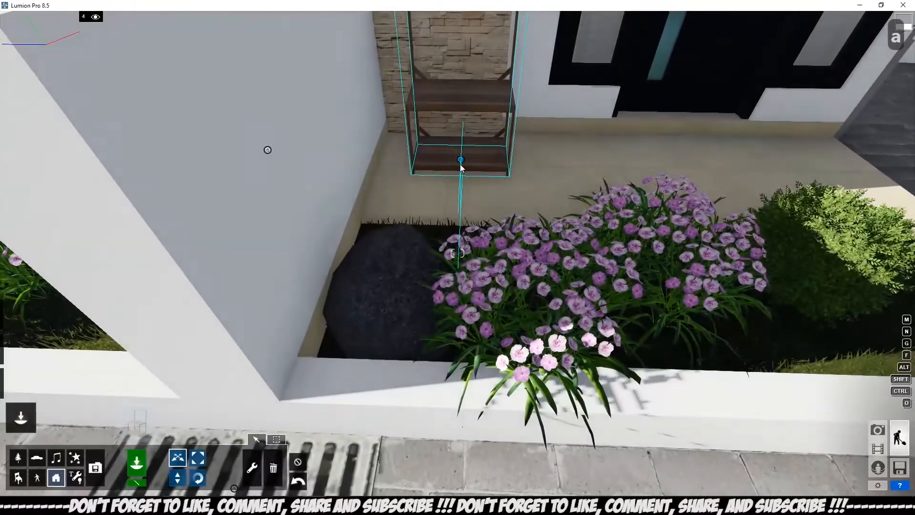
drag(457, 178, 442, 168)
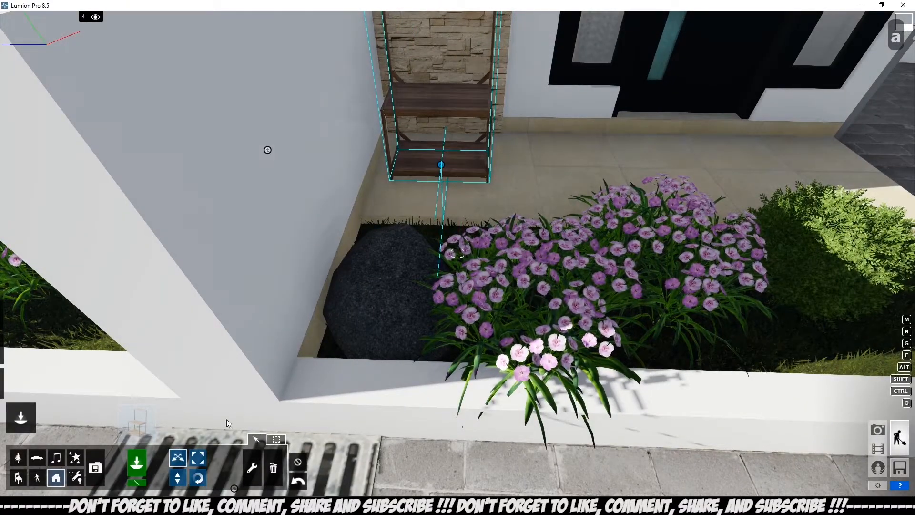
Enlarge the wooden shelf slightly and shift it just clear of the white dividing wall
click(196, 457)
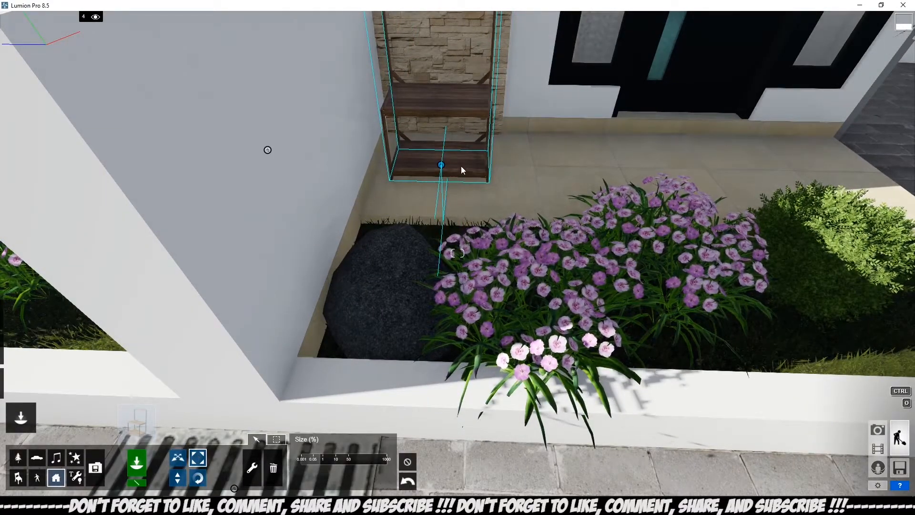
mouse_move(441, 165)
mouse_down()
mouse_move(439, 155)
mouse_move(441, 165)
mouse_up()
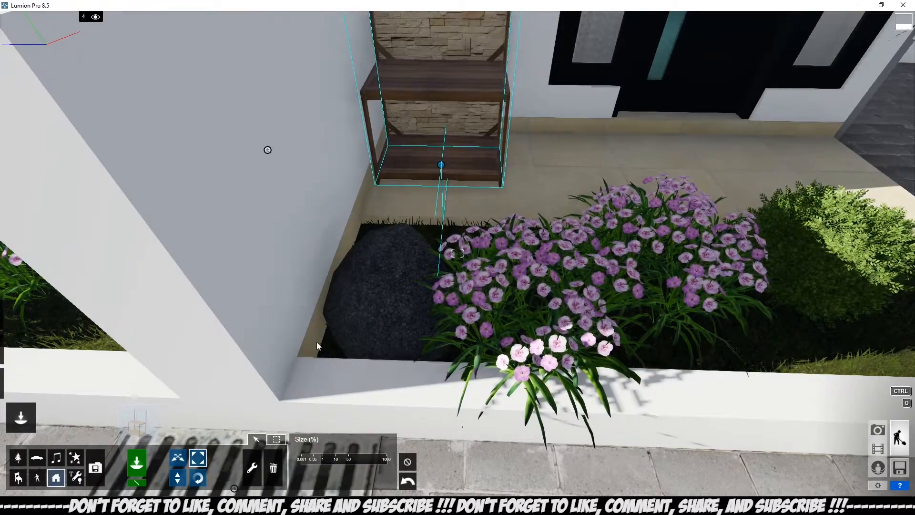
click(180, 455)
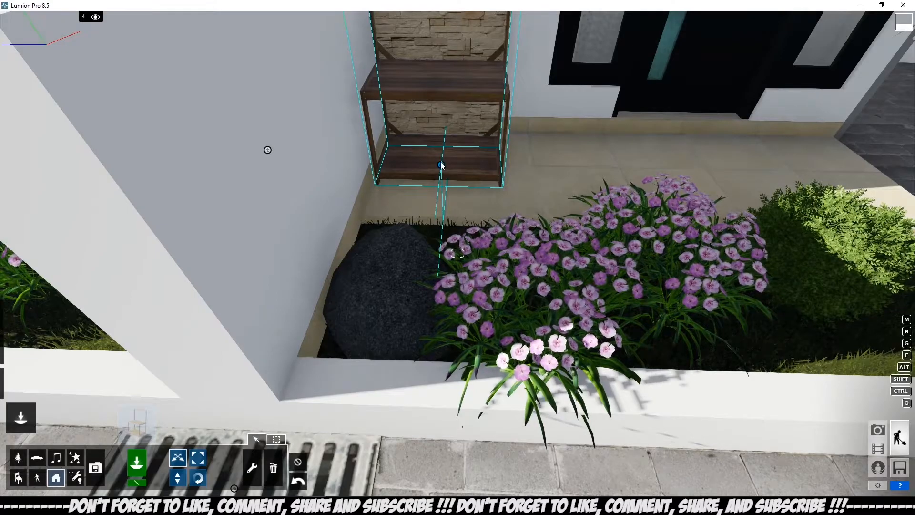
drag(440, 164, 446, 163)
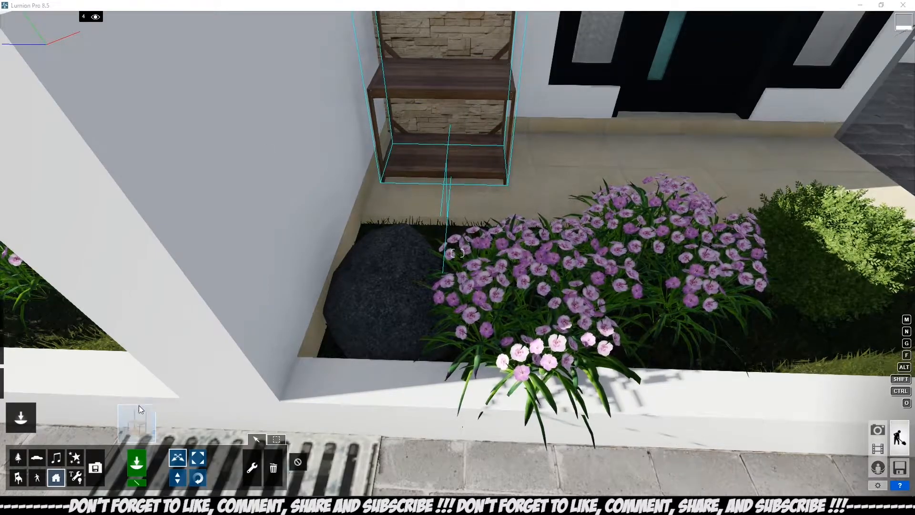
Place small PlantPot_008 potted plants side by side on the wooden shelf's lower board
click(139, 416)
click(580, 205)
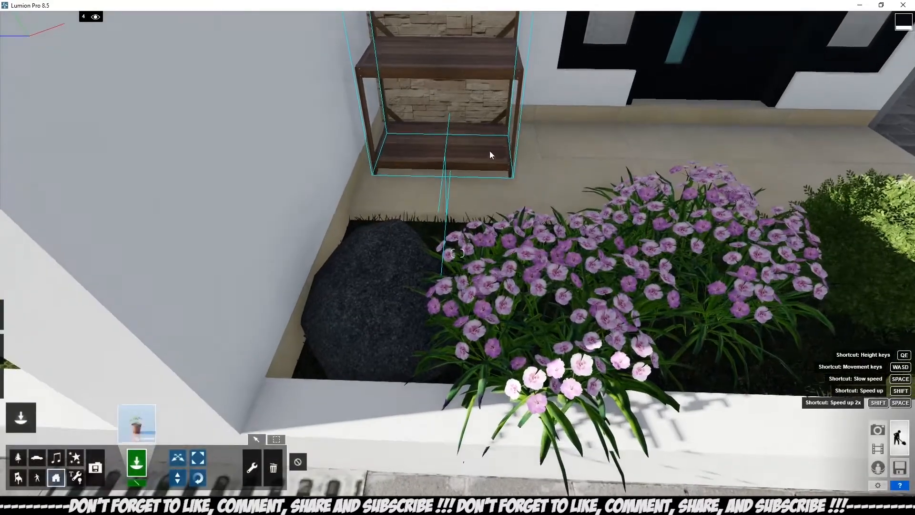
click(479, 146)
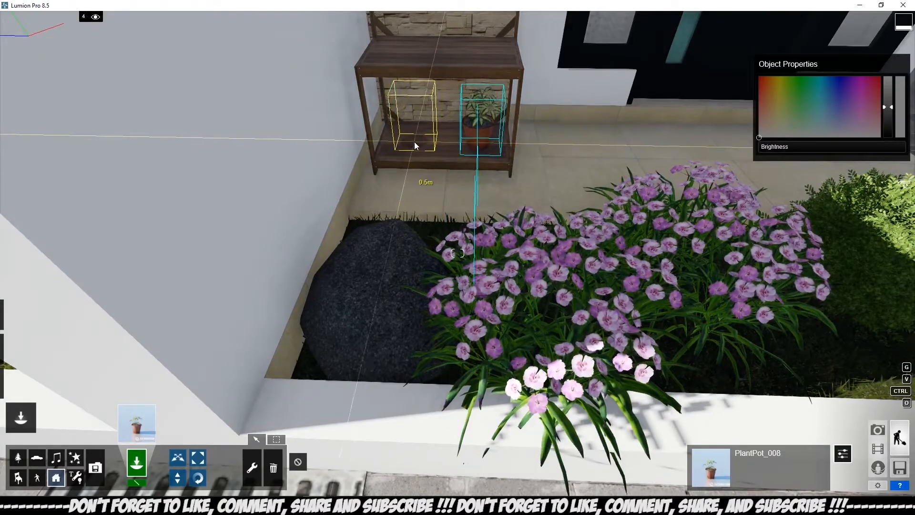
click(414, 142)
Place two PlantPot_009 potted plants side by side on the wooden shelf's upper board
click(139, 420)
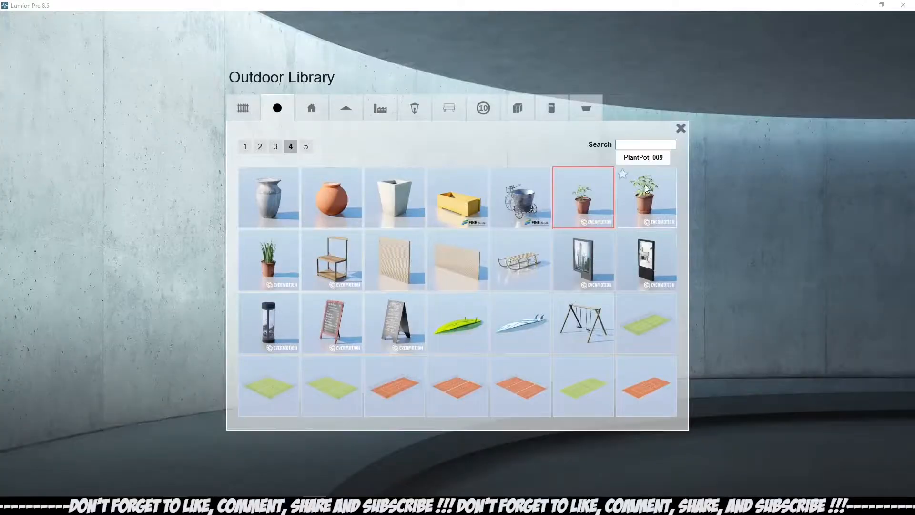
click(630, 191)
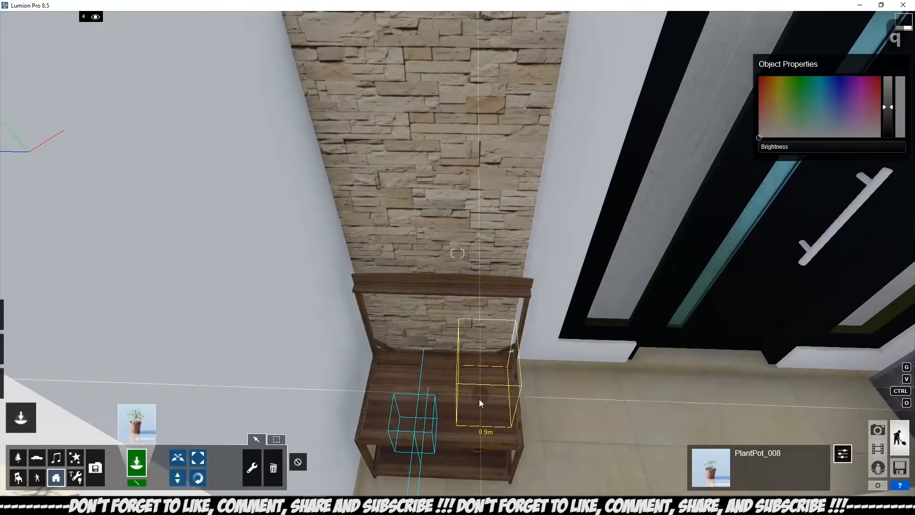
click(480, 400)
click(404, 396)
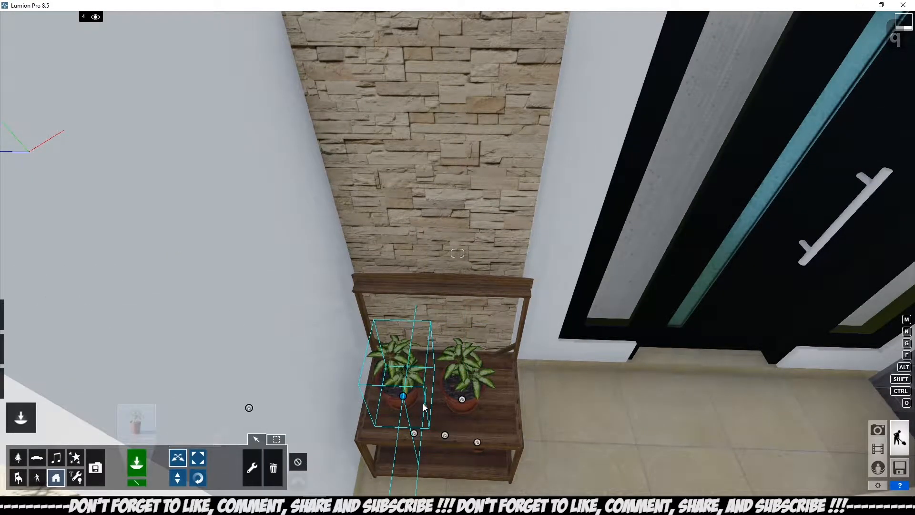
click(135, 423)
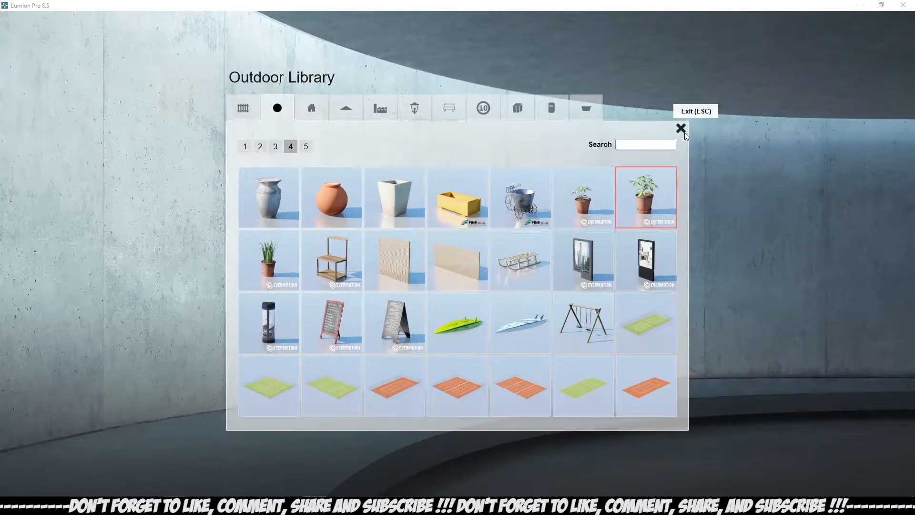
Place a Begonia_001 plant in the empty black planter beside the stone cladding and enlarge it until it overfills the planter
click(683, 131)
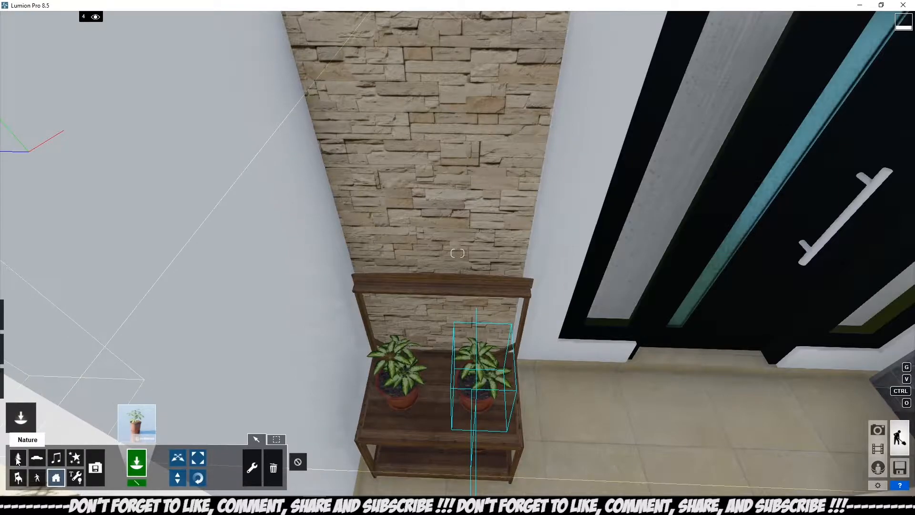
click(140, 424)
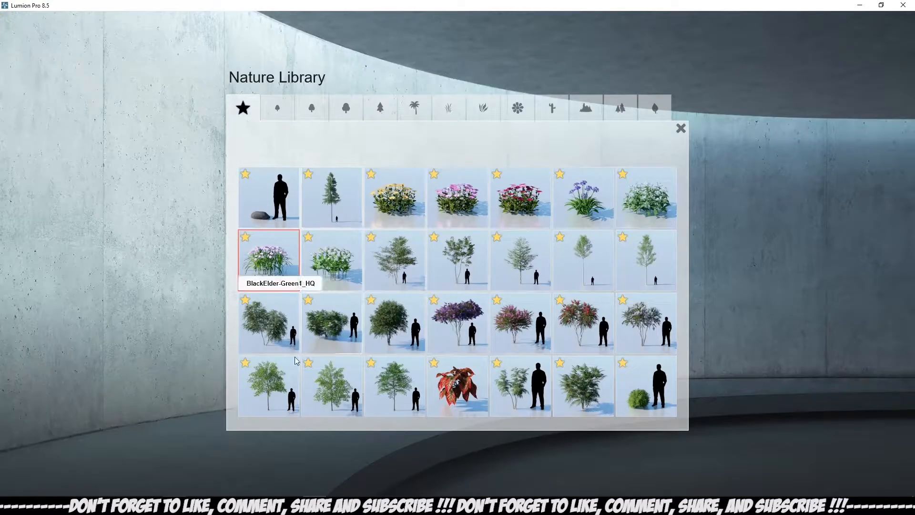
click(455, 387)
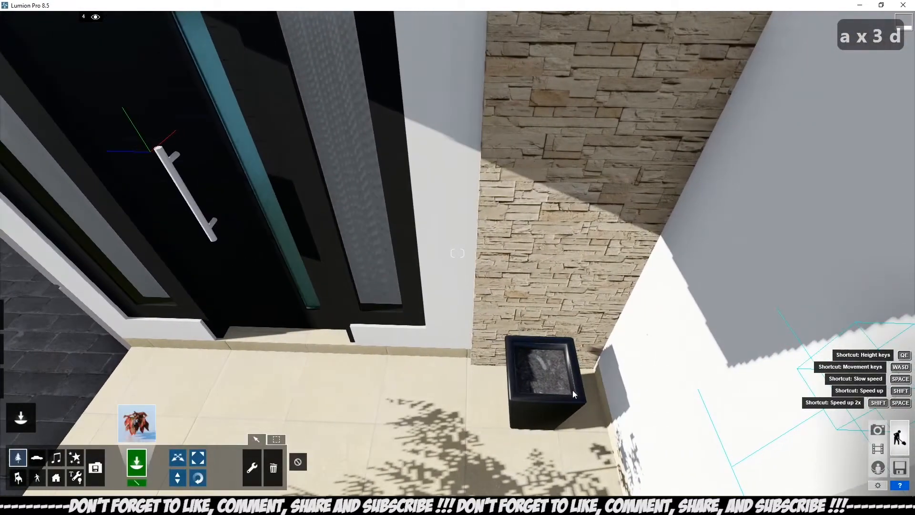
click(536, 378)
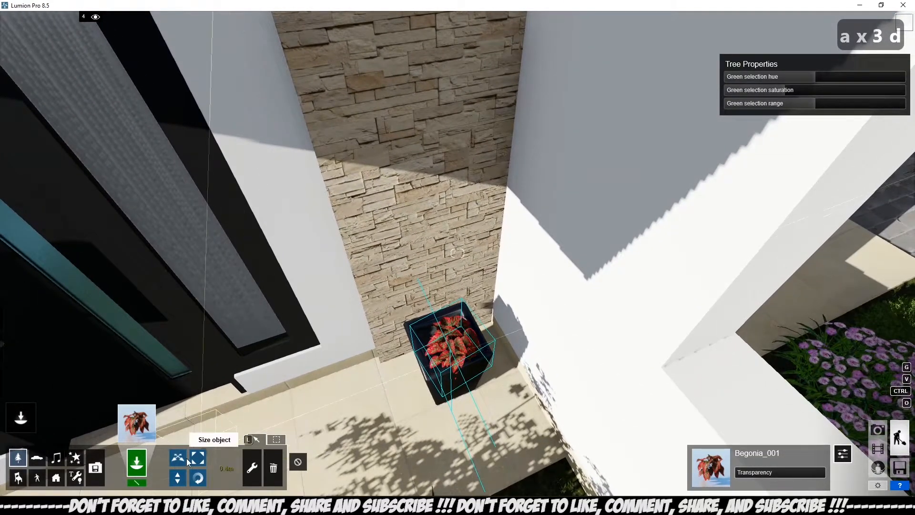
click(198, 457)
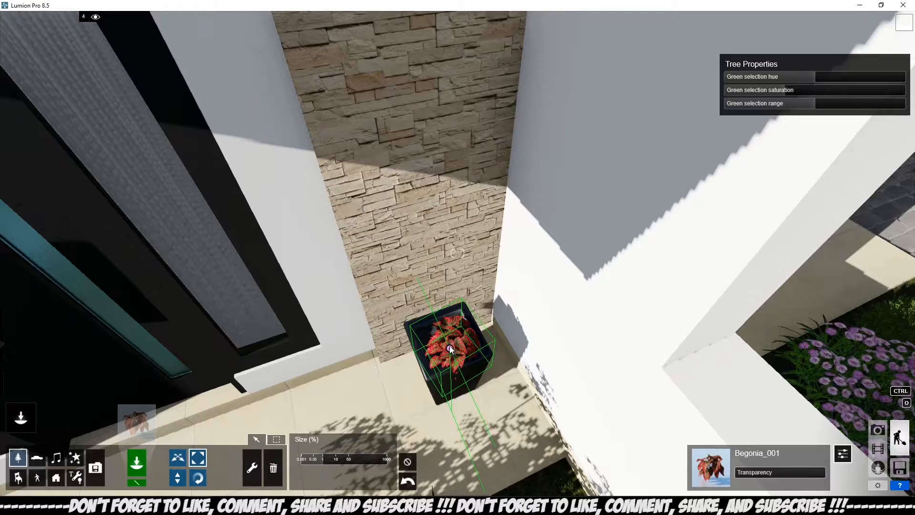
drag(450, 345, 430, 369)
Shift the Begonia_001 plant slightly away from the stone cladding over the black planter and check its fit from the front
key(e)
right_drag(428, 366, 530, 280)
key(w)
key(q)
key(q)
key(a)
key(w)
key(e)
key(a)
key(q)
key(a)
key(d)
key(d)
key(q)
key(a)
key(a)
click(185, 453)
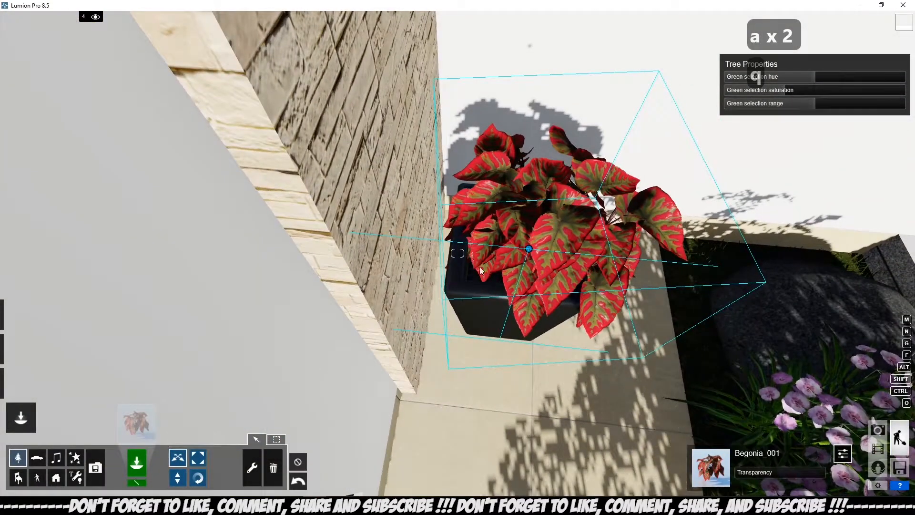
drag(530, 249, 556, 254)
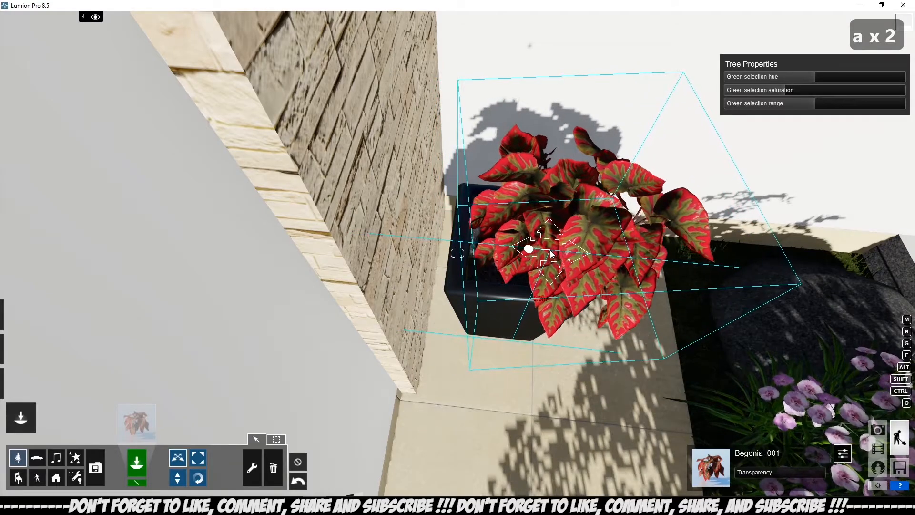
key(d)
right_drag(556, 253, 329, 214)
key(w)
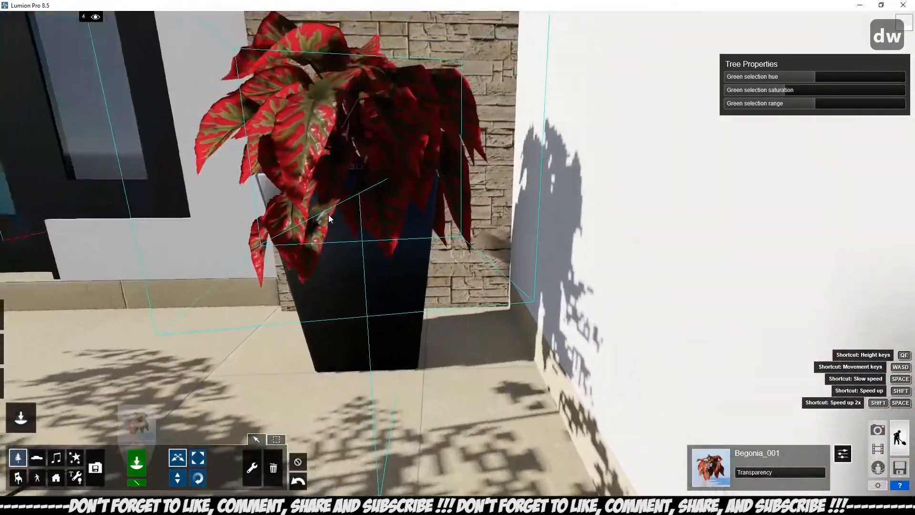
key(s)
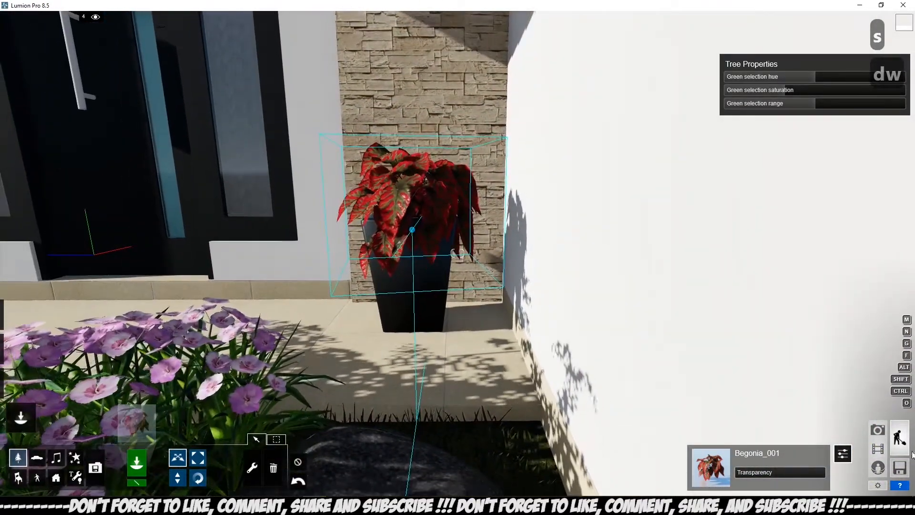
Restore the saved camera of photo 1 and enable its Reflection effect
click(875, 430)
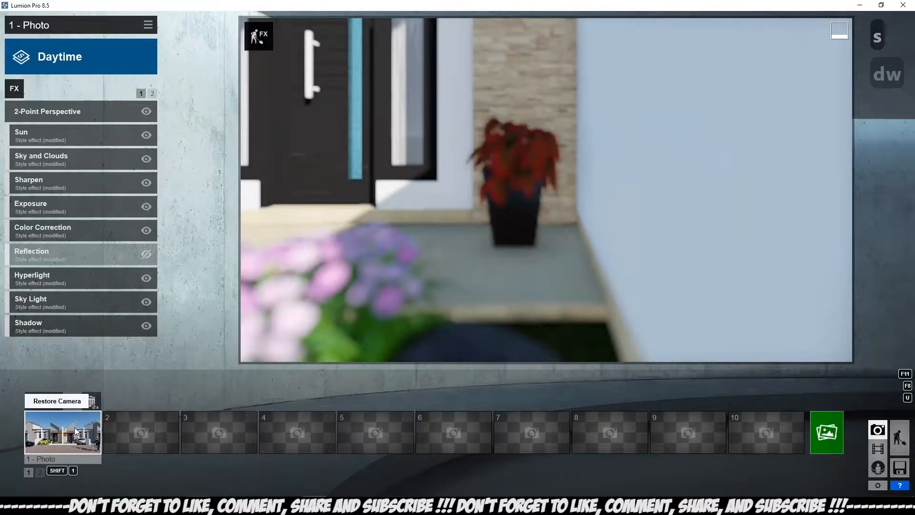
click(77, 431)
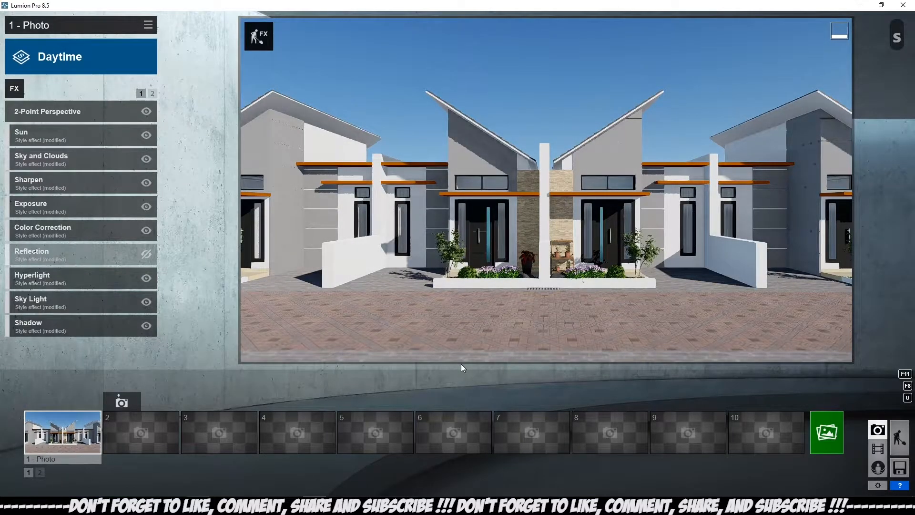
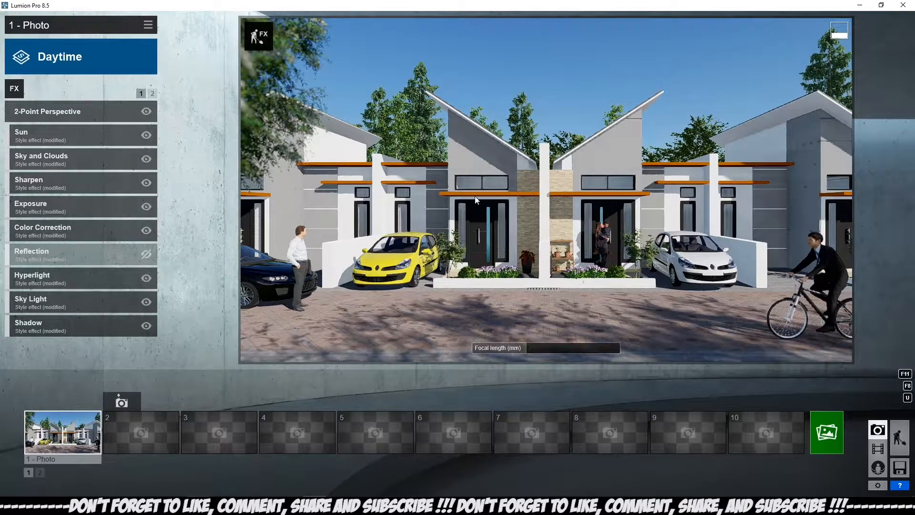
click(146, 254)
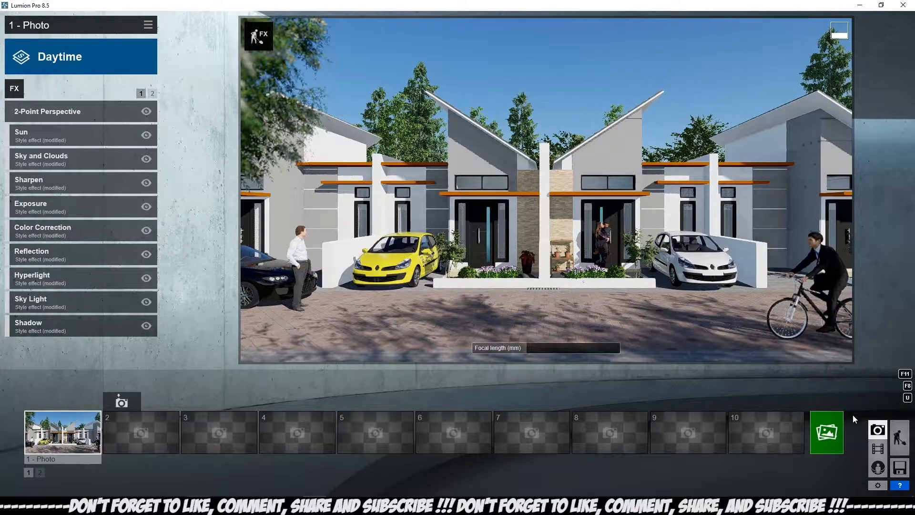
Render the current shot at Email size, 1280x720, as JPG file 05 in the RENDER IMAGE folder
click(819, 436)
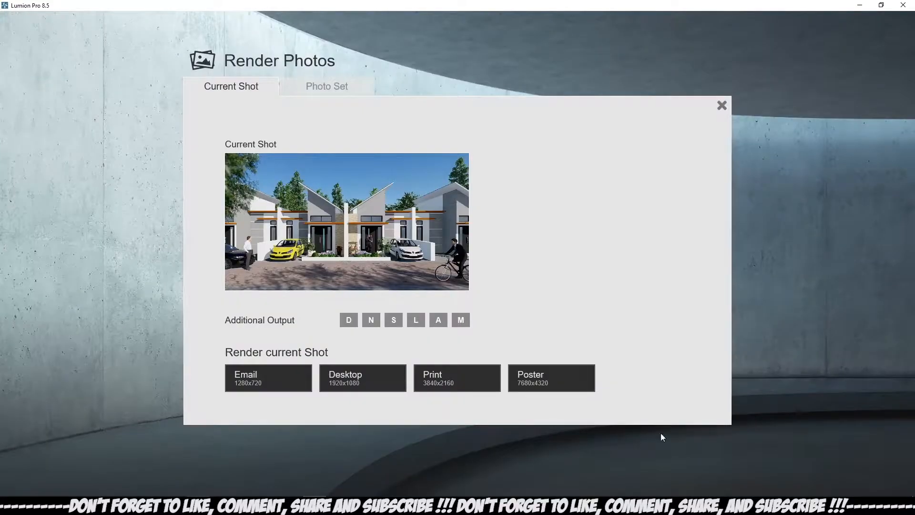
click(253, 381)
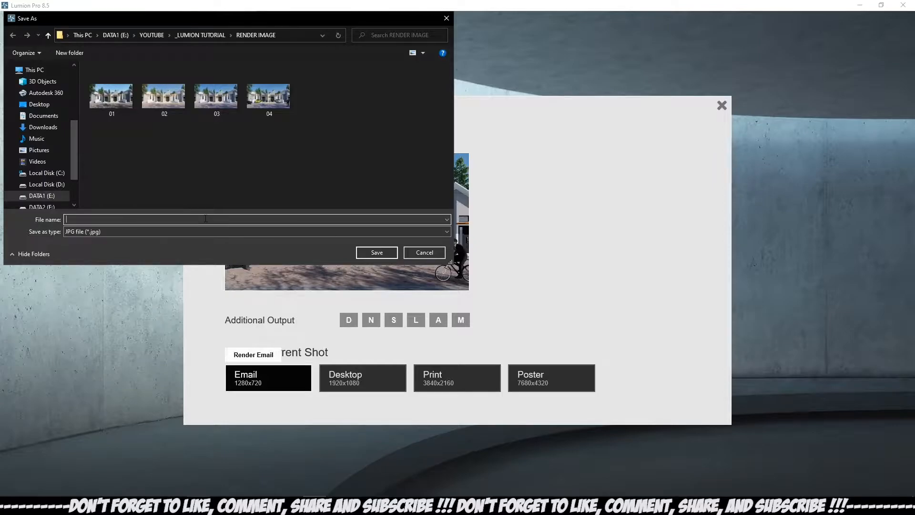
text(05)
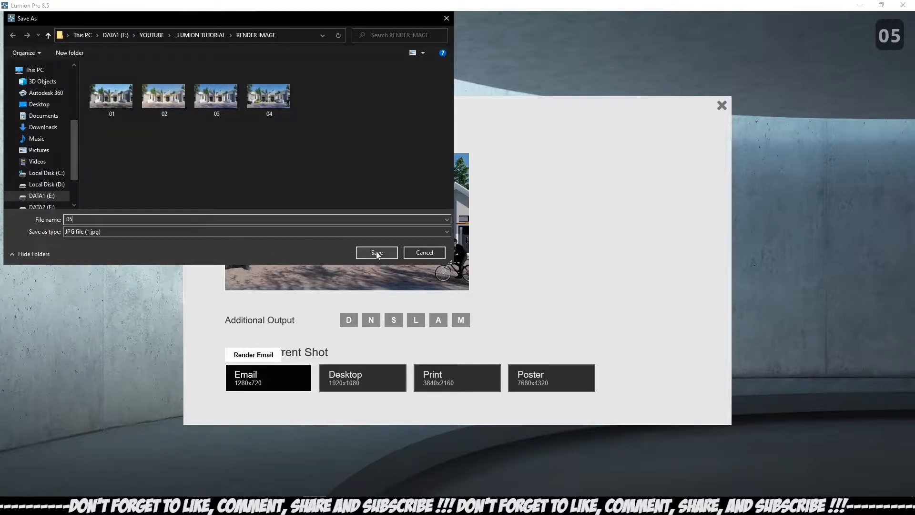
click(376, 252)
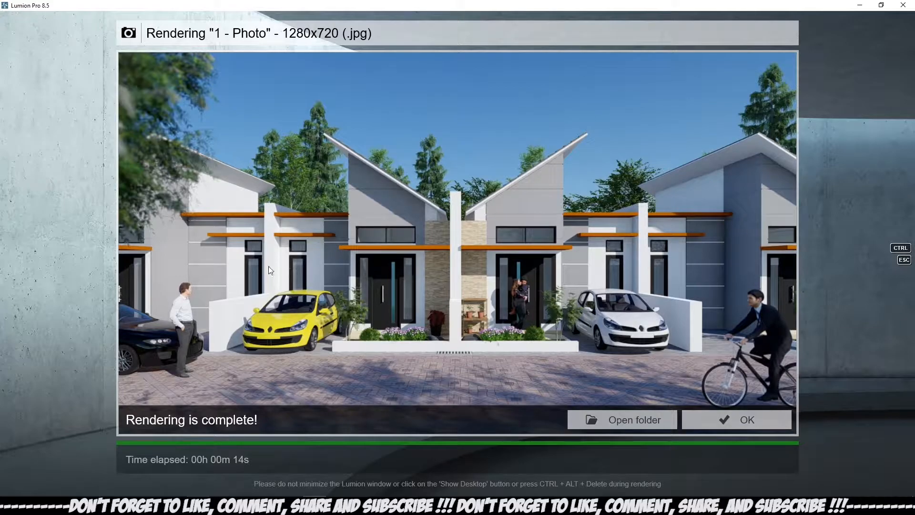
click(733, 419)
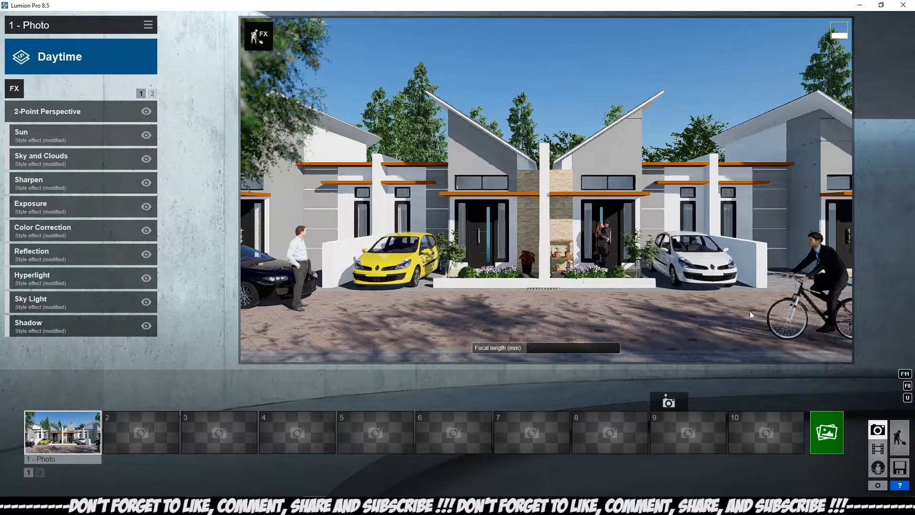
Make FG TREES the active layer and place a CanopyCluster3_RT tree cluster on the street in front of the houses
click(898, 438)
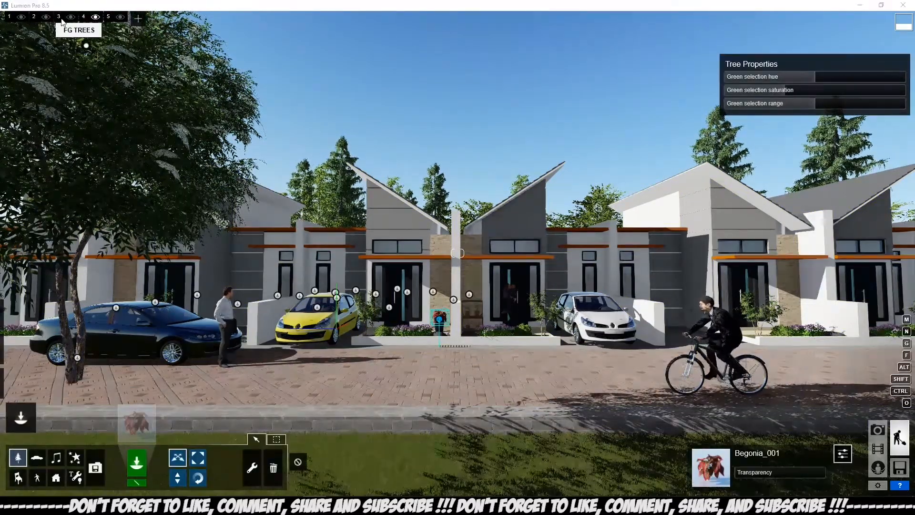
double_click(59, 17)
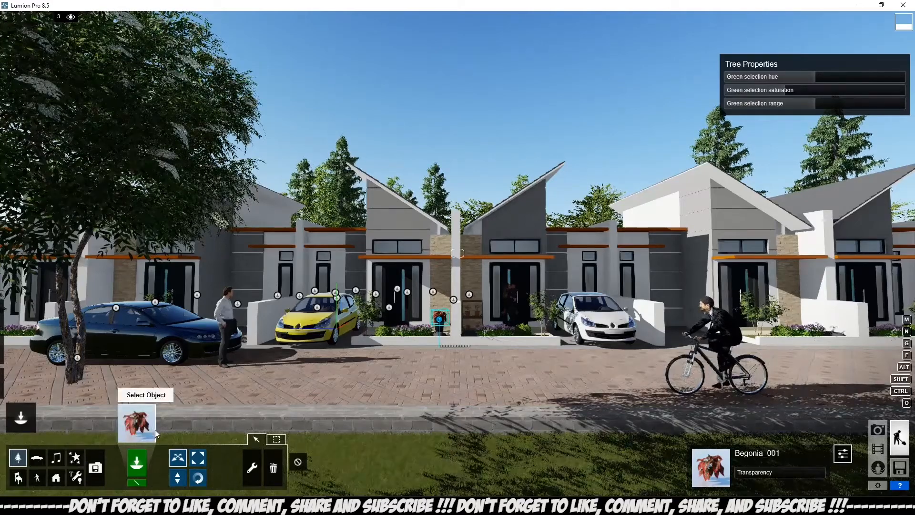
click(155, 429)
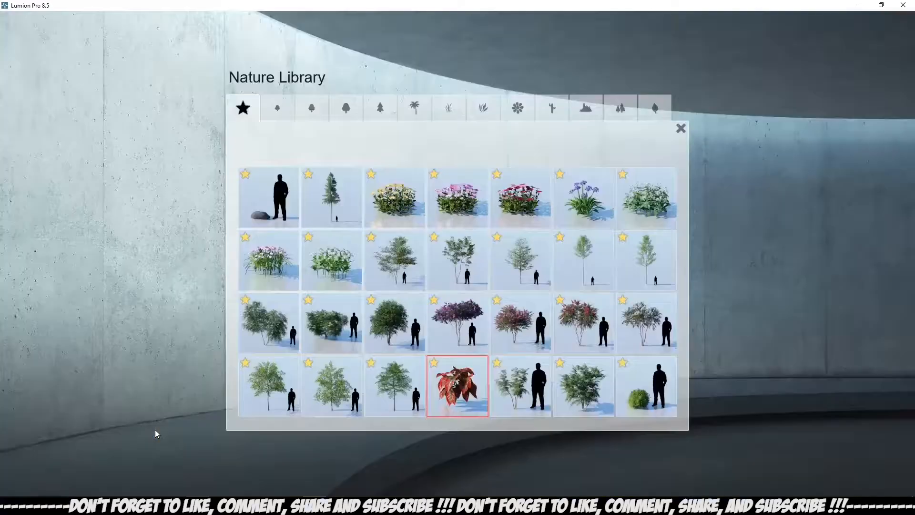
click(625, 110)
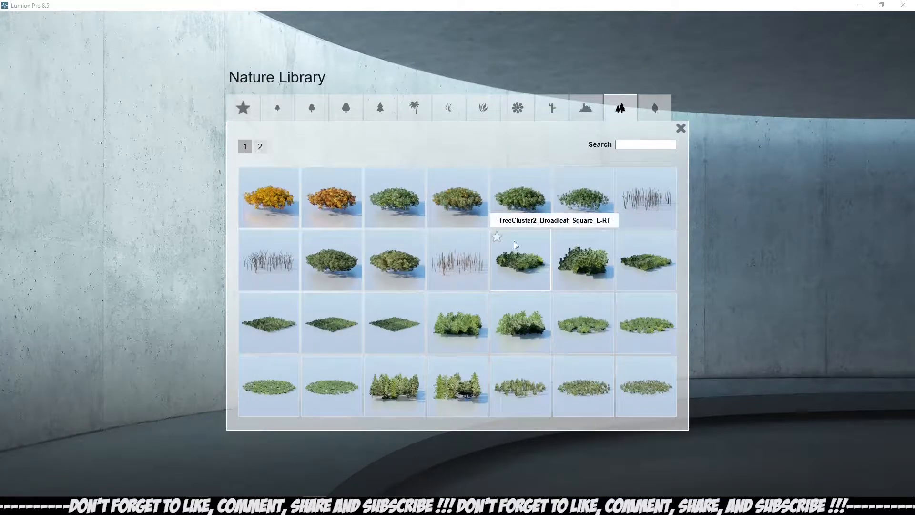
click(513, 207)
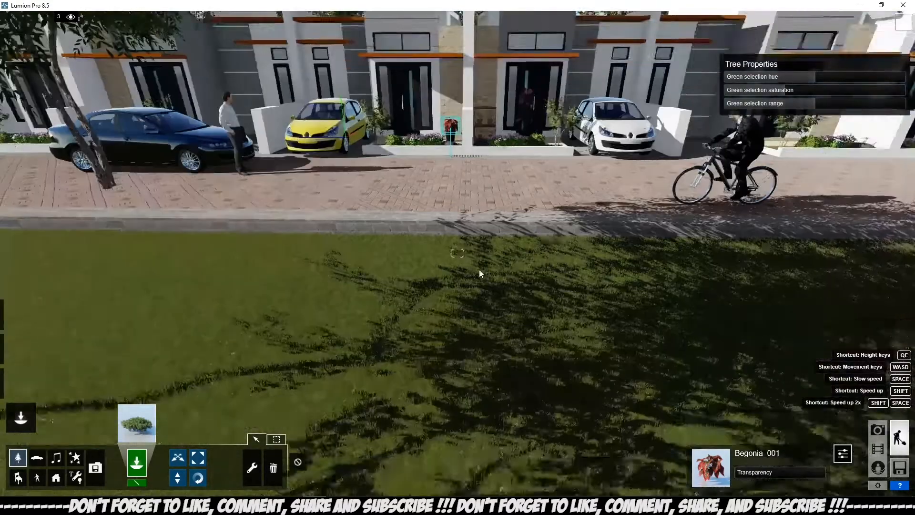
key(s)
mouse_move(479, 270)
right_down()
mouse_move(484, 167)
mouse_move(477, 254)
right_up()
key(s)
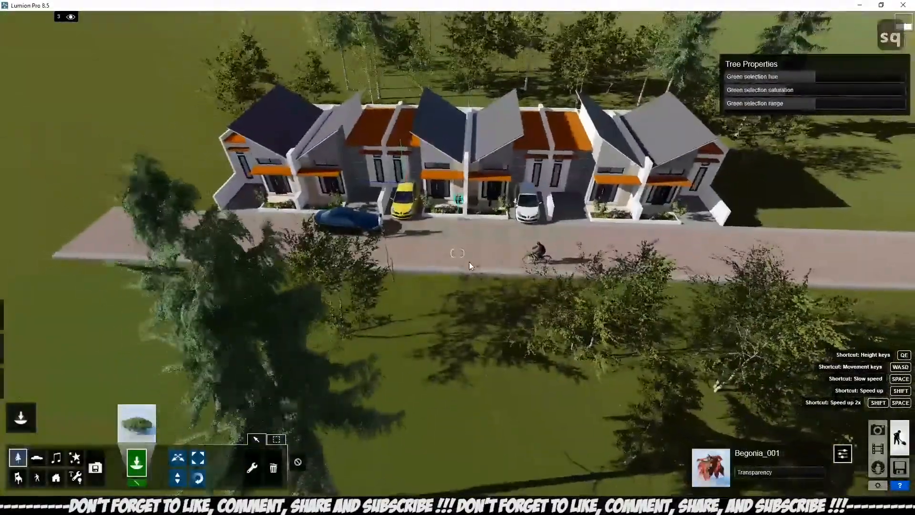
click(469, 261)
key(s)
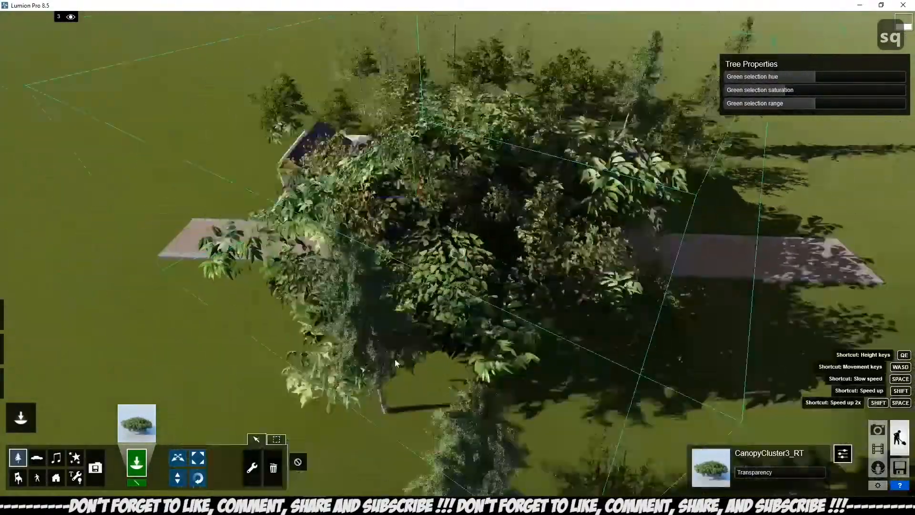
Move the CanopyCluster3_RT cluster onto the open grass across the street, well clear of the houses and existing foreground trees
click(178, 458)
right_drag(443, 412, 252, 309)
key(s)
key(s)
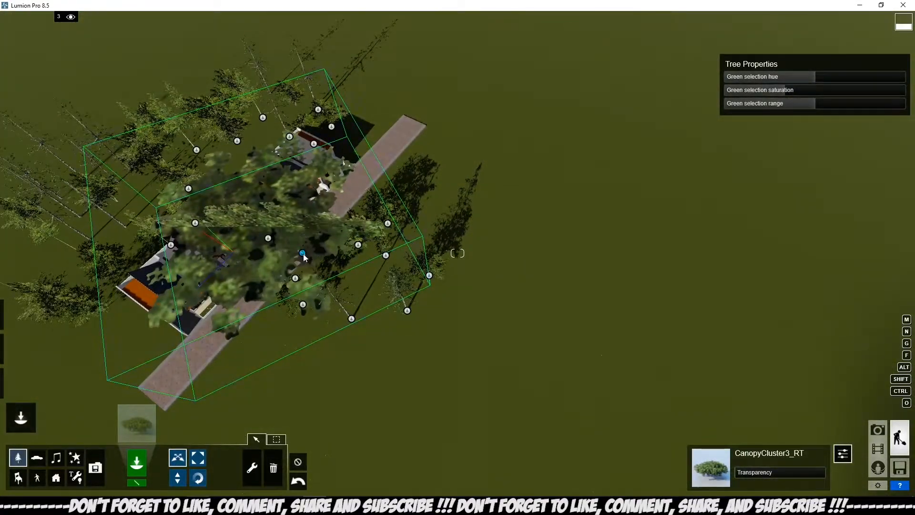
drag(314, 261, 648, 424)
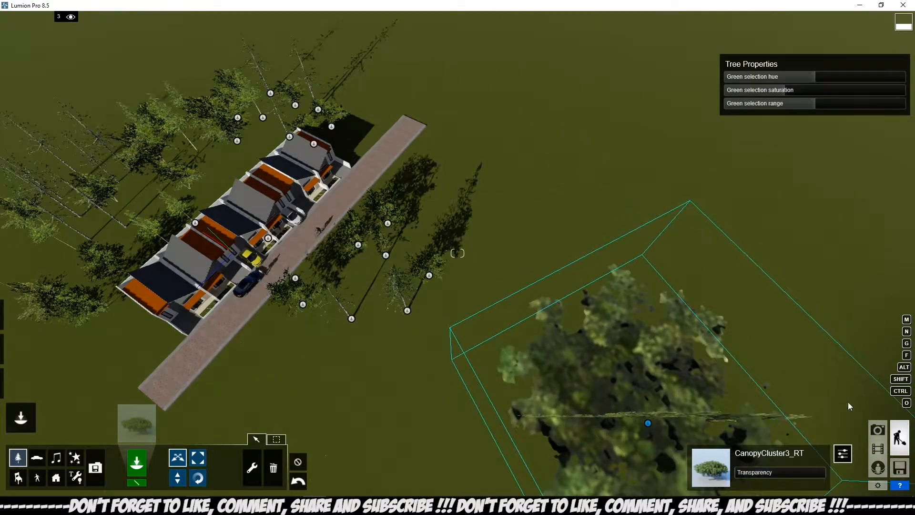
Restore the photo 1 camera and render the current shot at Email size, 1280x720, as JPG file 06
click(878, 430)
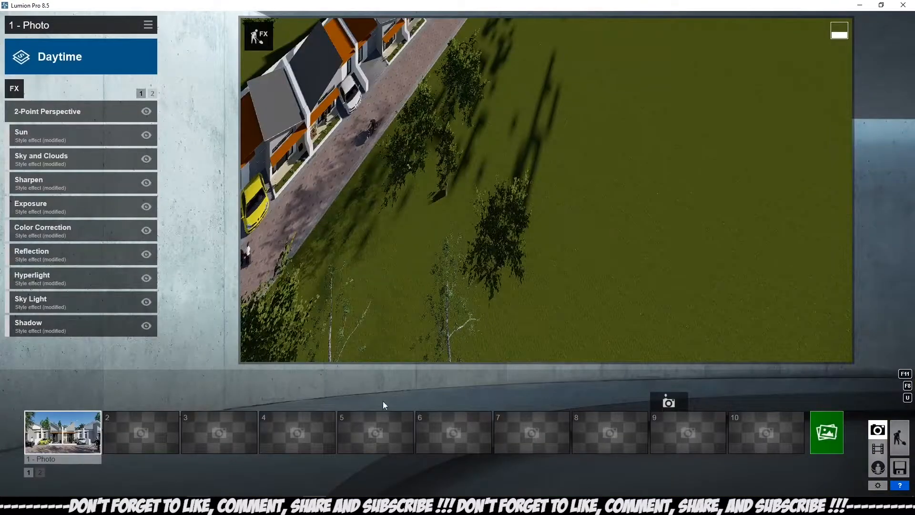
mouse_move(66, 398)
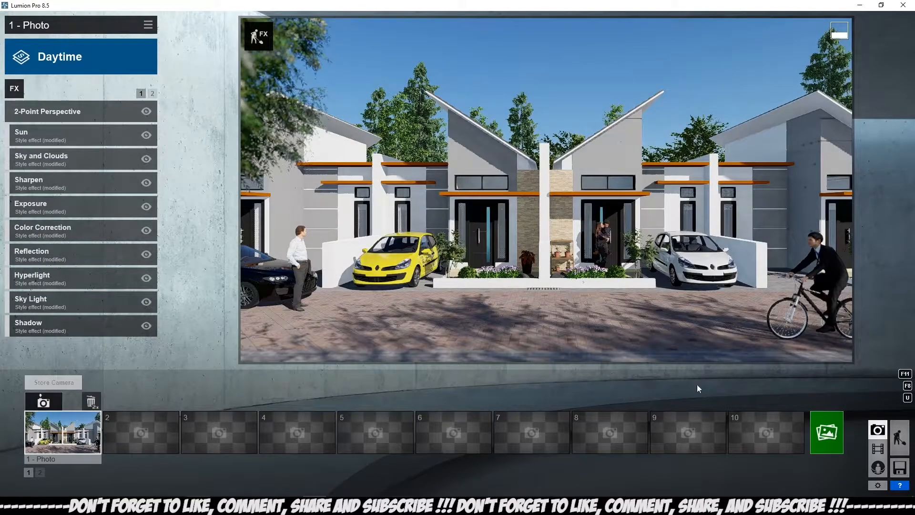
click(826, 432)
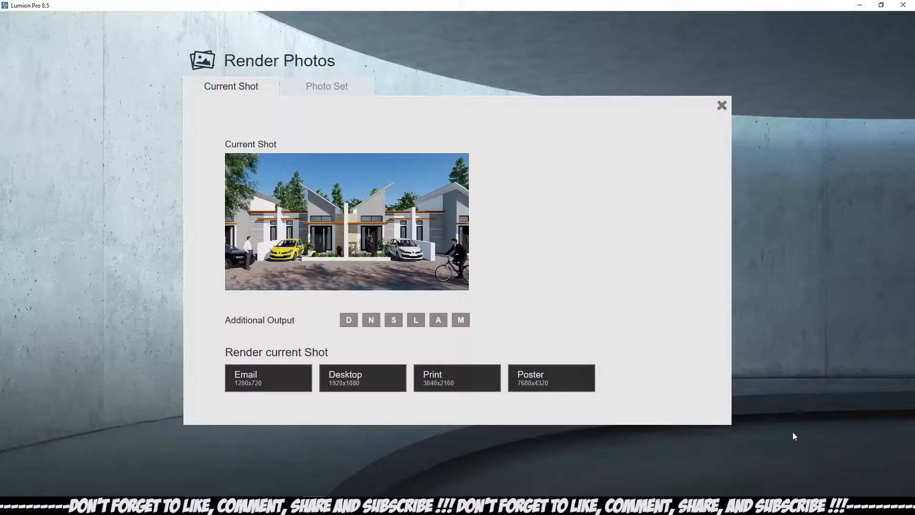
click(272, 380)
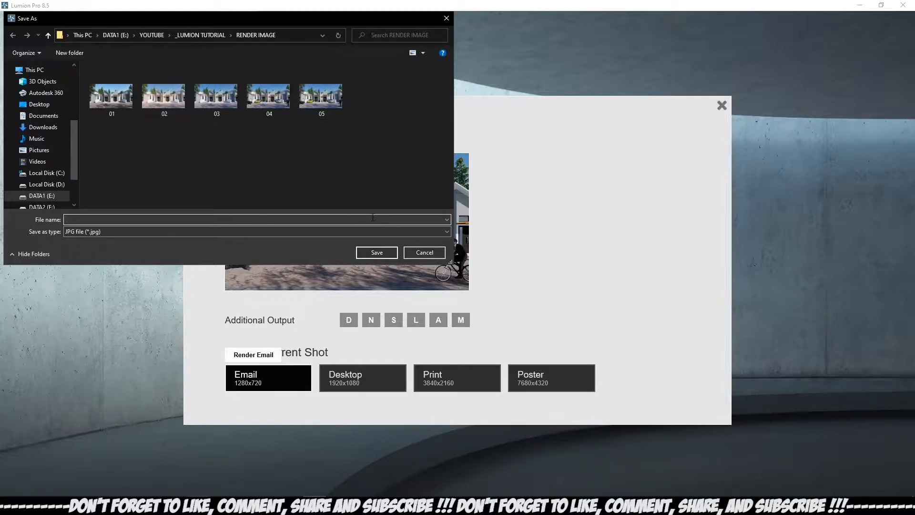
text(06)
click(375, 252)
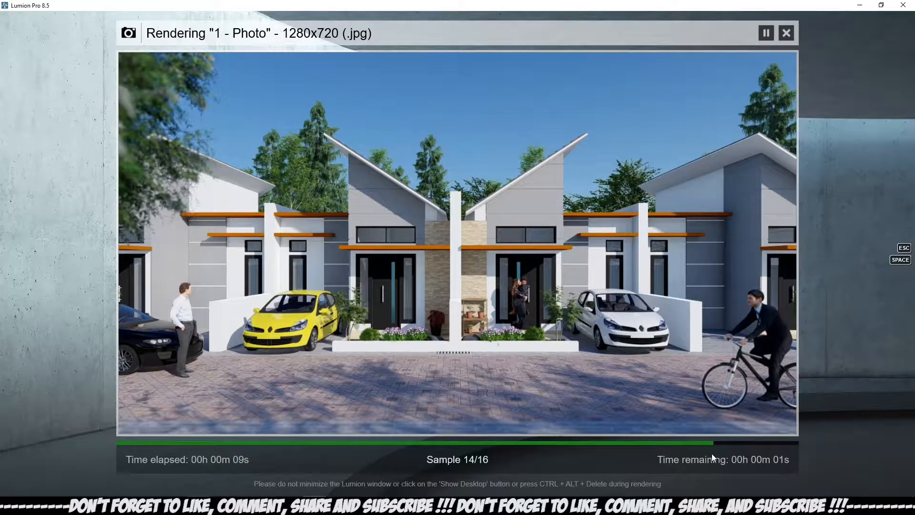
click(751, 423)
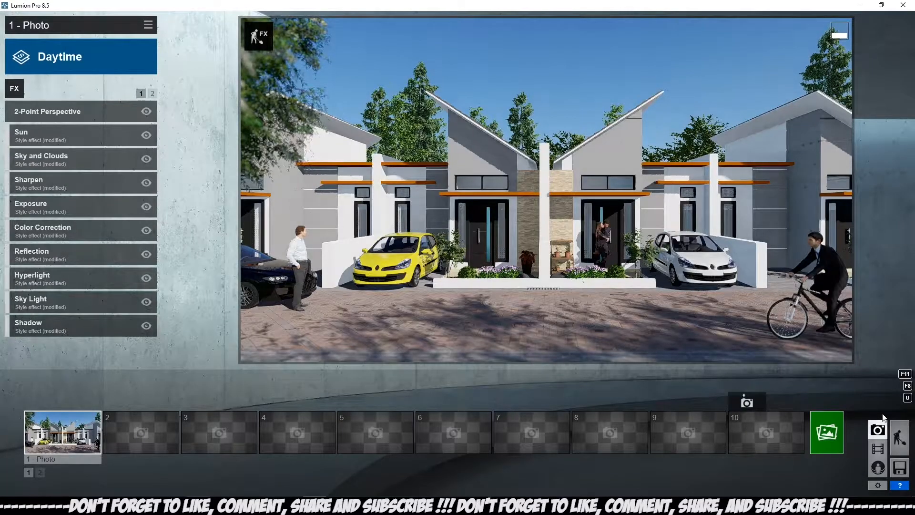
Darken the colour of the Translucent Glass Gray material on the house windows and doors, and save the material
click(900, 437)
key(w)
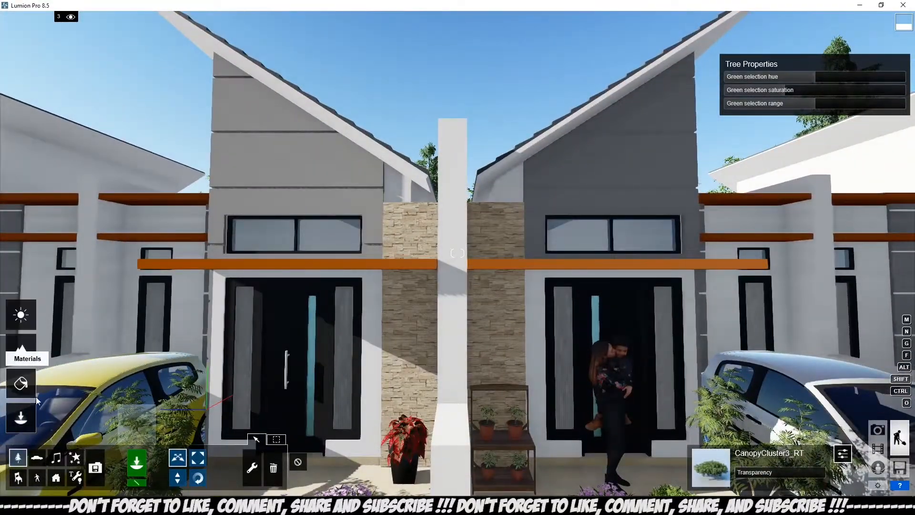
click(21, 382)
click(342, 357)
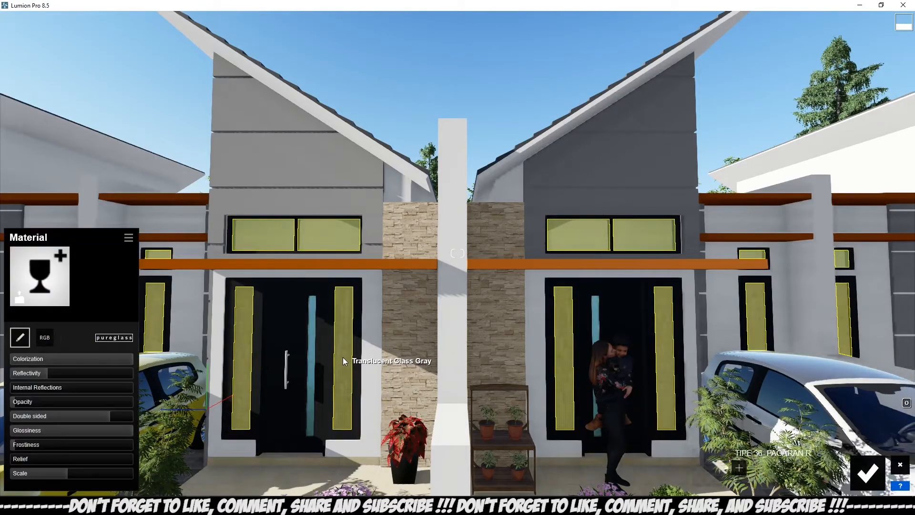
click(45, 338)
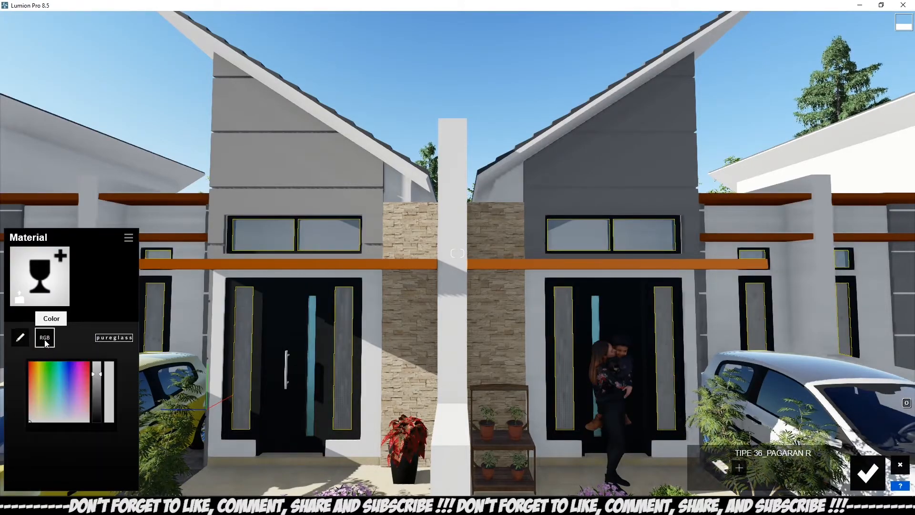
drag(96, 378, 101, 390)
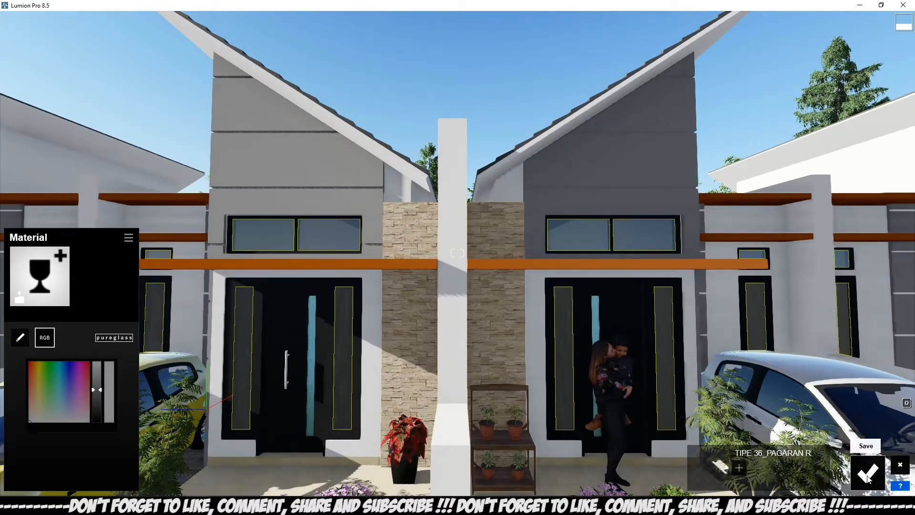
click(867, 473)
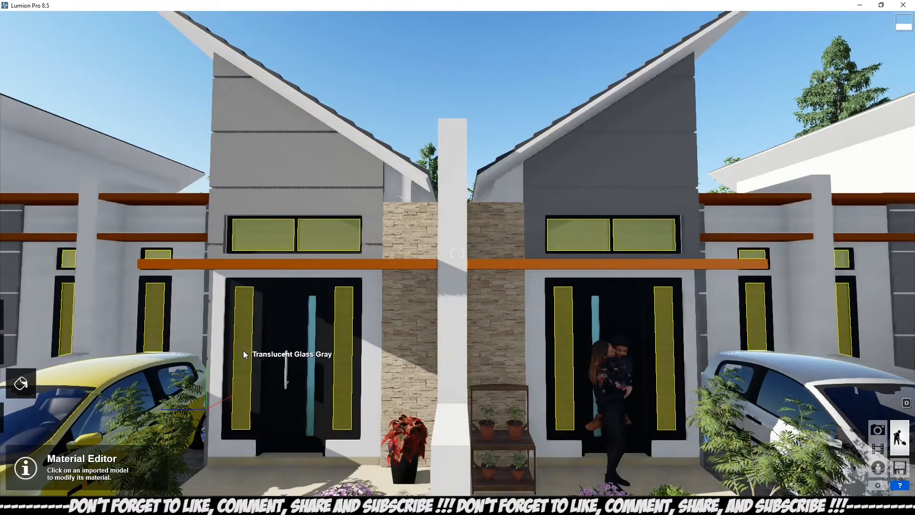
Increase the reflectivity of the Translucent Glass Gray window material with opacity at 0.0, and save the material
click(243, 350)
click(22, 338)
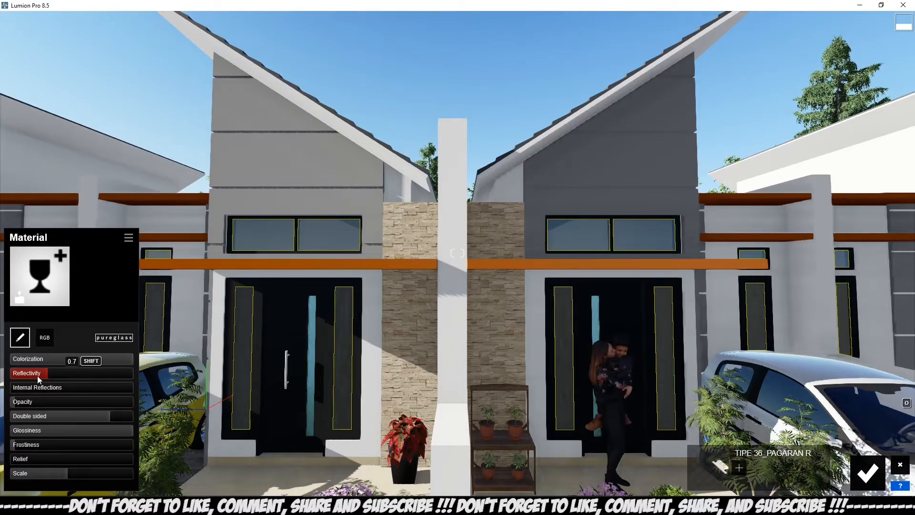
drag(41, 376, 14, 407)
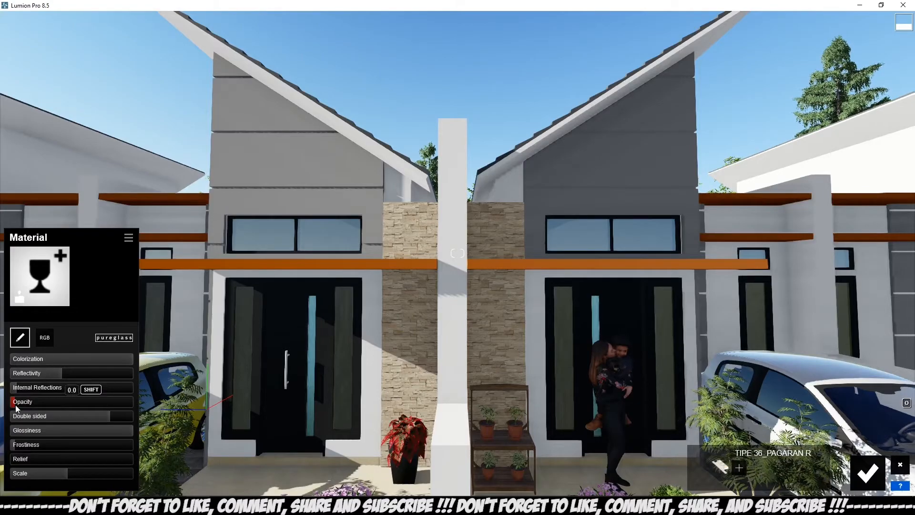
click(868, 472)
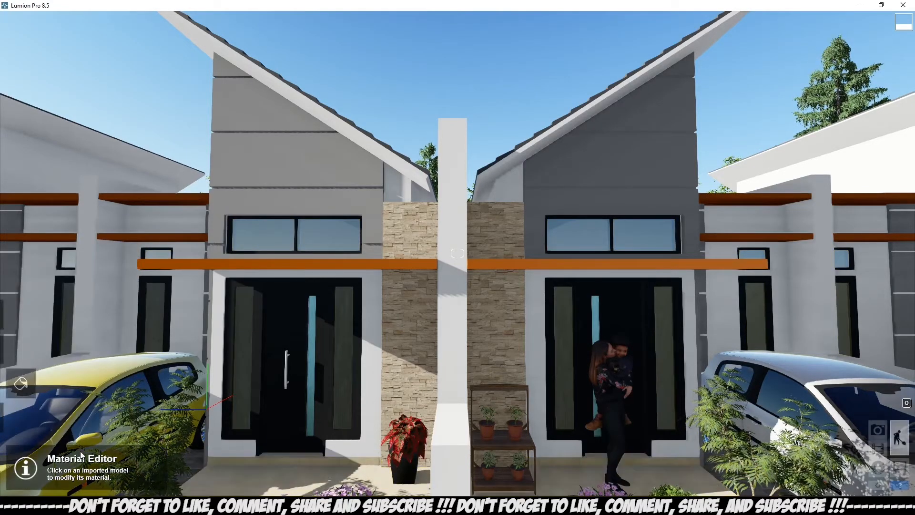
Restore the photo 1 camera and enable only the N, S, A and M additional outputs for rendering the current shot
click(877, 430)
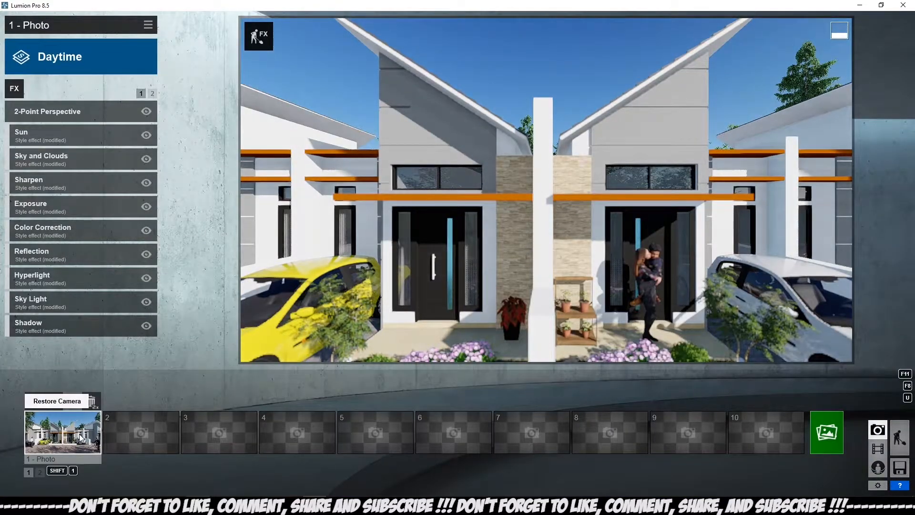
click(57, 401)
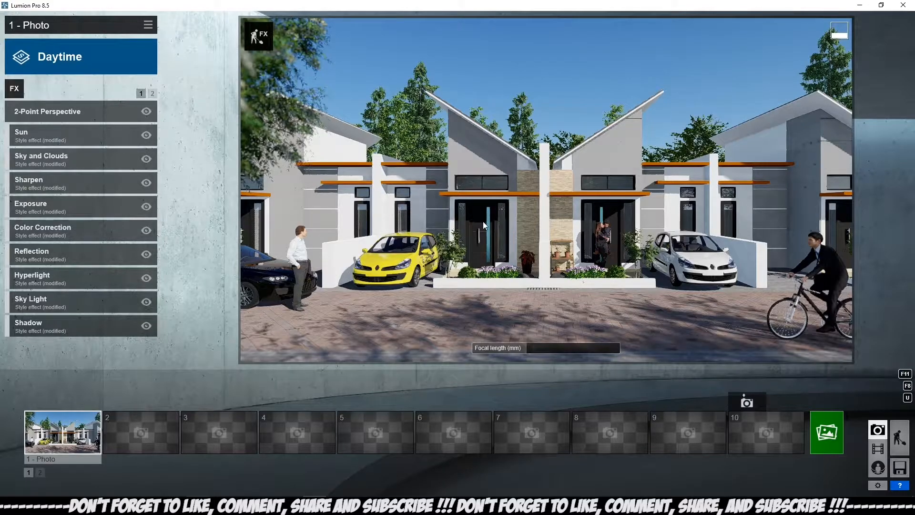
click(826, 429)
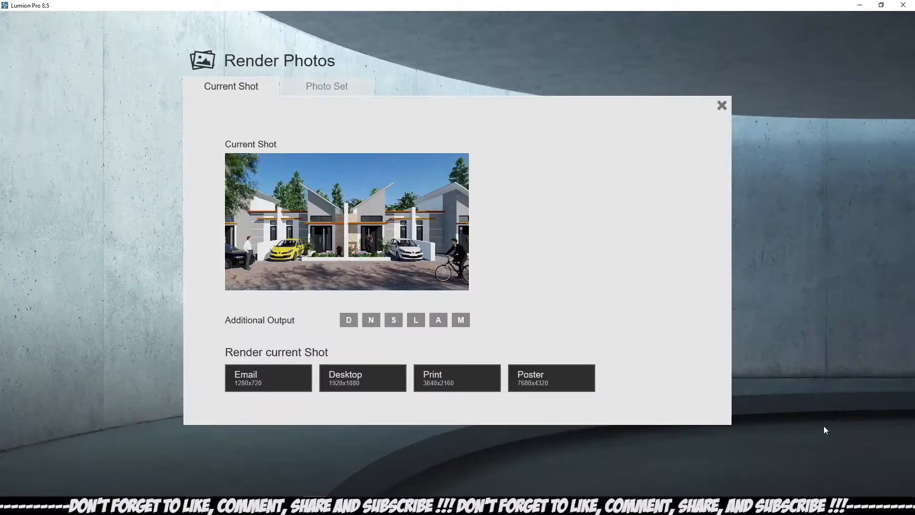
click(355, 322)
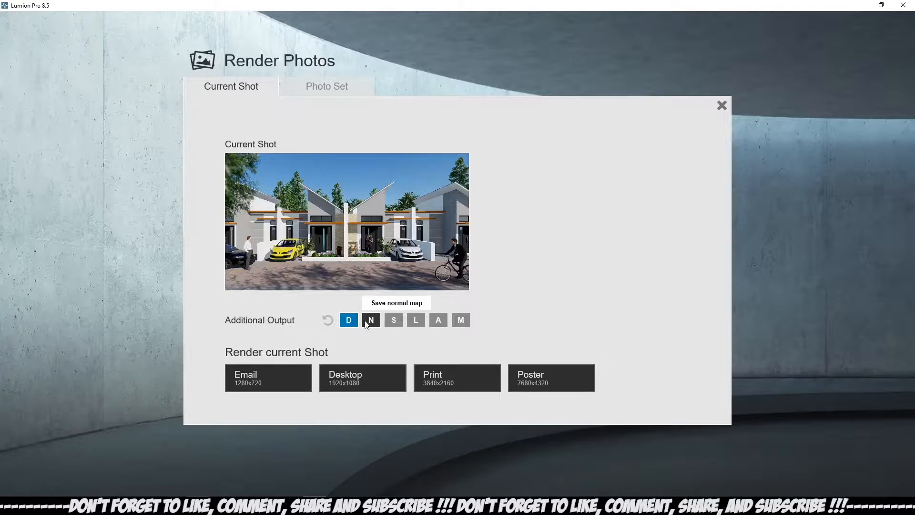
click(367, 323)
click(414, 324)
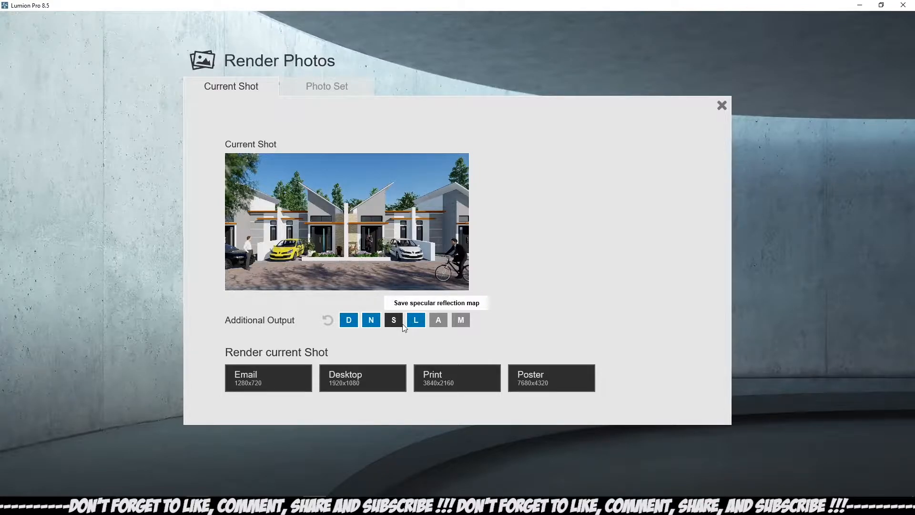
click(403, 326)
click(417, 324)
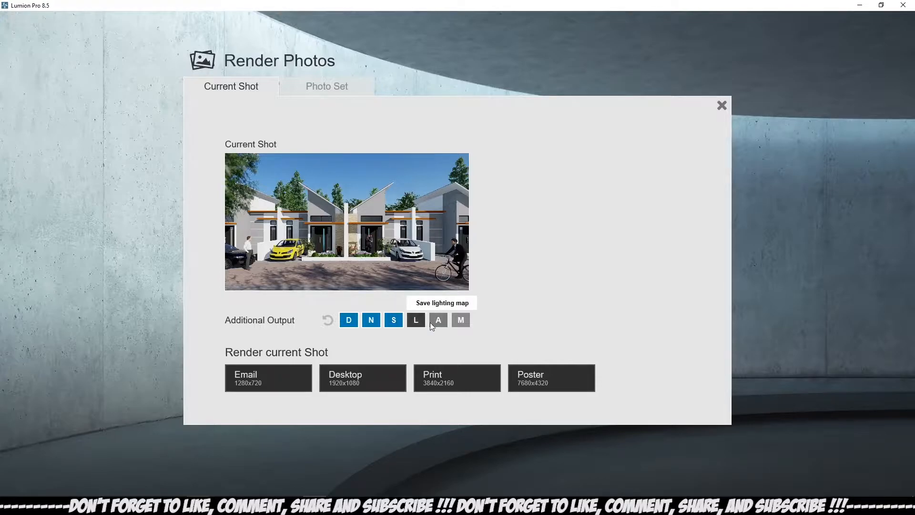
click(436, 327)
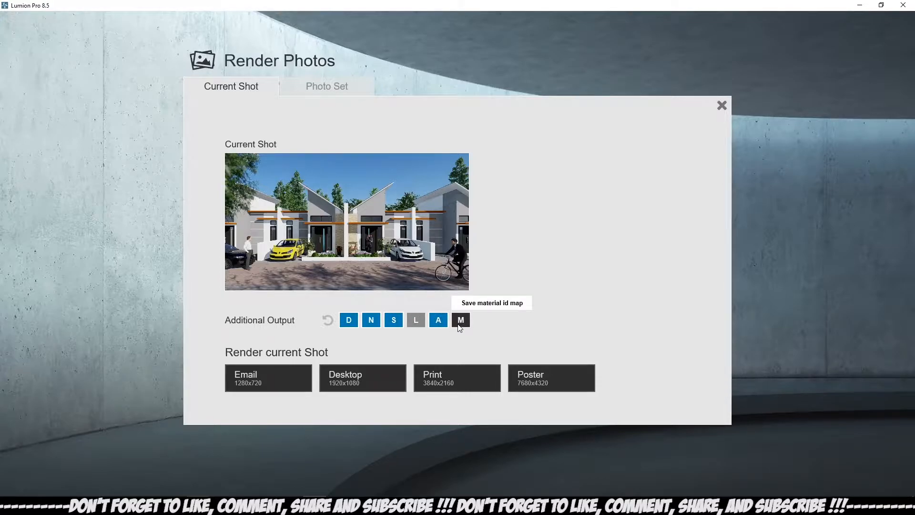
click(459, 327)
click(349, 324)
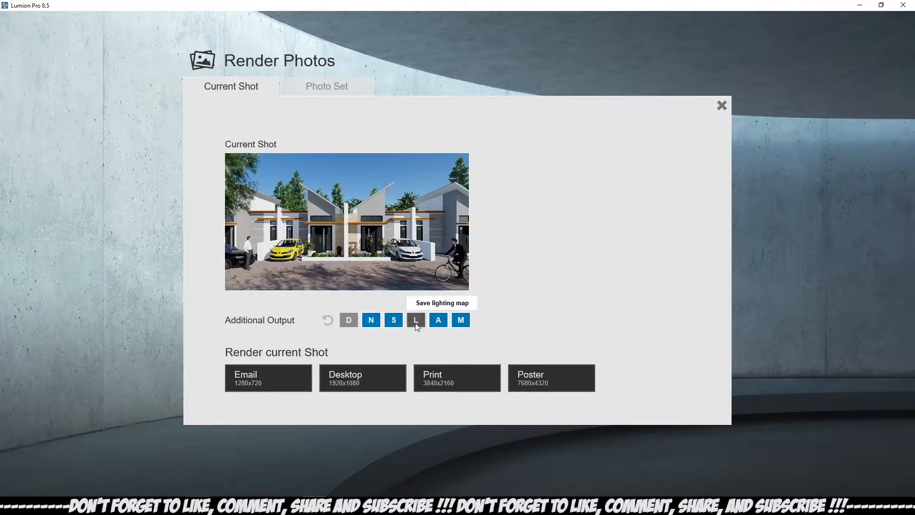
Render the current shot at Desktop size, 1920x1080, as JPG file 07 FINAL RENDER LUMION in the RENDER IMAGE folder
click(356, 385)
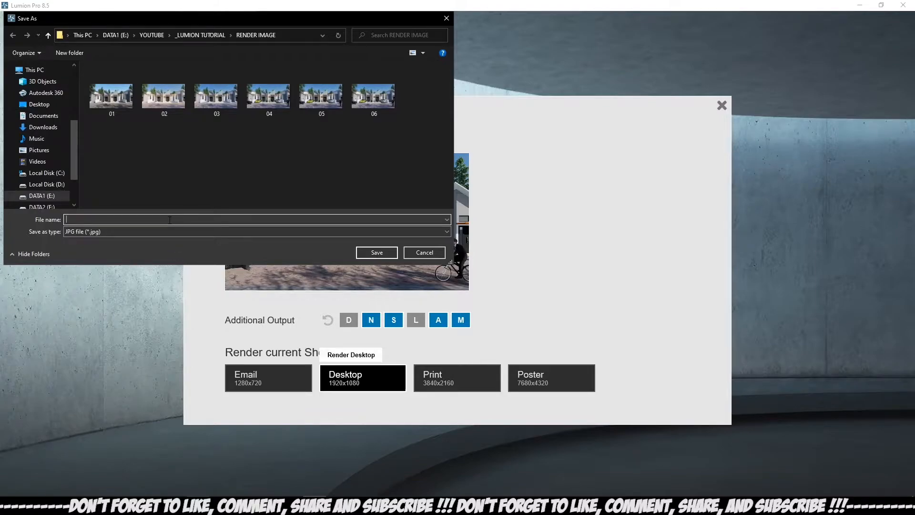
text(07)
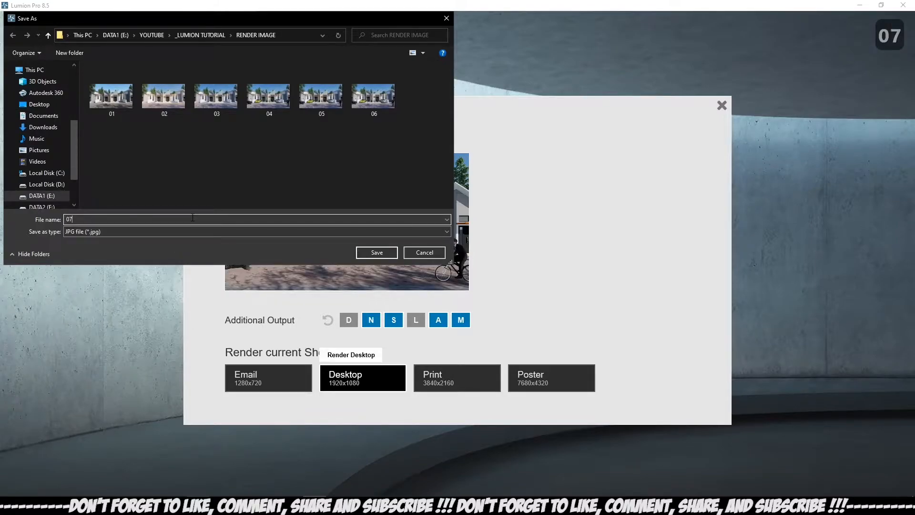
text( FINA)
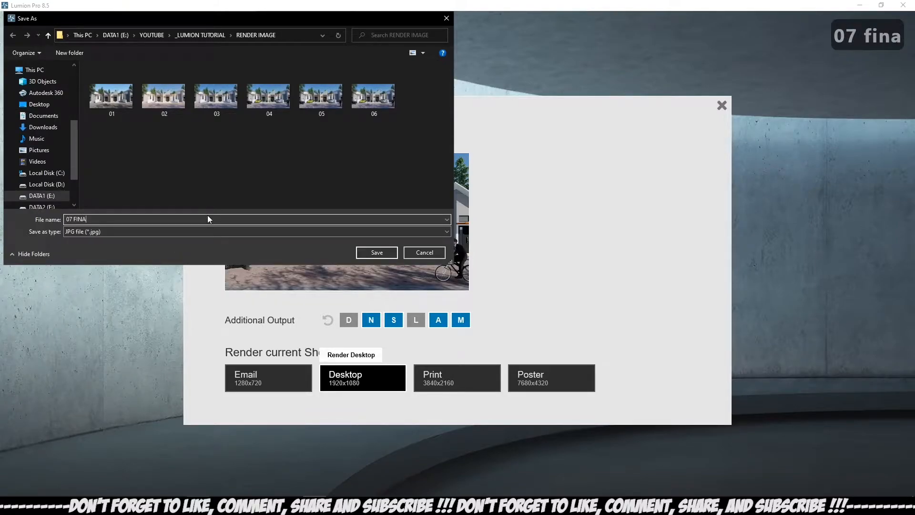
text(L RENDER)
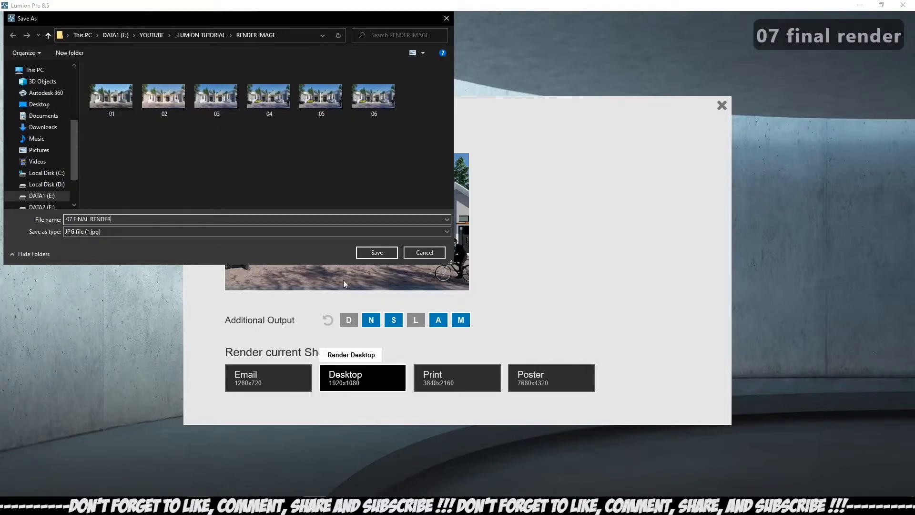
text( LUMION)
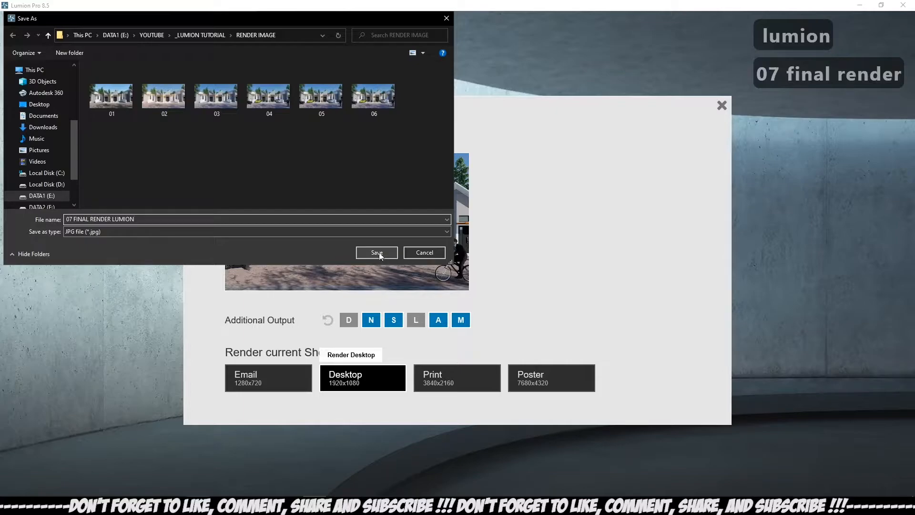
click(376, 252)
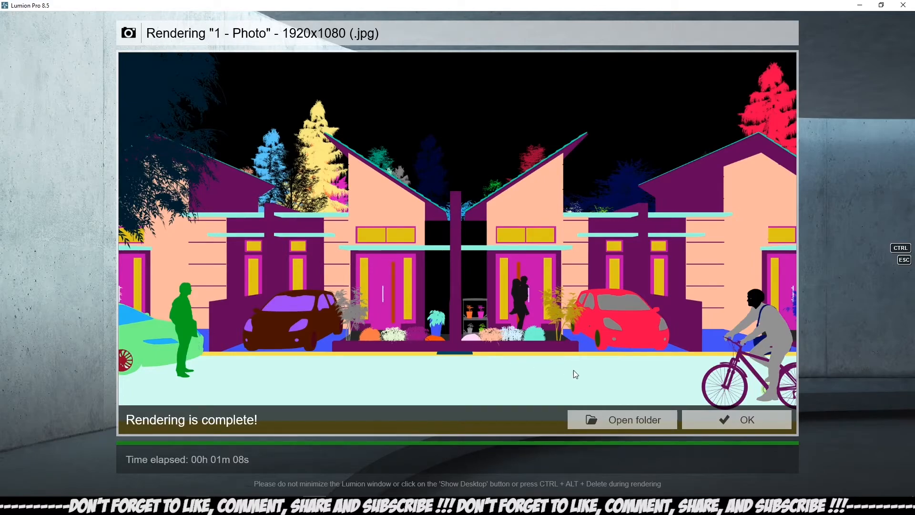
click(742, 422)
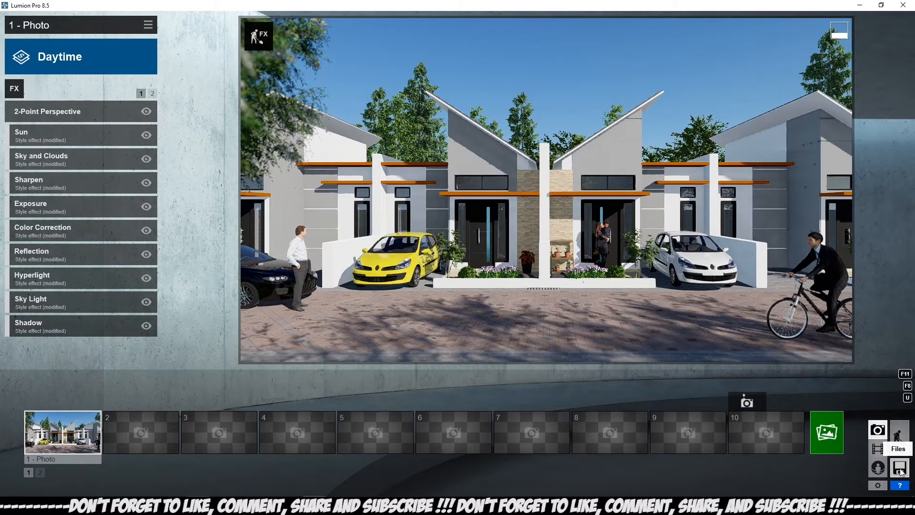
Save the scene by overwriting the existing scene file
click(899, 469)
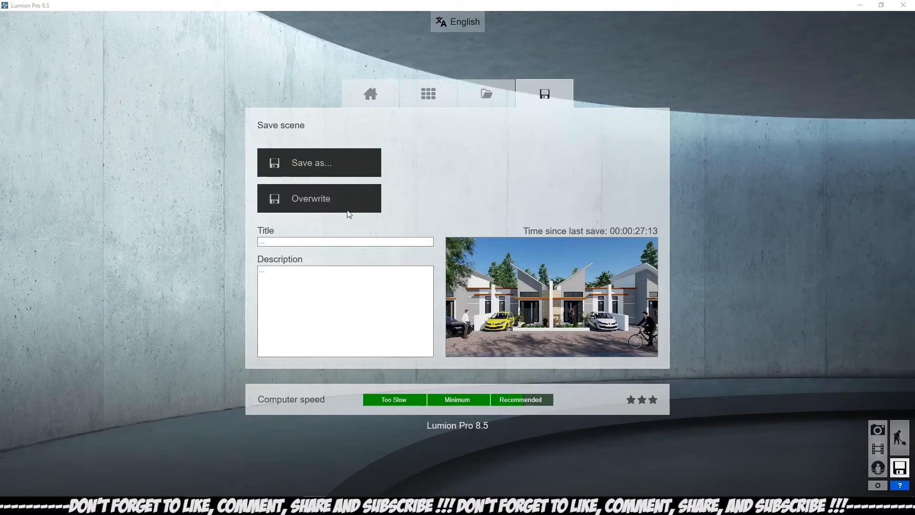
click(319, 197)
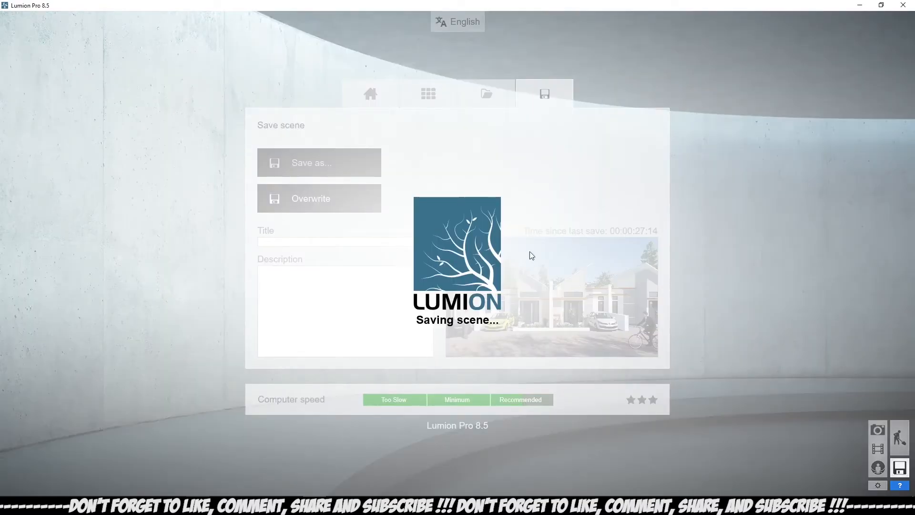